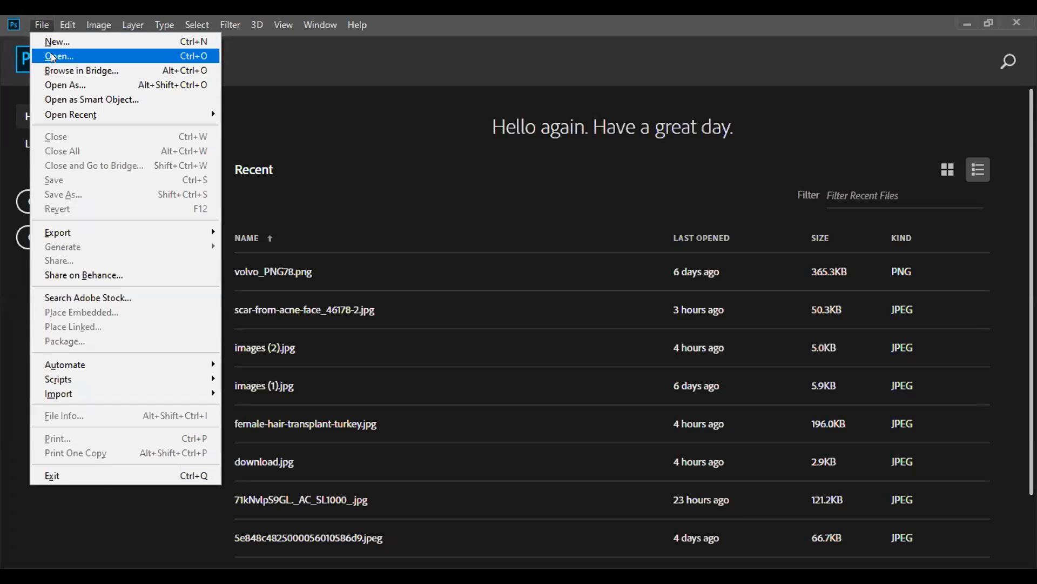
left_click(52, 55)
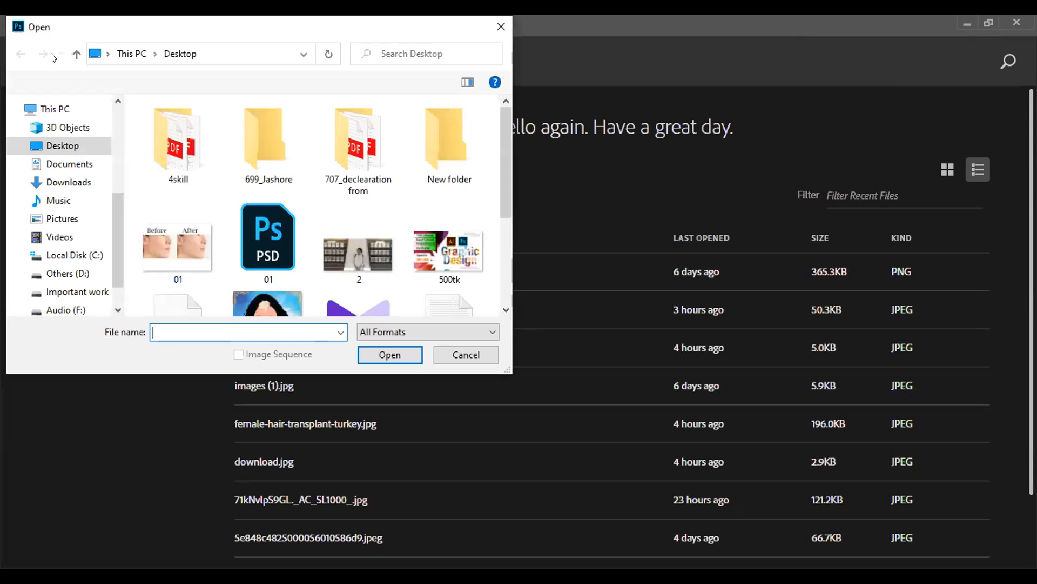
scroll(275, 205, "down", 1)
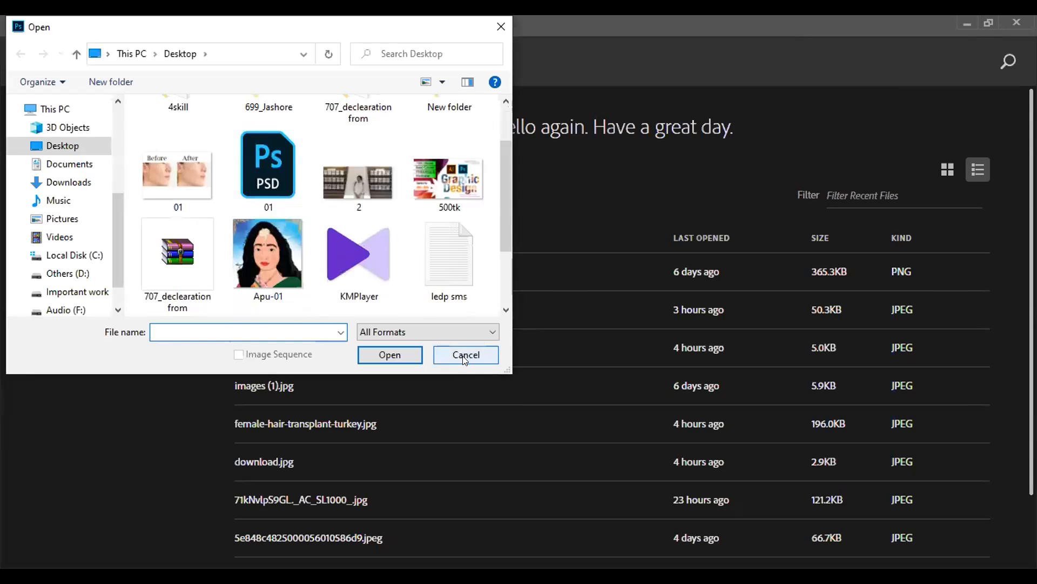
left_click(465, 355)
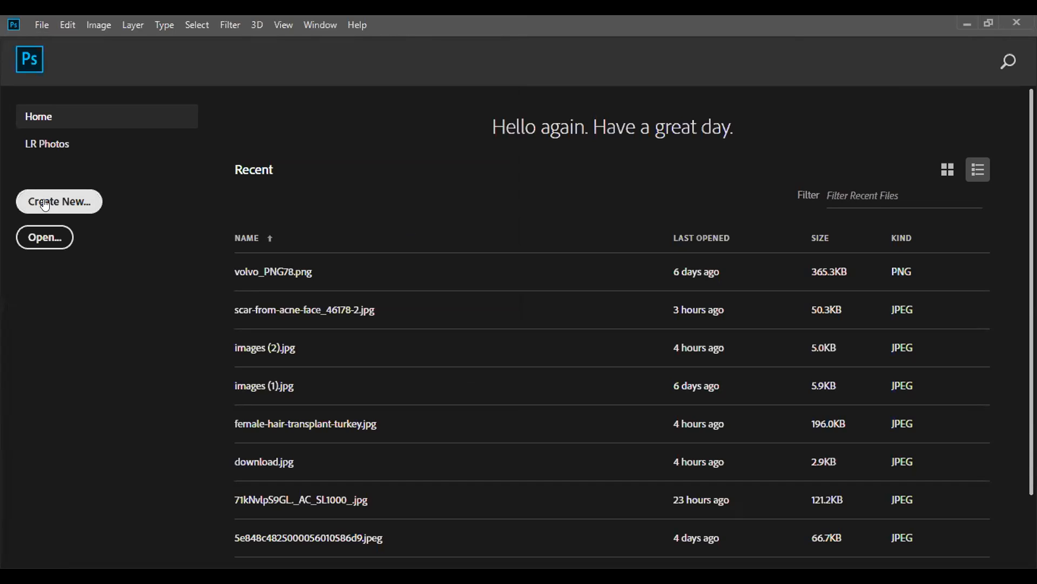
- Open the yellow-and-white shoe photo, the JPG file named images, from the Downloads folder
left_click(37, 20)
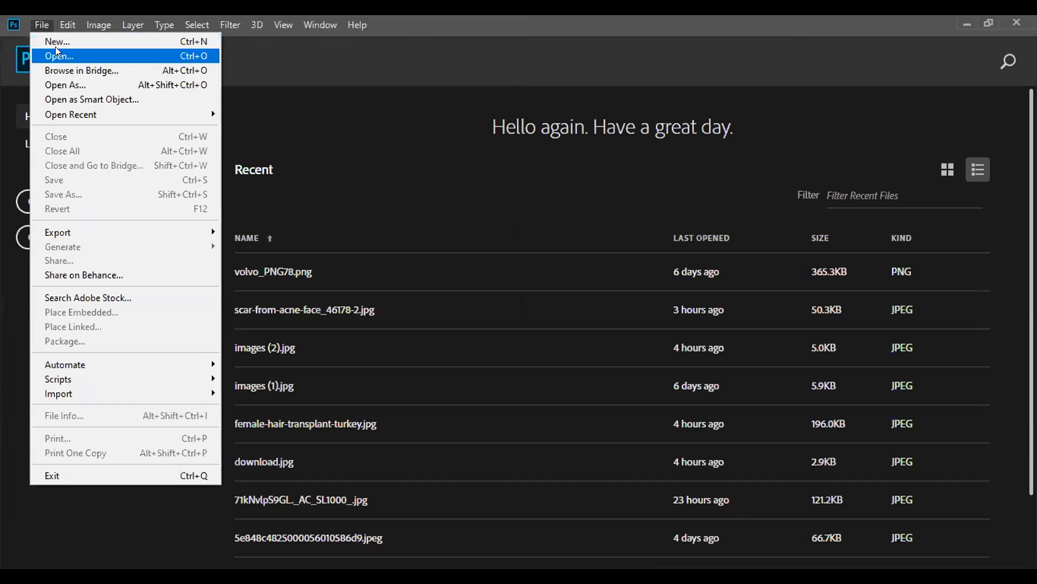
left_click(56, 50)
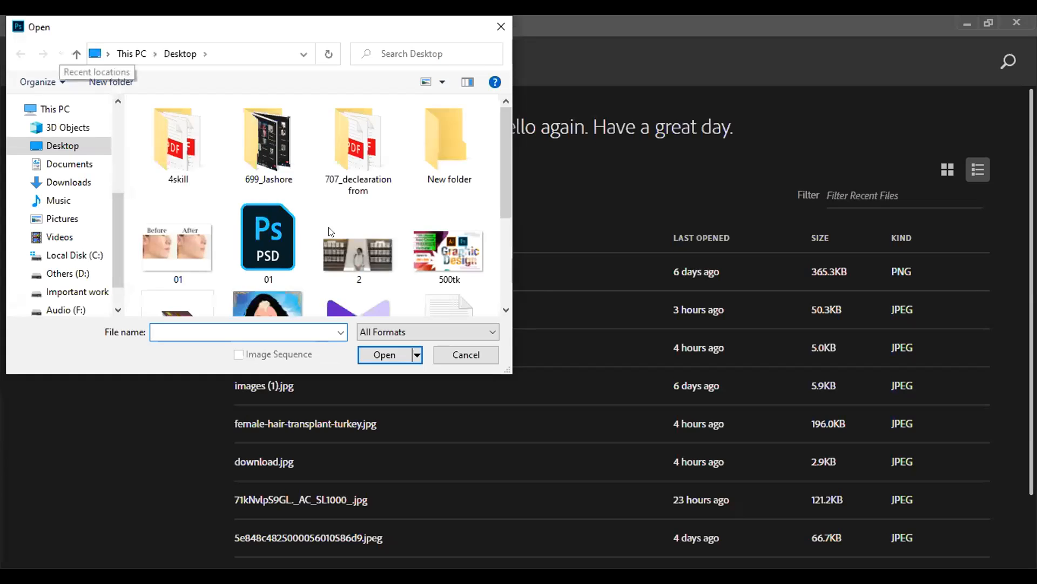
scroll(329, 227, "down", 2)
scroll(330, 226, "down", 2)
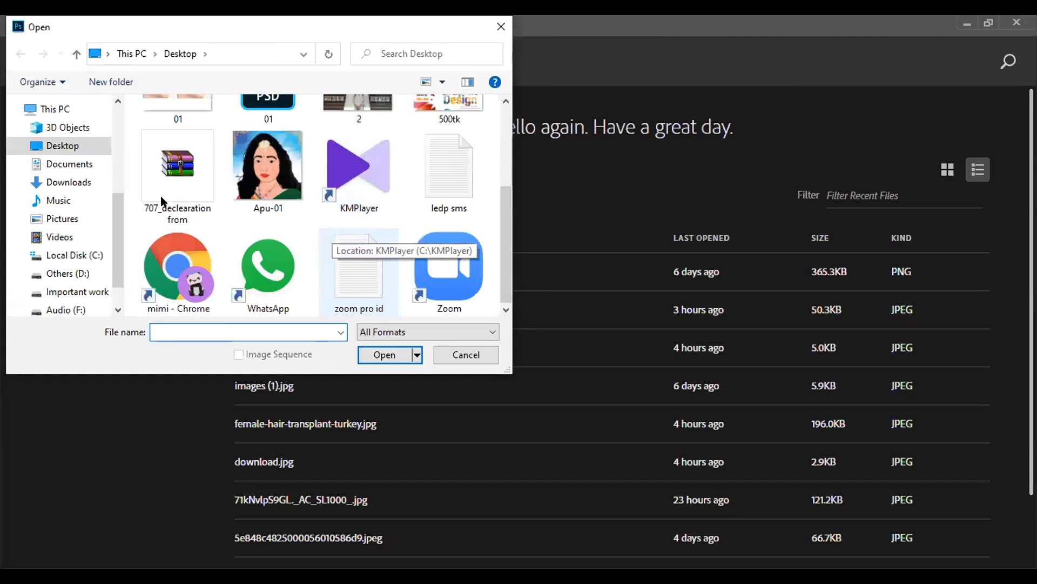
left_click(54, 181)
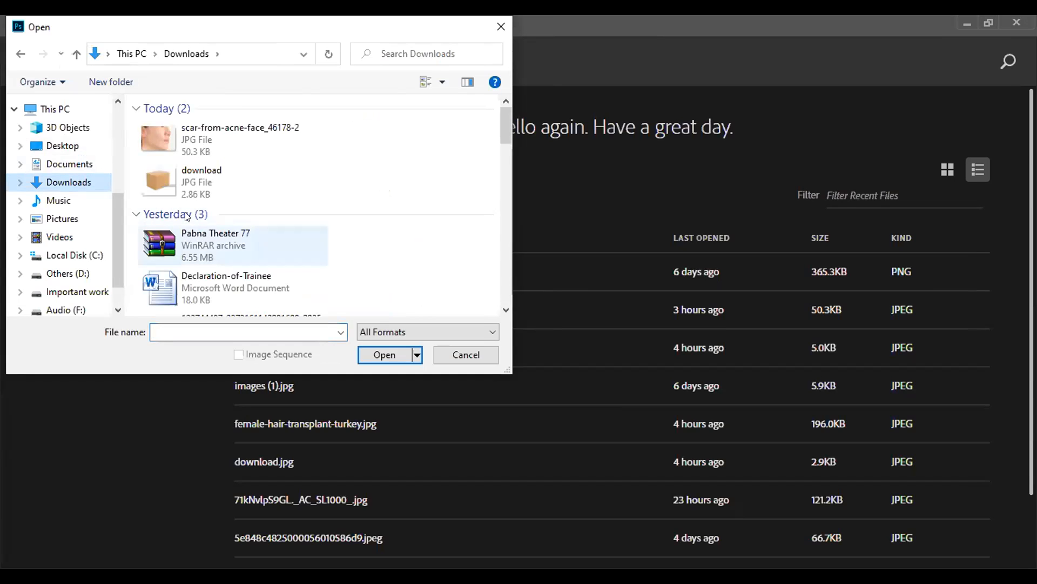
scroll(186, 217, "down", 2)
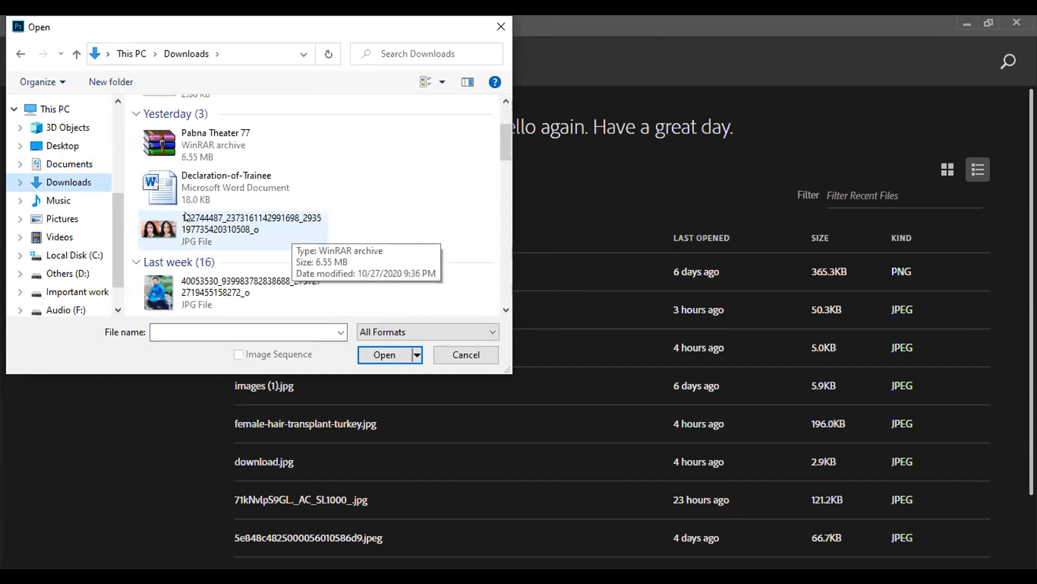
scroll(186, 217, "down", 3)
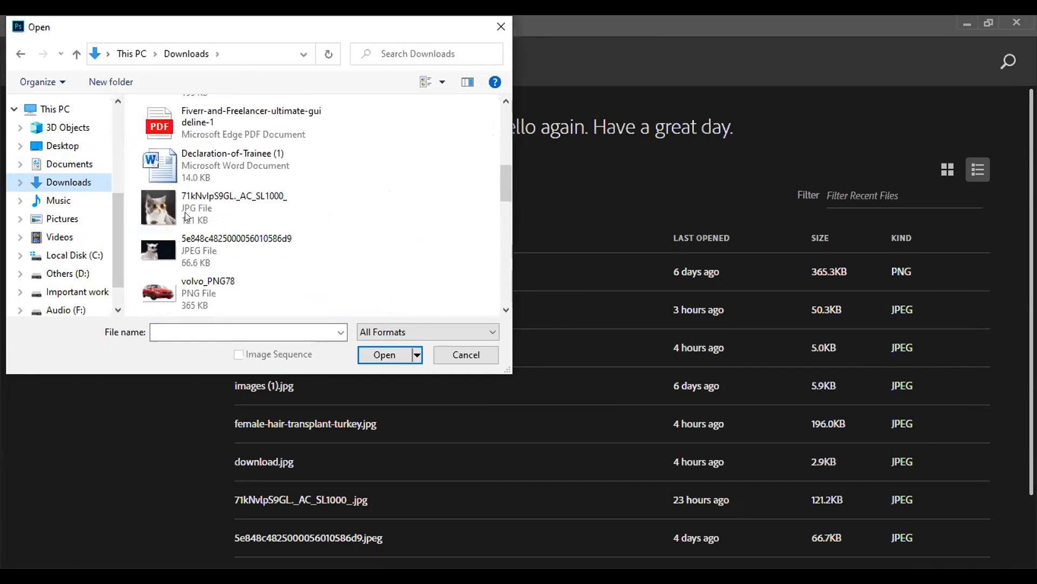
scroll(186, 217, "down", 3)
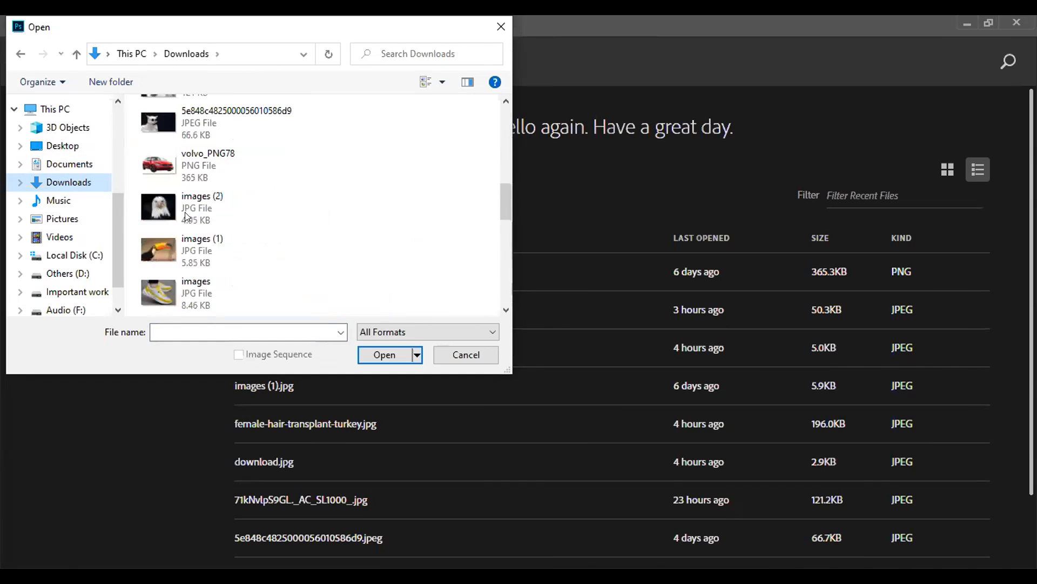
left_click(220, 287)
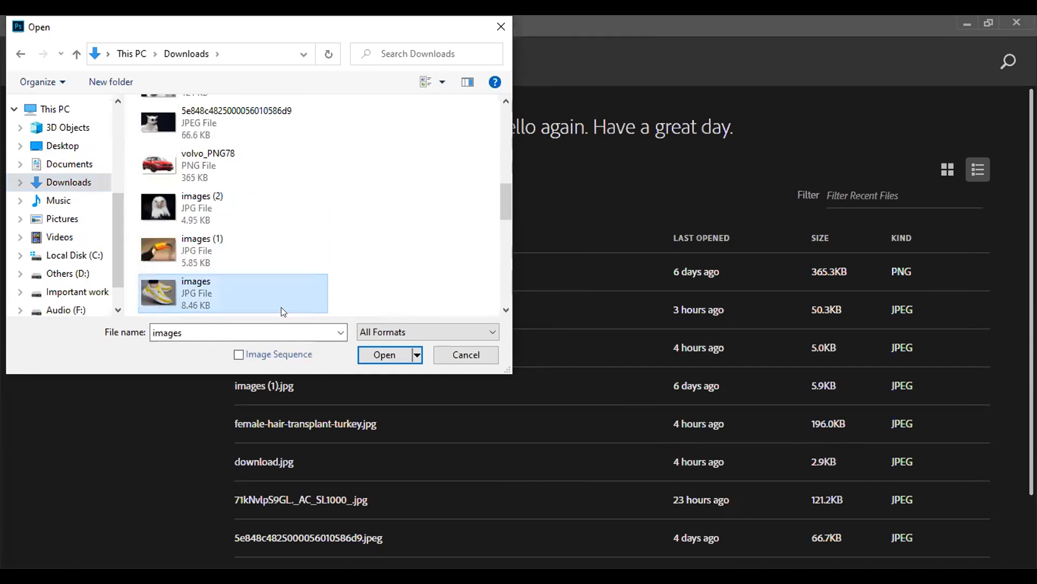
left_click(372, 356)
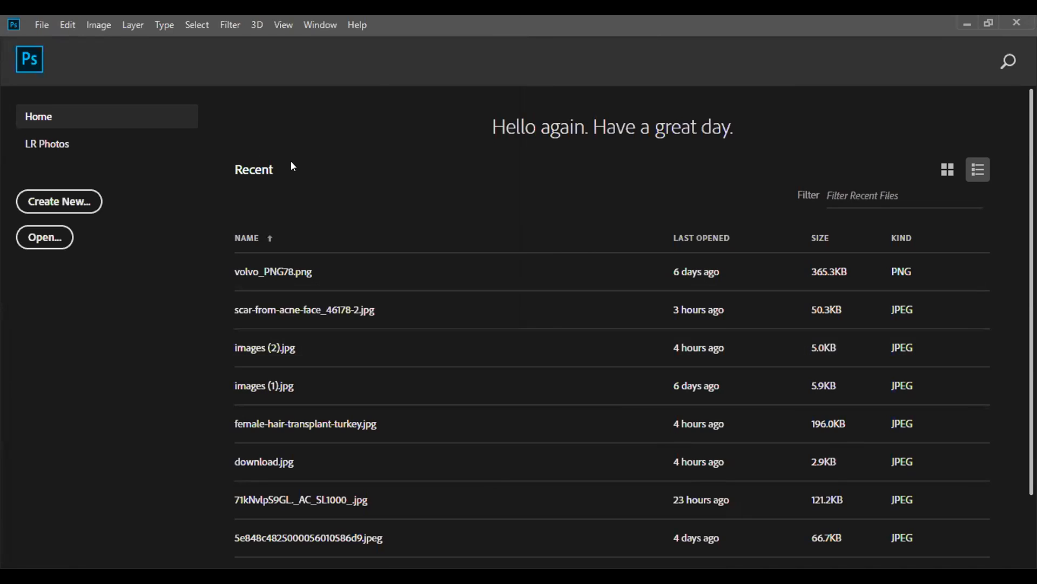
left_click(40, 23)
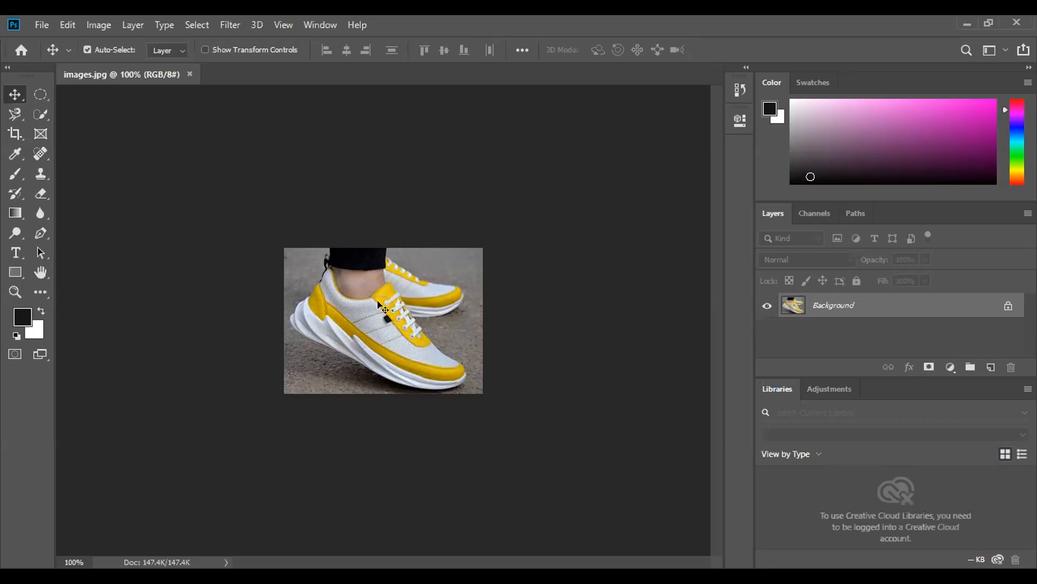
- Duplicate the Background layer within images.jpg and name the duplicate 01
key("ctrl")
key("ctrl+plus")
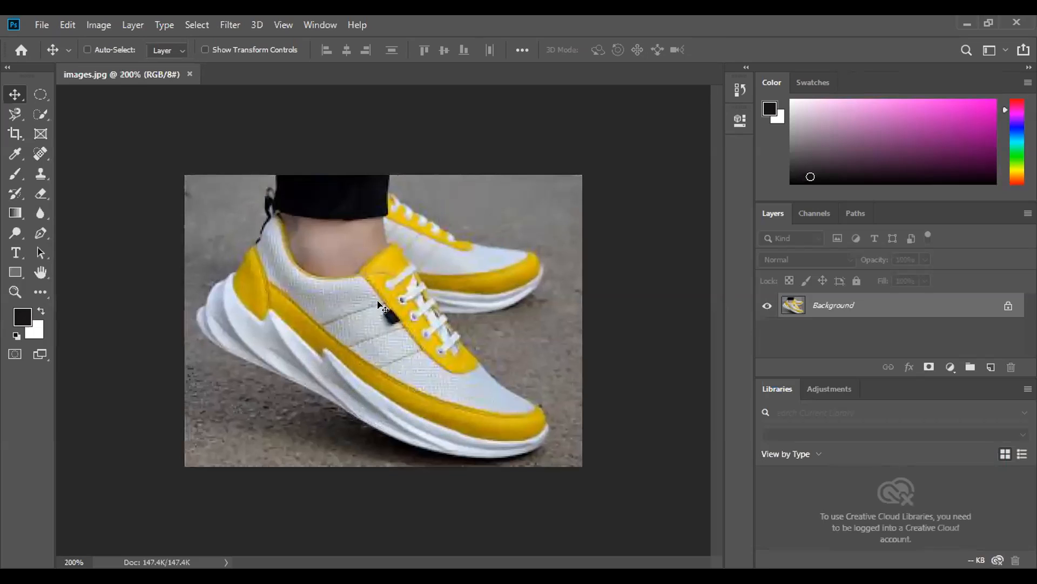
key("ctrl+plus")
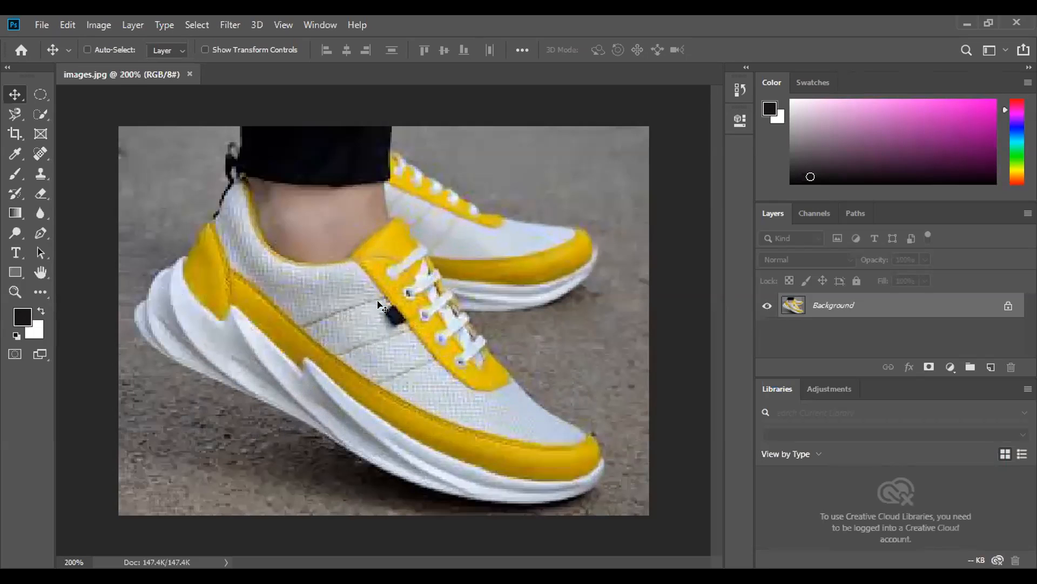
key("ctrl+minus")
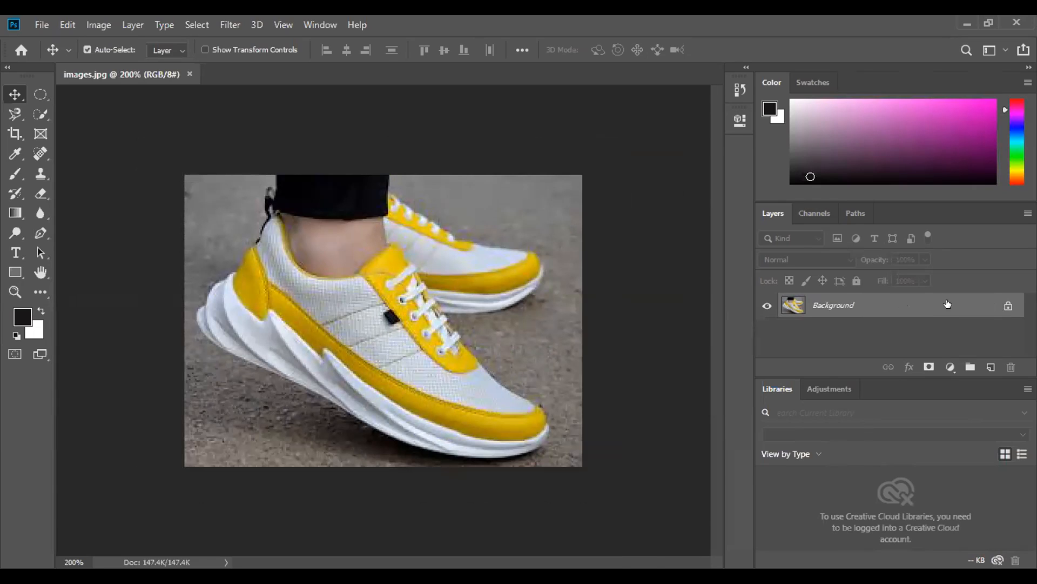
right_click(948, 305)
left_click(867, 306)
right_click(923, 306)
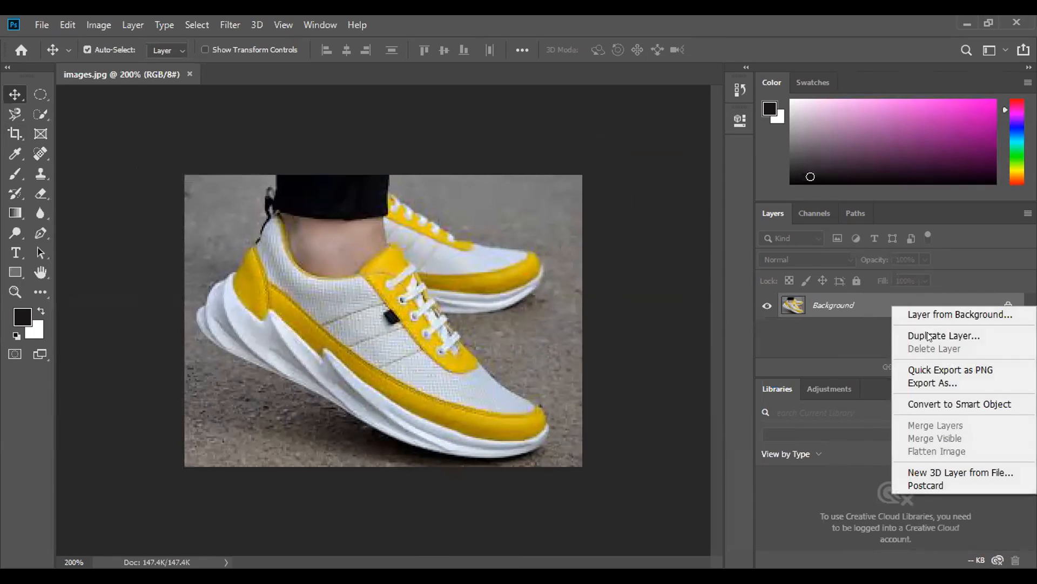
left_click(955, 336)
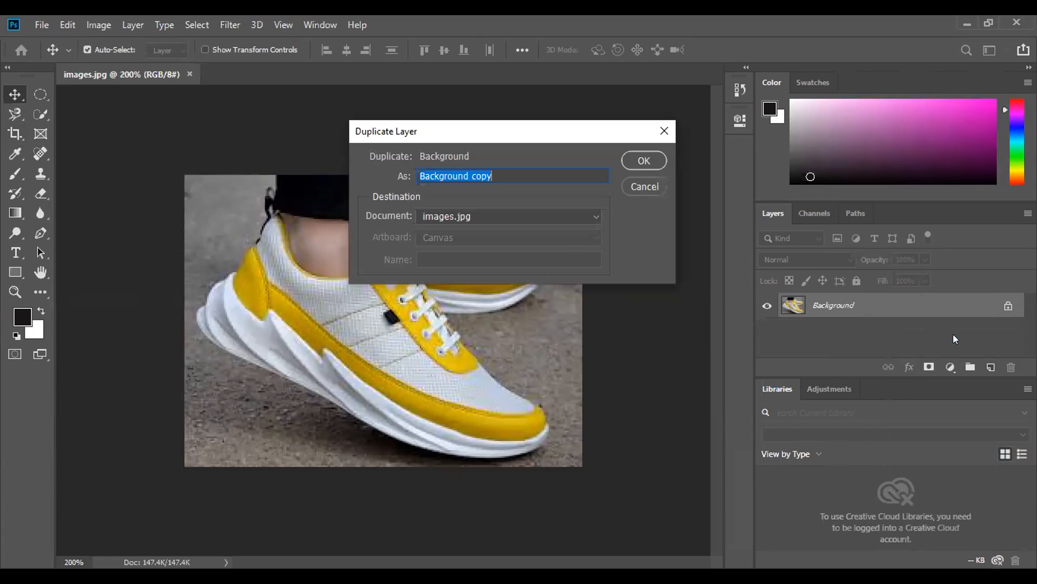
type("01")
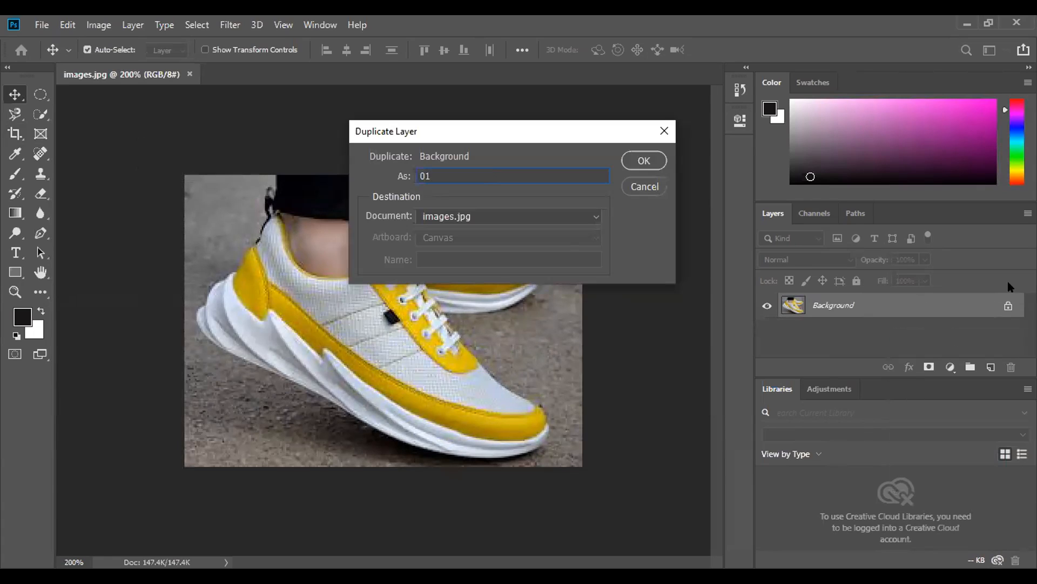
left_click(644, 160)
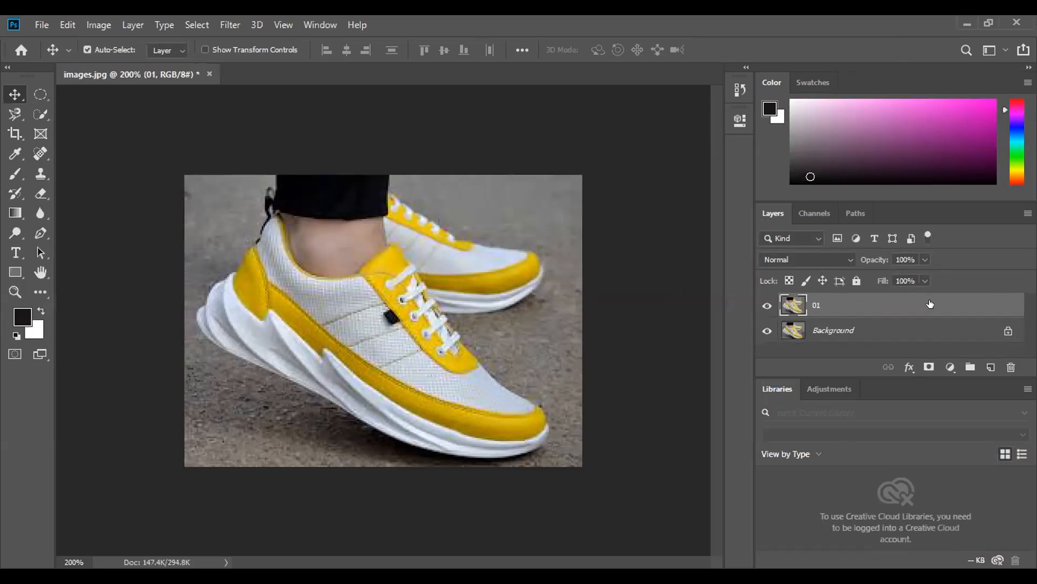
- Duplicate layer 01 and rename the copy 02
left_click_drag(951, 303, 990, 367)
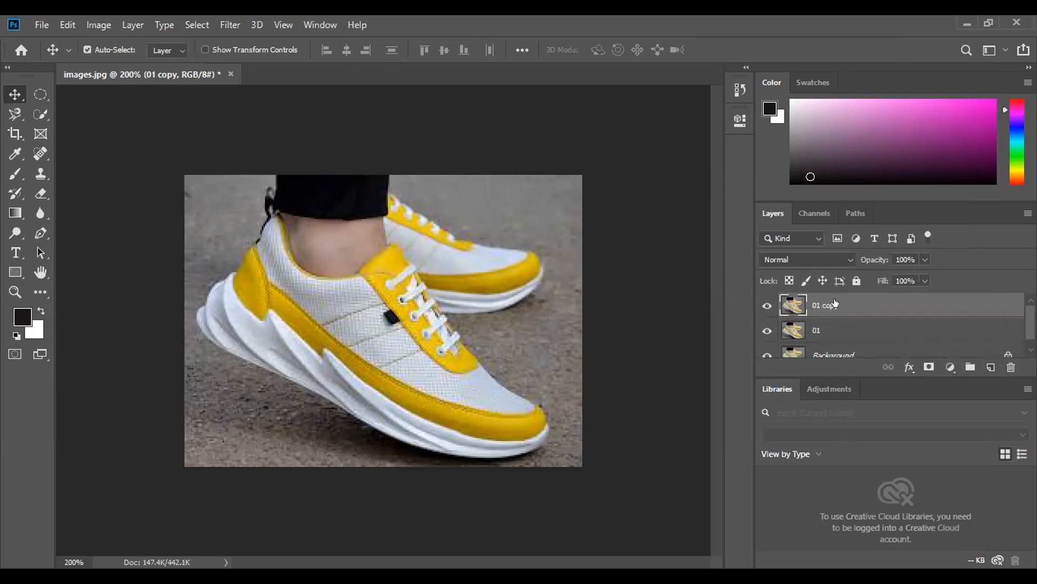
double_click(832, 306)
type("02")
key("Return")
- Hide the Background and 02 layers and make layer 01 the active layer
scroll(809, 339, "down", 1)
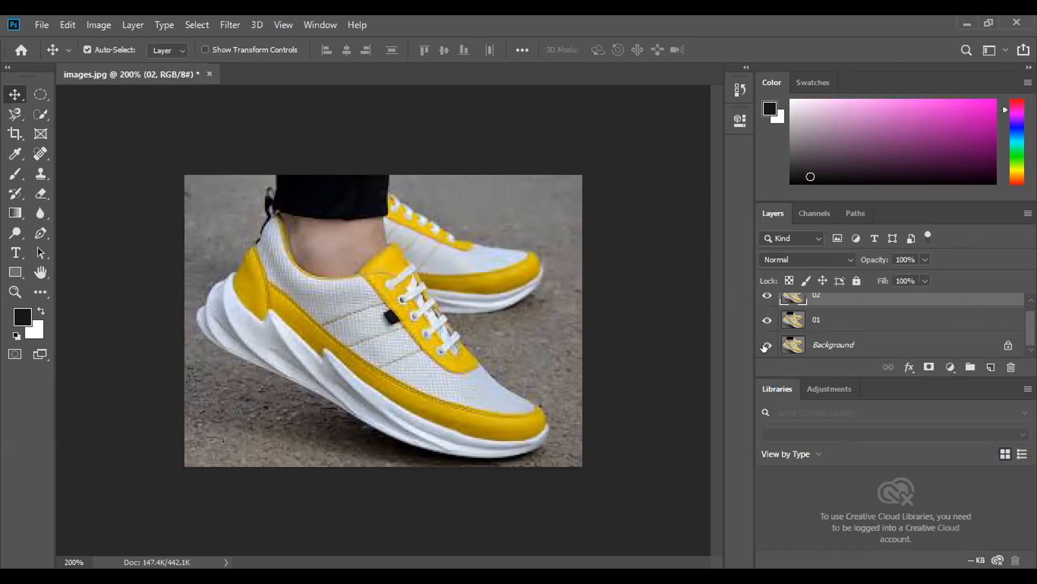
left_click(767, 346)
left_click(767, 296)
left_click(825, 320)
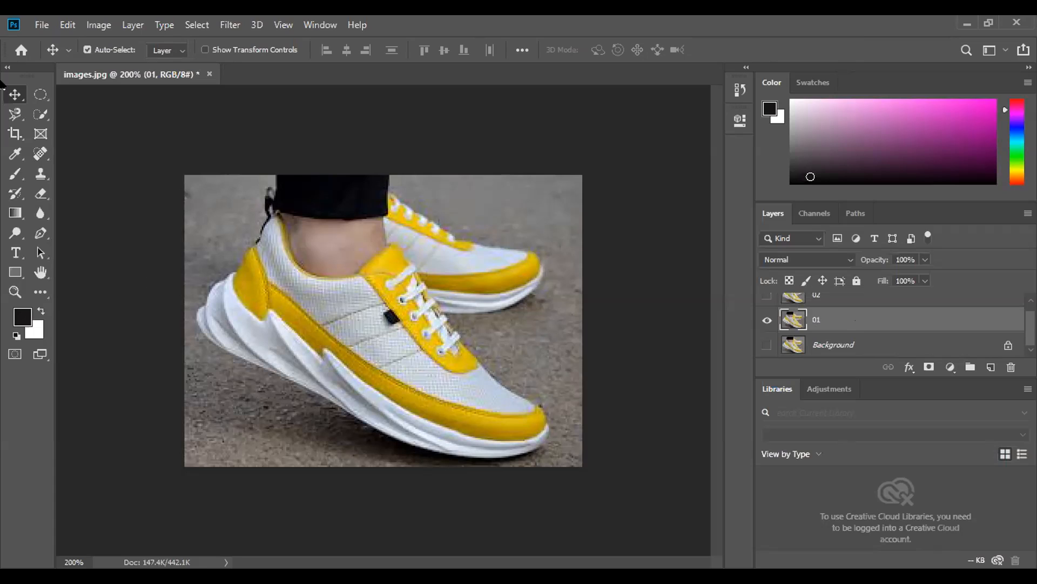
- Select the grey ground all around the shoes and leg on layer 01 with the Quick Selection tool
left_click(39, 117)
right_click(38, 120)
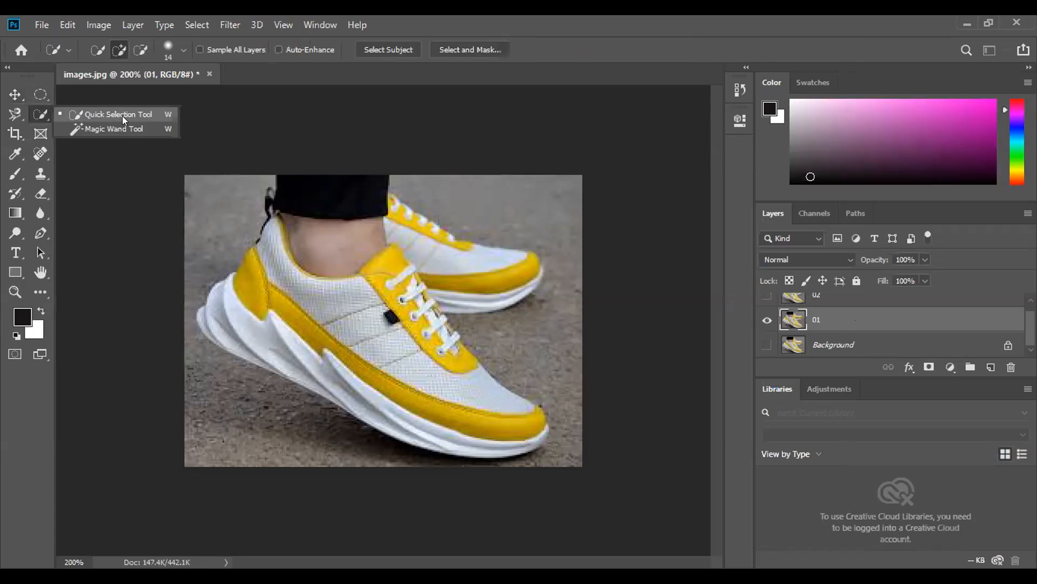
left_click(123, 114)
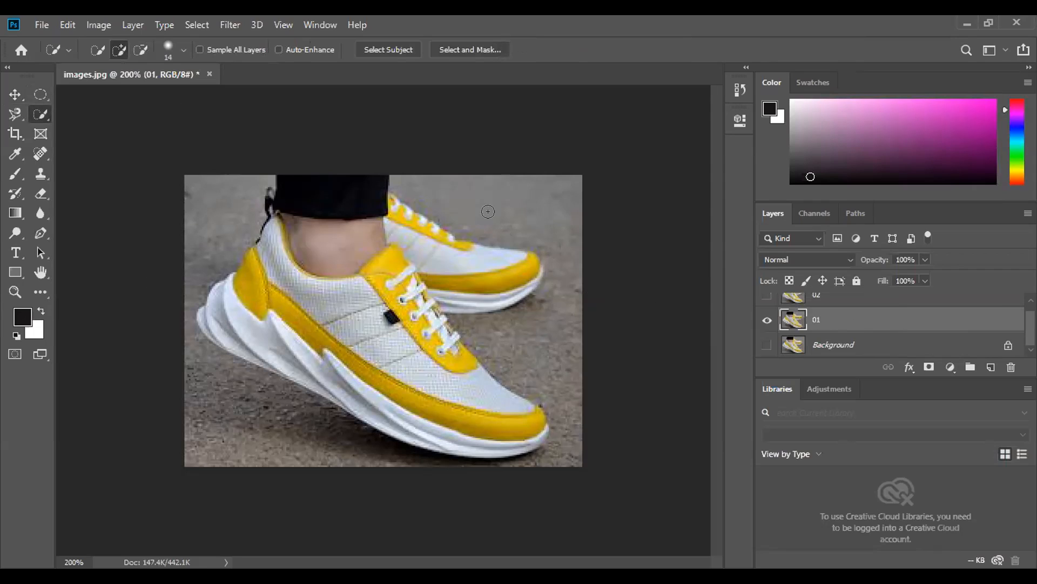
left_click_drag(408, 181, 459, 199)
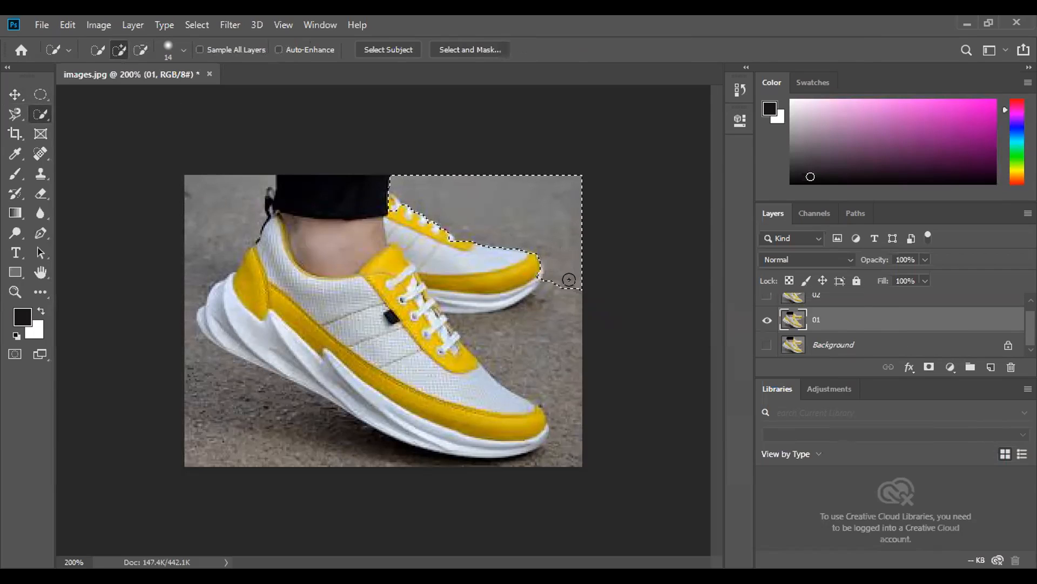
left_click_drag(227, 192, 220, 203)
left_click_drag(206, 368, 237, 400)
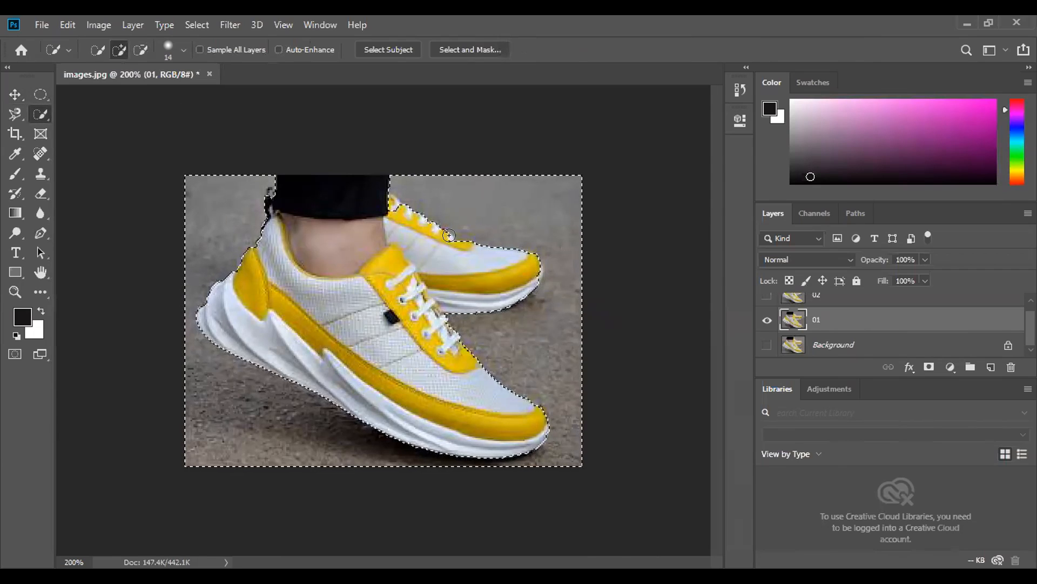
- Switch the Quick Selection tool to subtract from the selection and set its brush size to 9 px
left_click(139, 50)
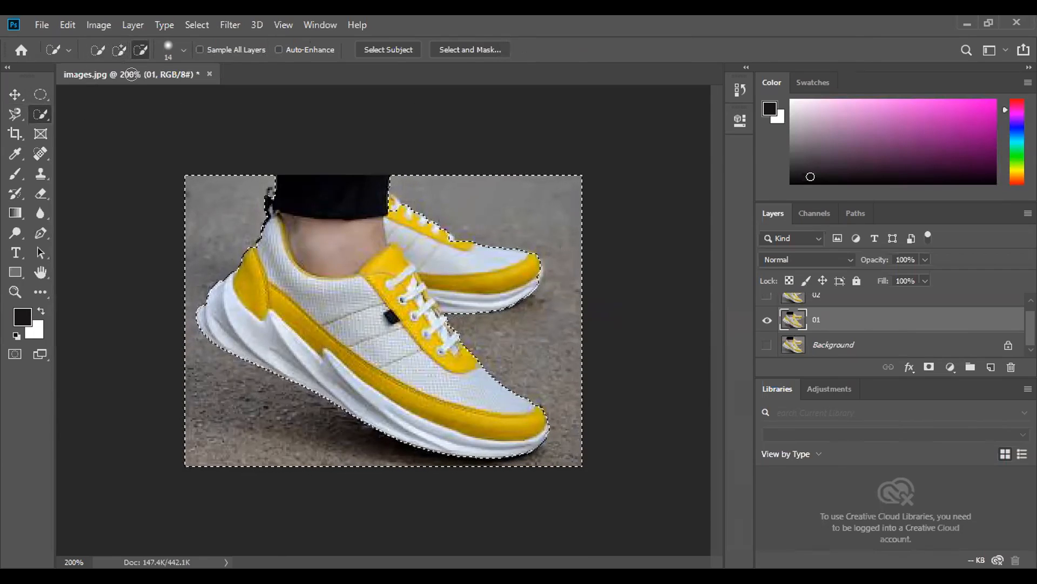
left_click(176, 52)
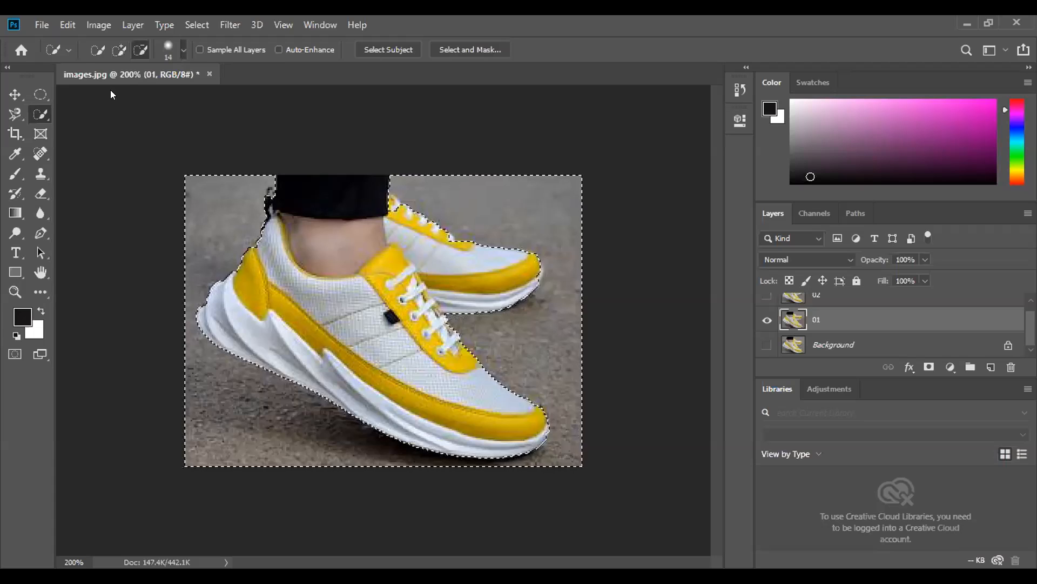
left_click(103, 91)
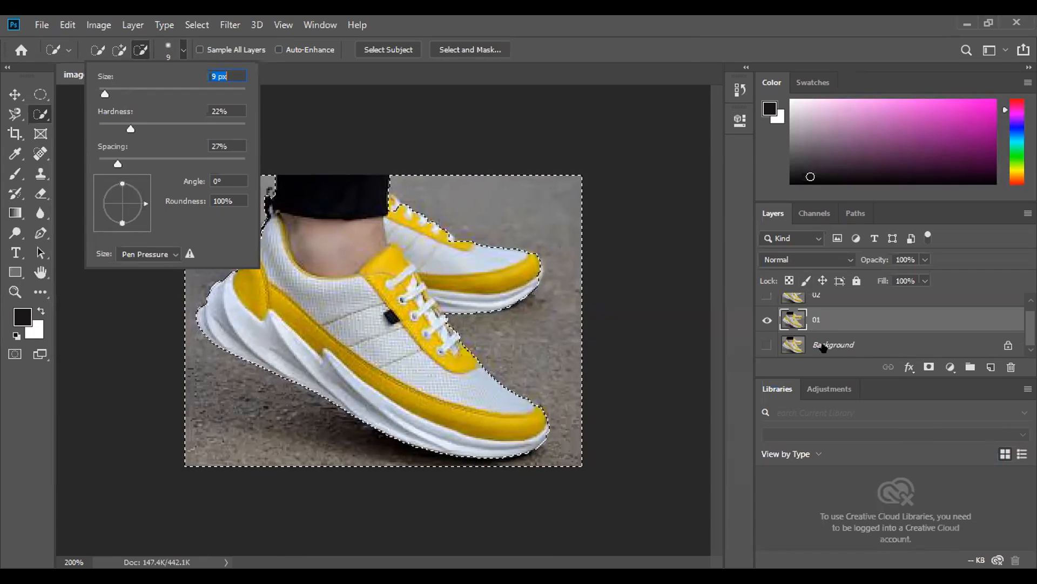
scroll(809, 327, "up", 1)
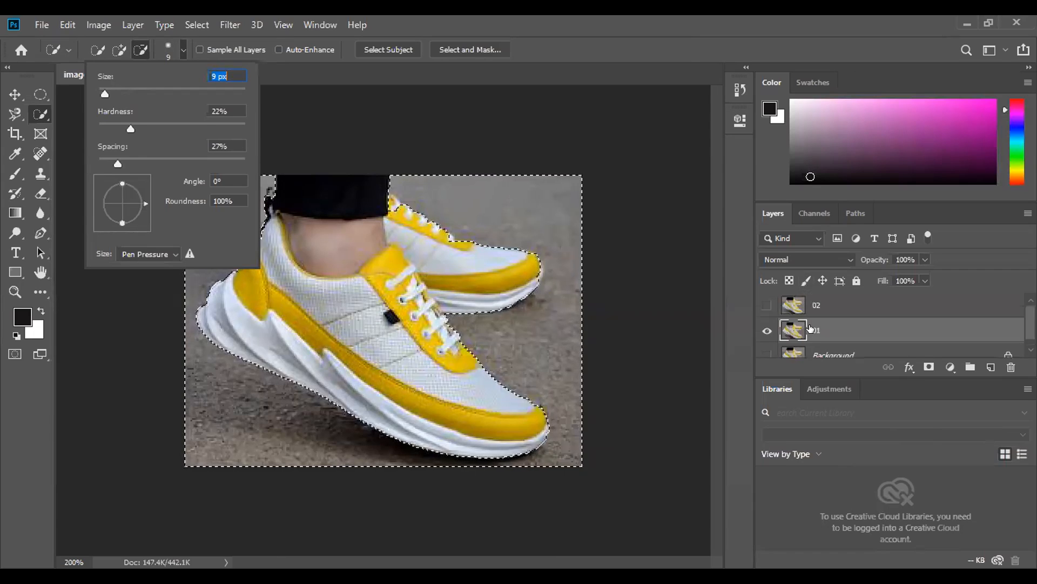
left_click(183, 46)
- Refine the ground selection beside the rear shoe's upper laces by subtracting at the edge and adding the ground back
left_click(393, 203)
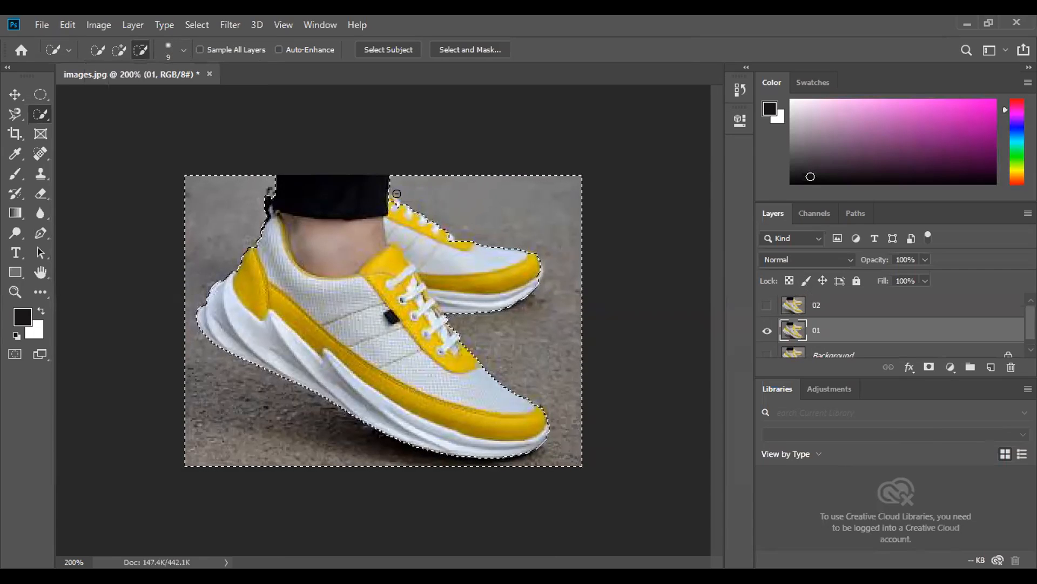
left_click(405, 197)
left_click(118, 50)
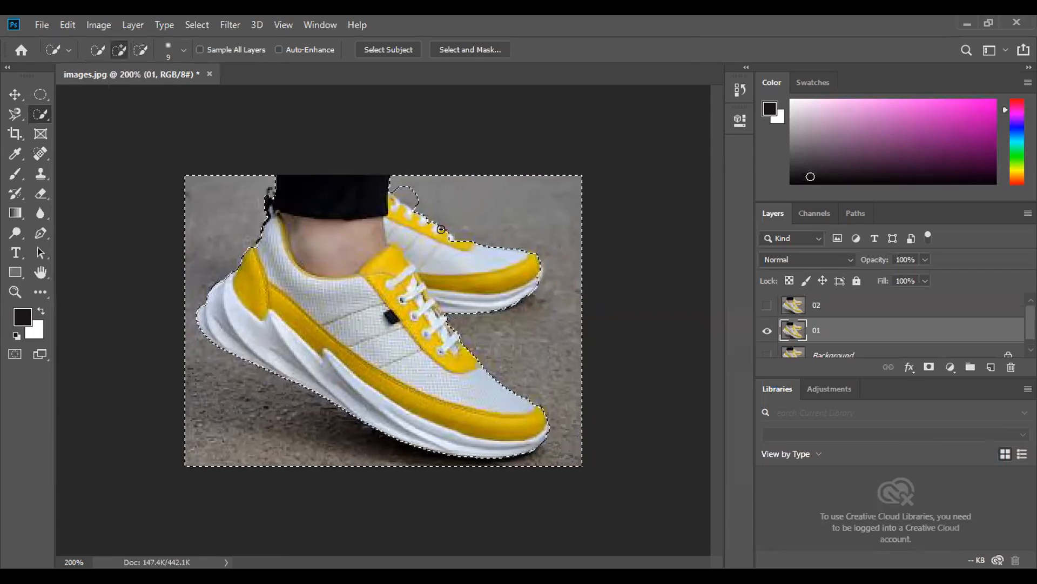
left_click(407, 201)
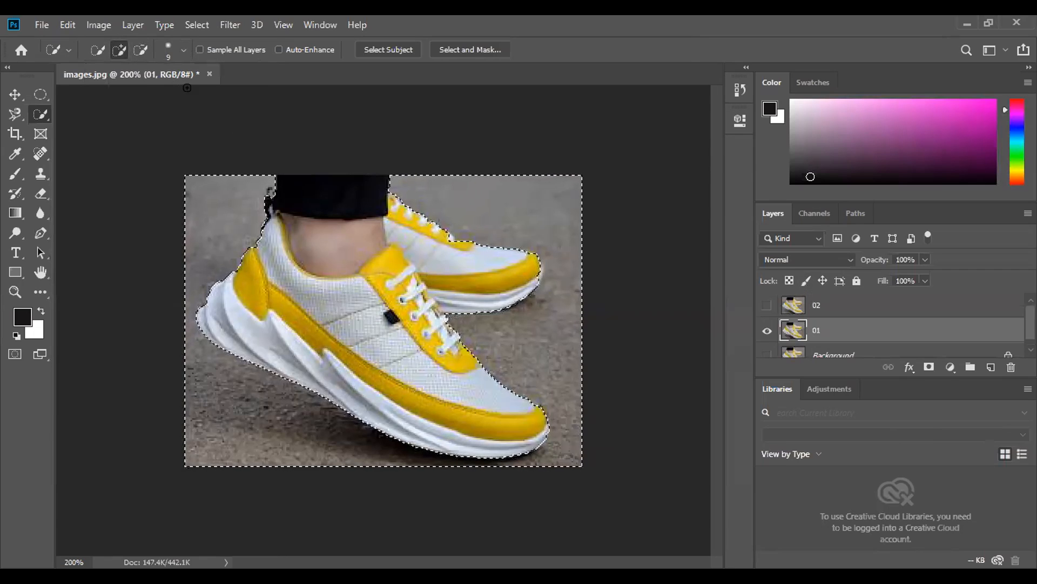
- Clean up the selection edge around the rear shoe's lower laces and yellow trim, alternately subtracting the shoe and adding the ground
left_click(141, 50)
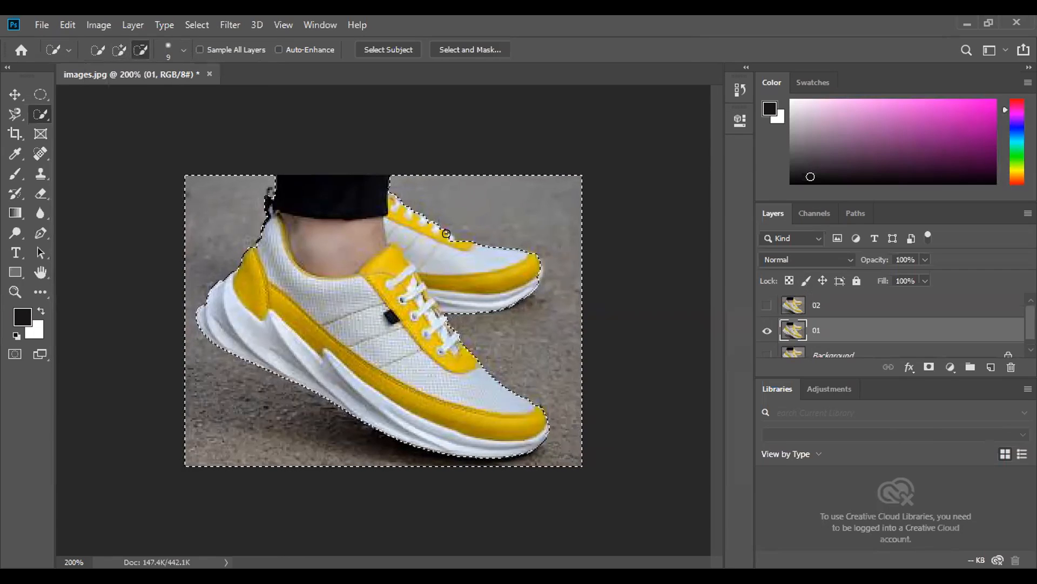
left_click_drag(453, 230, 457, 239)
left_click(119, 49)
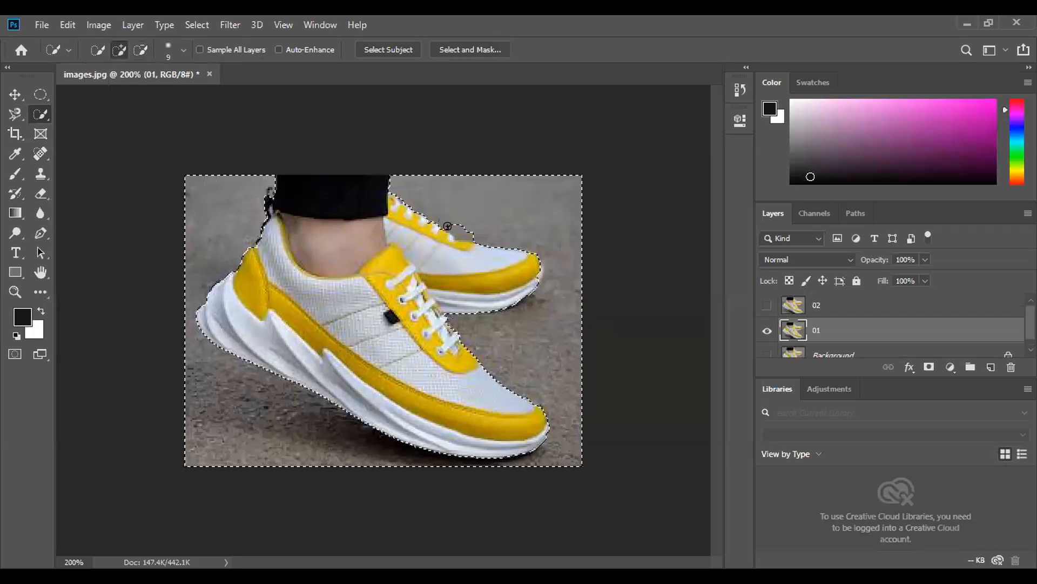
left_click_drag(459, 231, 460, 233)
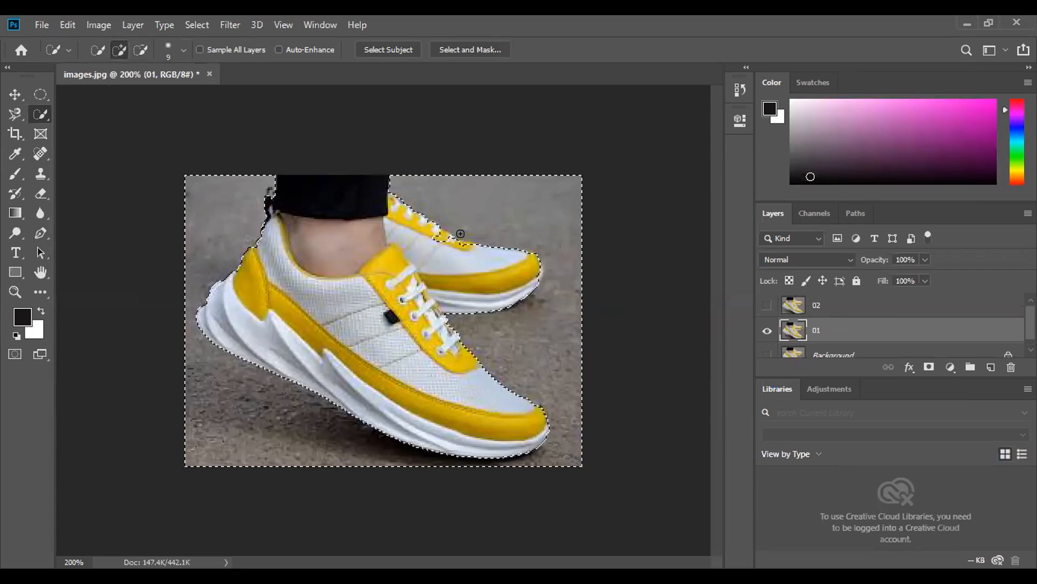
left_click(140, 50)
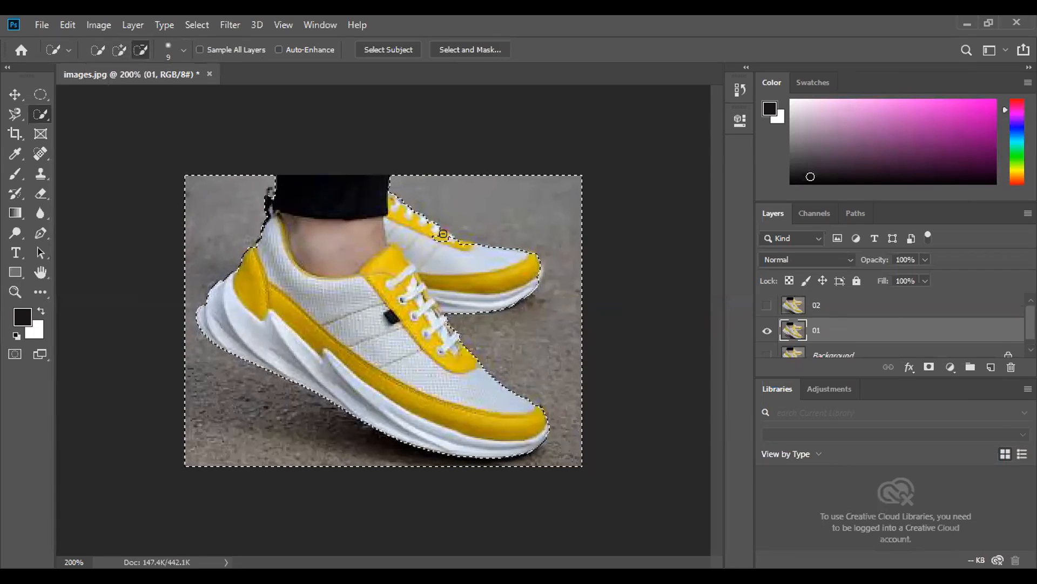
left_click(442, 231)
left_click(119, 49)
left_click(448, 222)
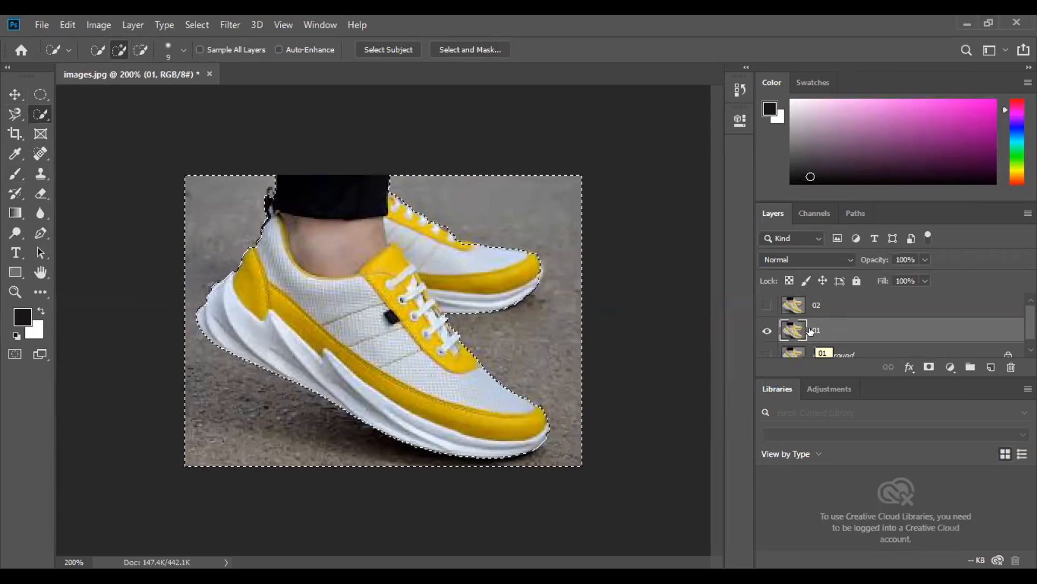
- Invert the ground selection and add a layer mask to layer 01 that keeps only the shoes and leg
left_click(929, 368, "alt")
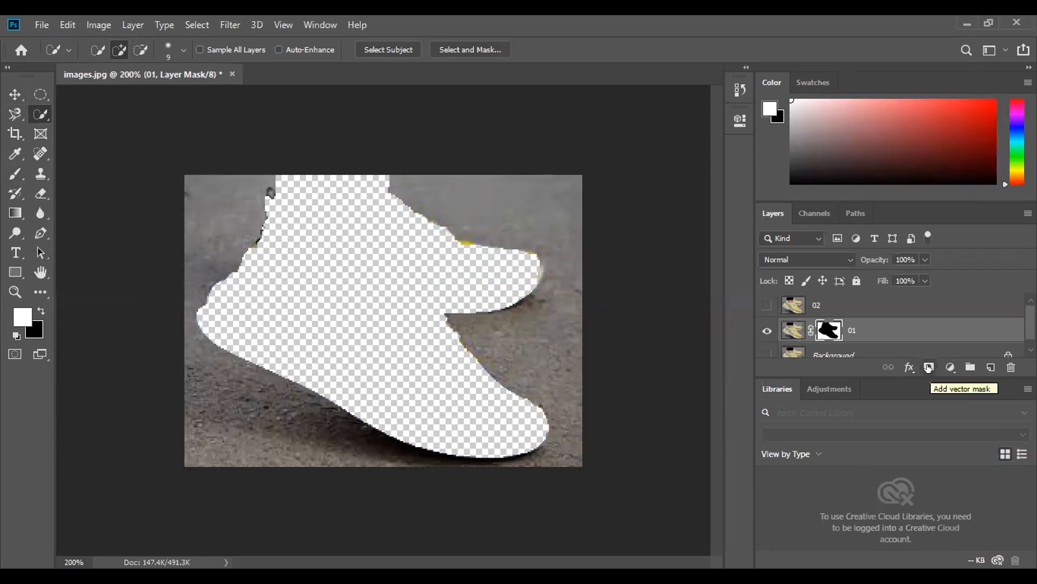
key("ctrl+z")
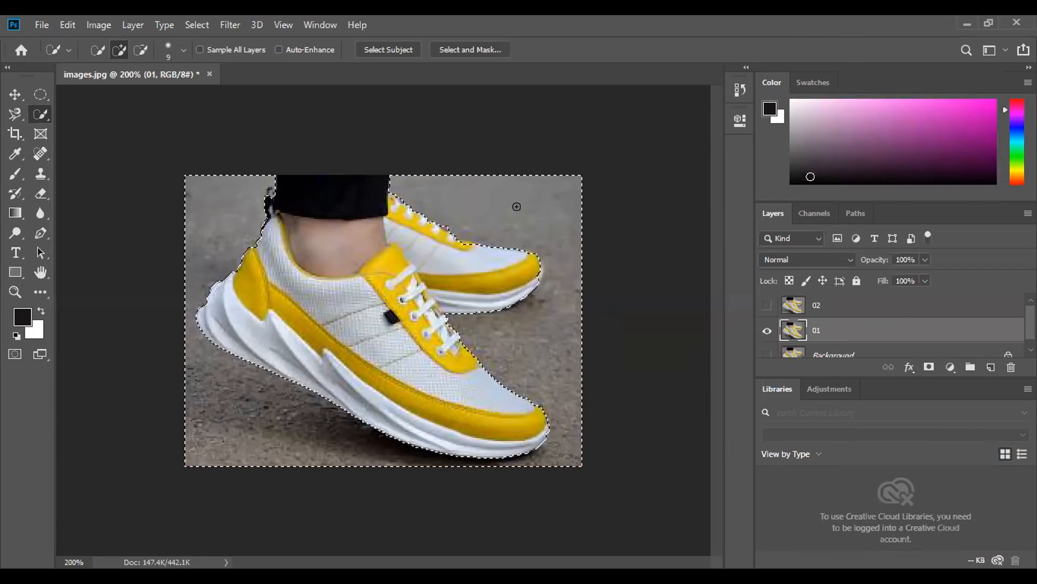
left_click(195, 23)
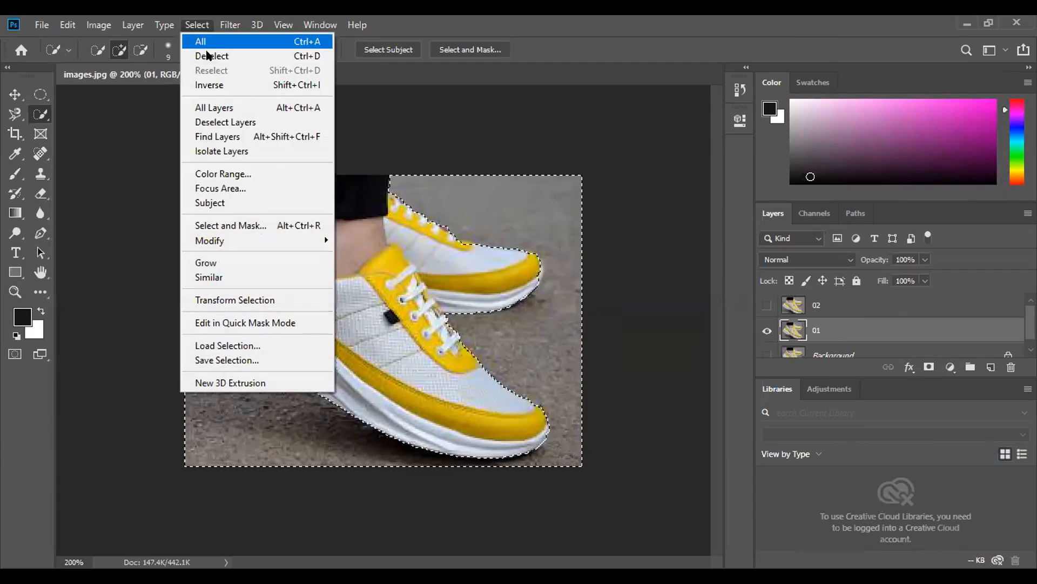
left_click(219, 85)
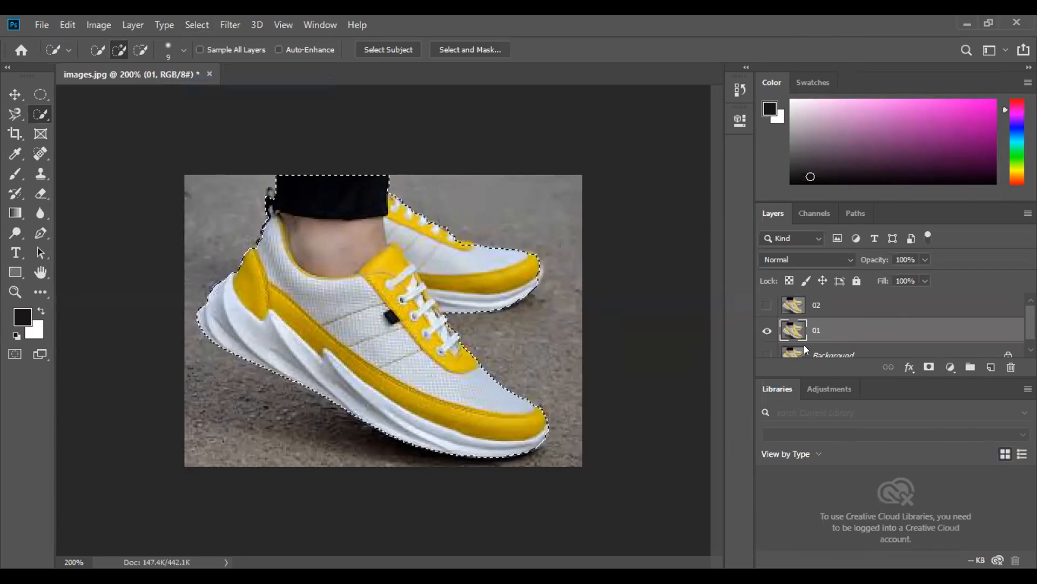
left_click(929, 367)
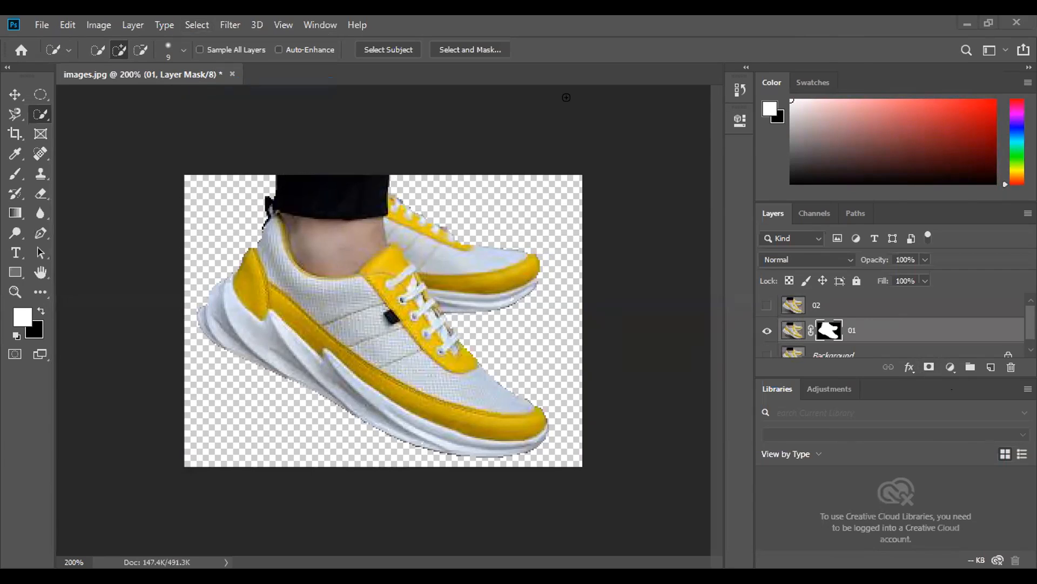
left_click(14, 95)
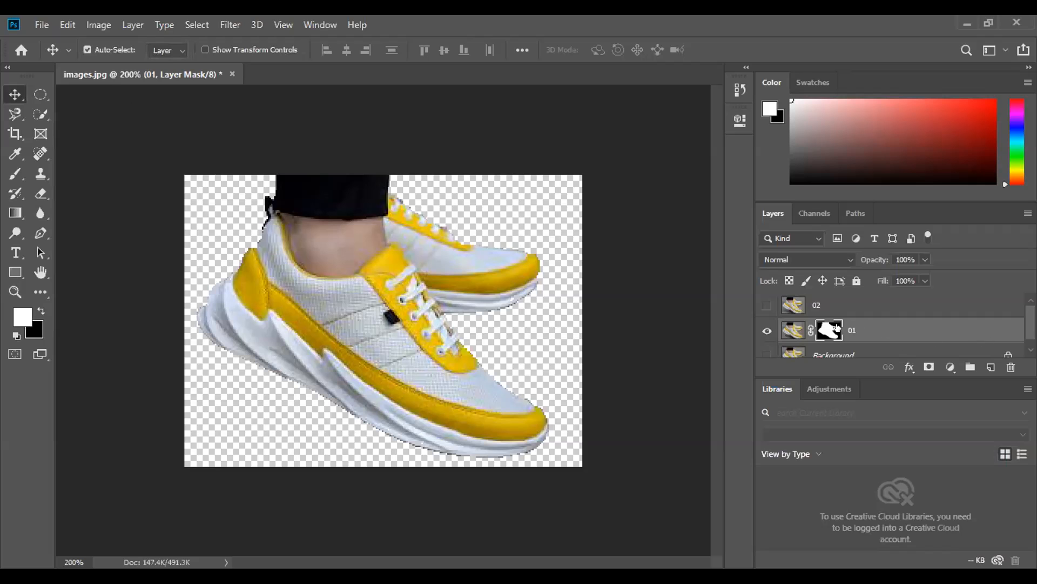
- Hide the masked layer 01, show layer 02 and duplicate layer 02
left_click(764, 330)
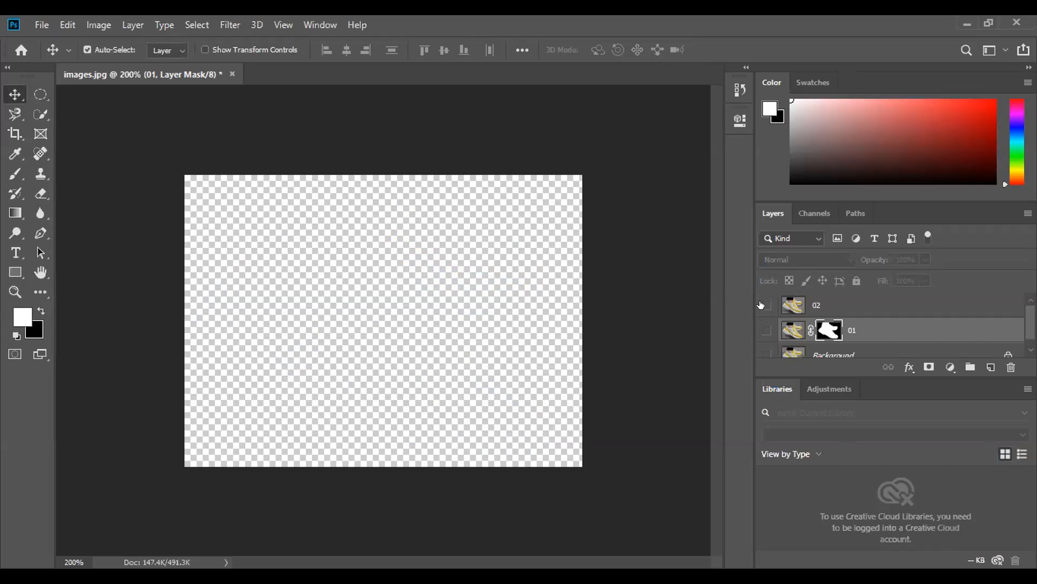
left_click(766, 305)
left_click_drag(979, 362, 991, 367)
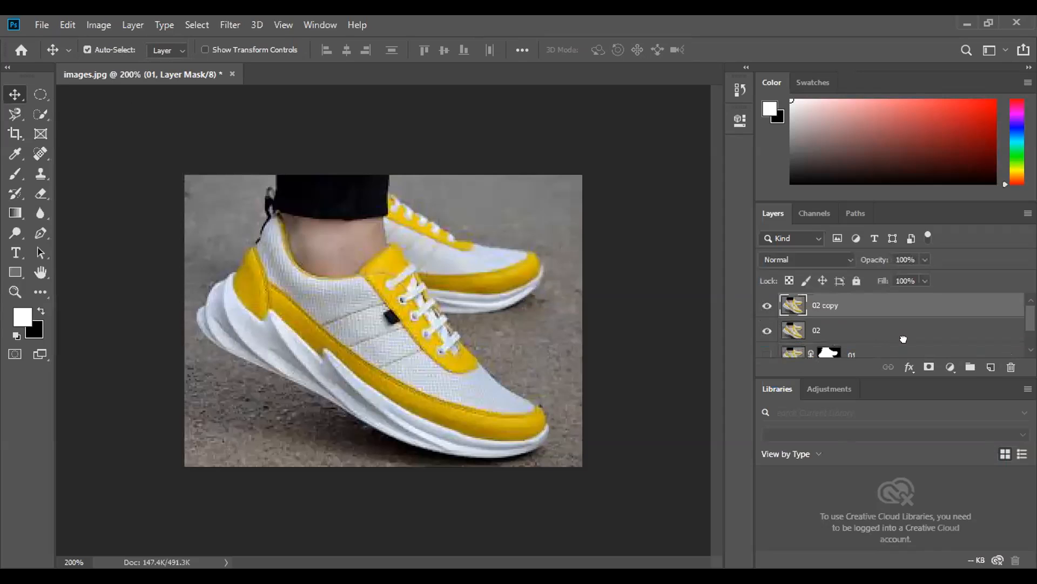
- Hide the 02 copy layer and make layer 02 the active layer
key("x")
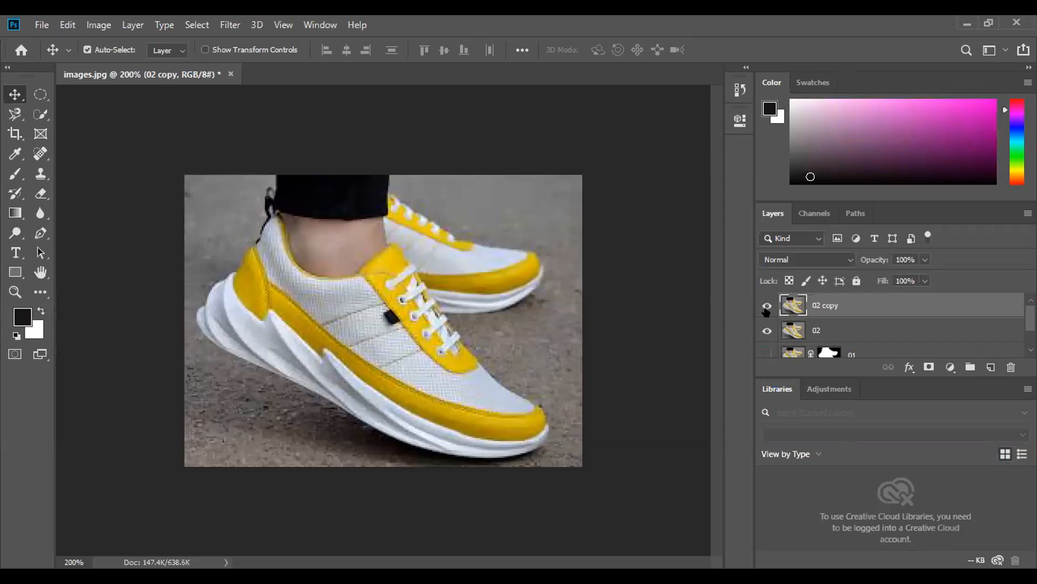
left_click(767, 305)
left_click(835, 331)
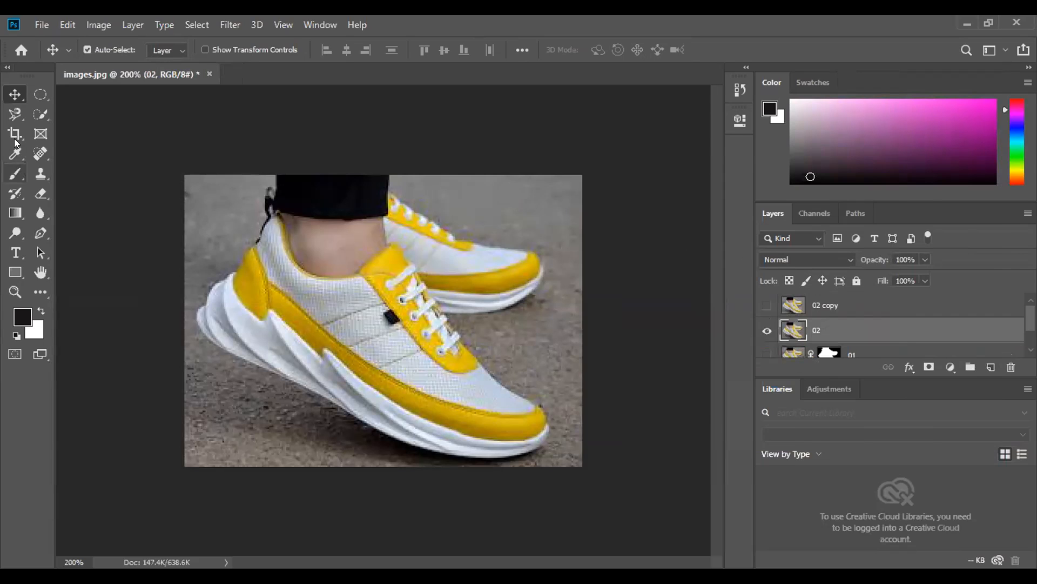
- Switch to the Magnetic Lasso tool for selecting on layer 02
left_click(39, 116)
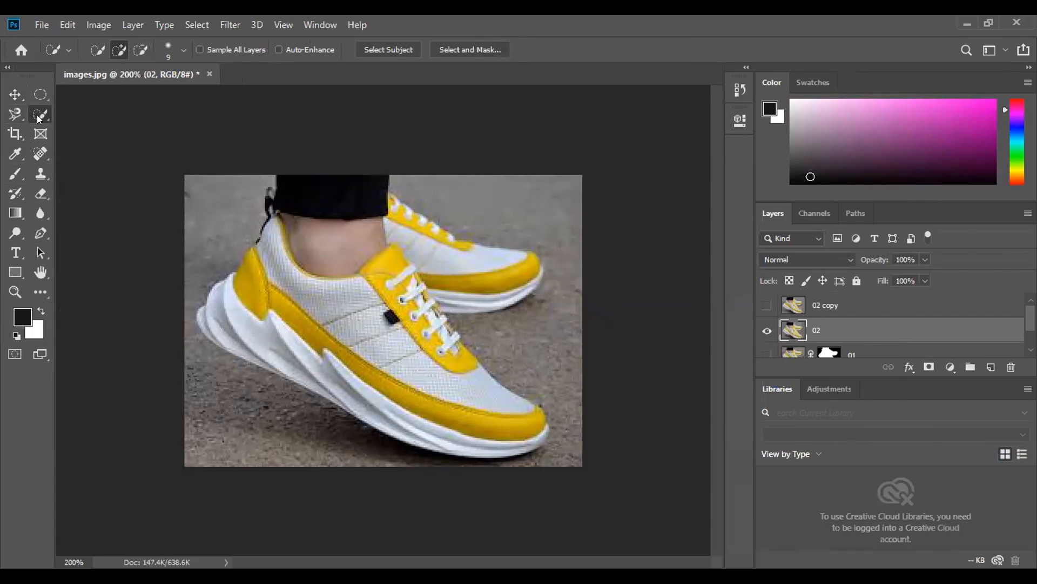
left_click(16, 115)
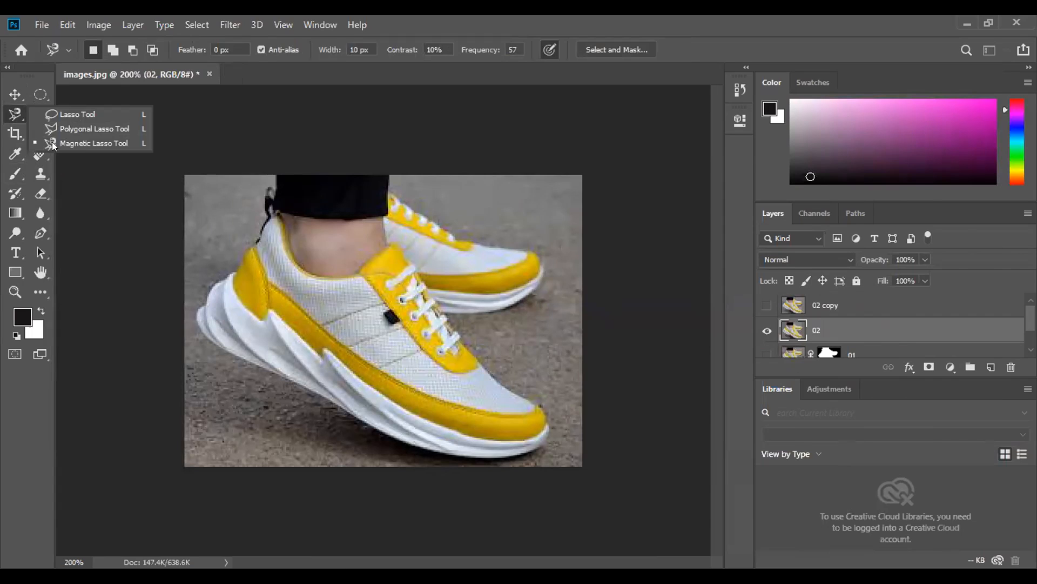
left_click(78, 141)
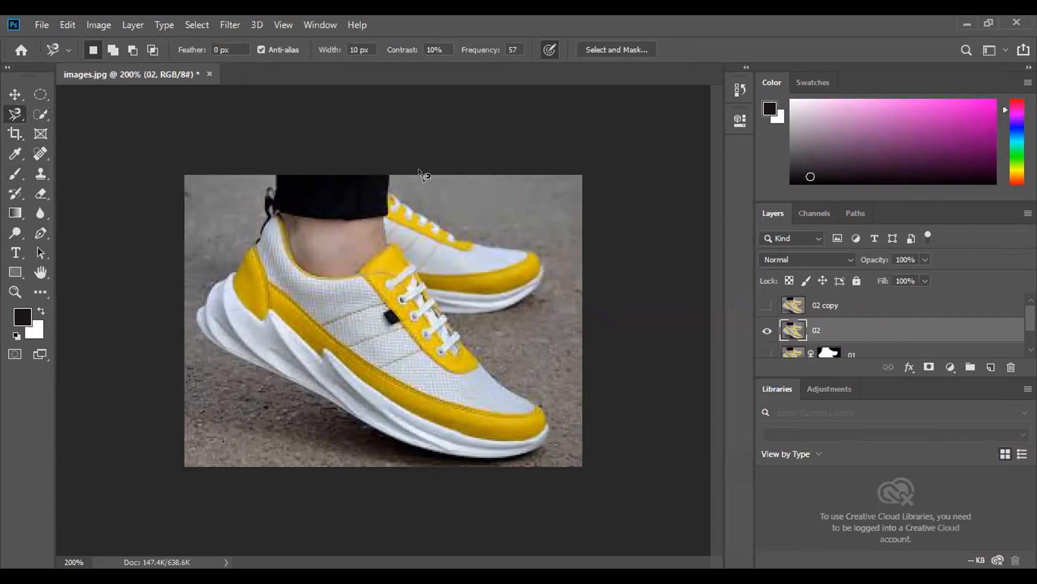
- Try to trace the rear shoe from the trouser edge on layer 02 with the Magnetic Lasso, and remove the misplaced anchor points
left_click(388, 176)
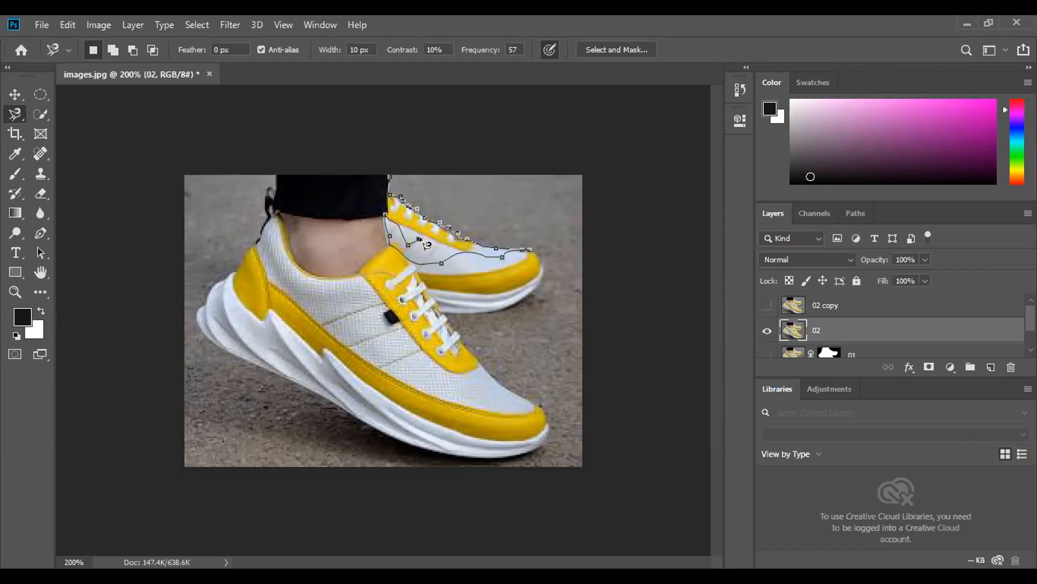
key("BackSpace")
key("BackSpace")
key("BackSpace")
key("BackSpace")
key("BackSpace")
key("BackSpace")
key("BackSpace")
key("BackSpace")
key("BackSpace")
key("BackSpace")
key("BackSpace")
key("BackSpace")
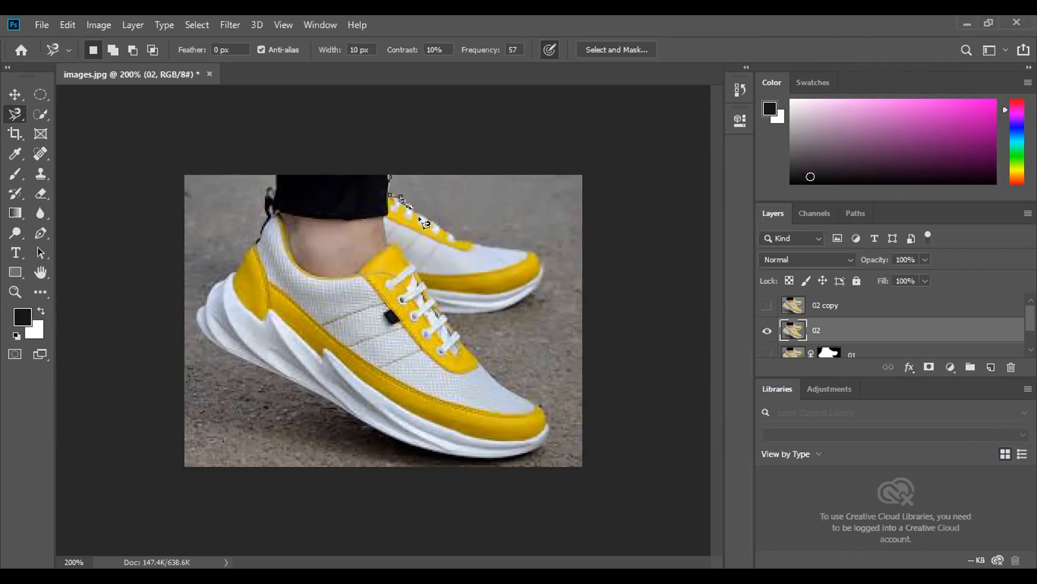
key("BackSpace")
key("BackSpace")
key("BackSpace")
key("BackSpace")
key("BackSpace")
key("BackSpace")
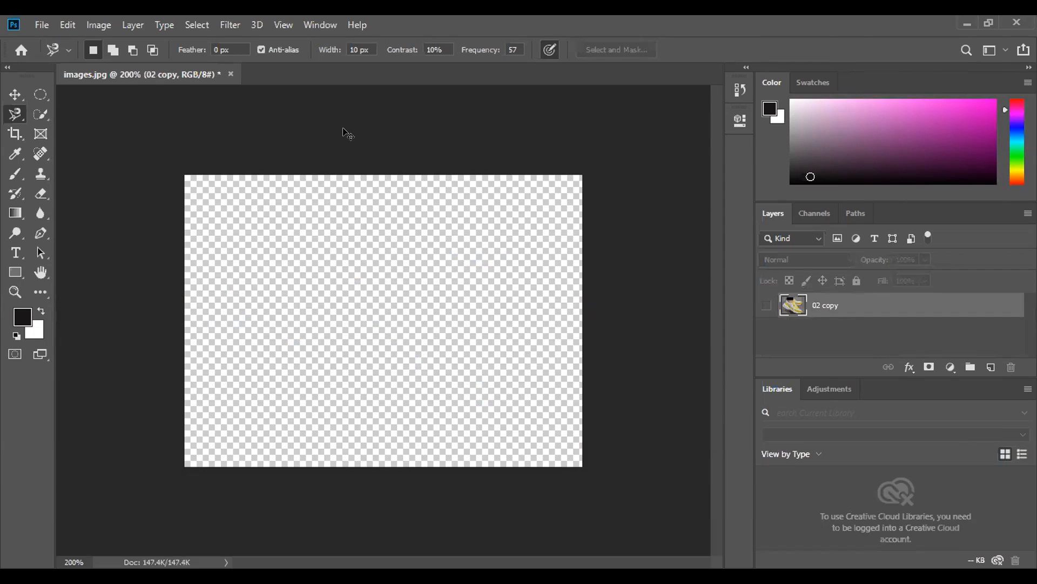
- Undo the last layer deletion to restore the Background layer, and show the 02 copy layer
key("ctrl+z")
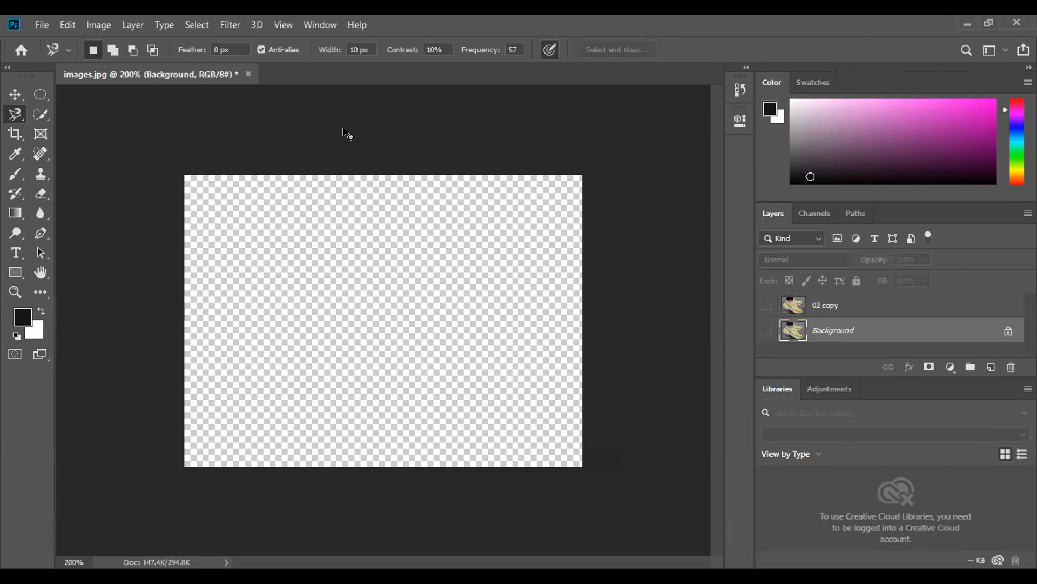
left_click(767, 305)
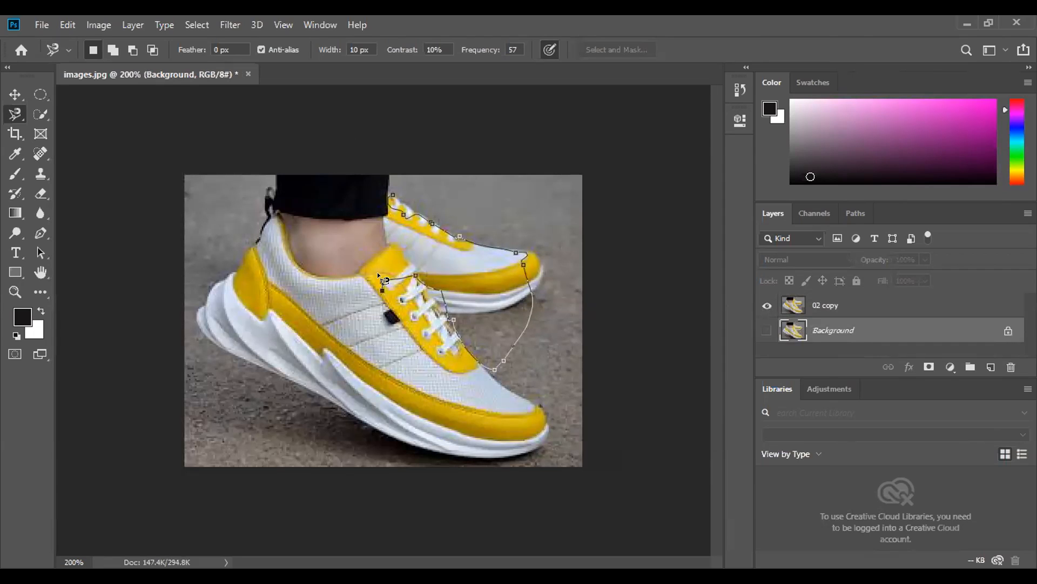
- Remove the stray Magnetic Lasso points between the two shoes and try to retrace the rear shoe's outline
key("BackSpace")
key("BackSpace")
key("BackSpace")
key("BackSpace")
key("BackSpace")
left_click(481, 357)
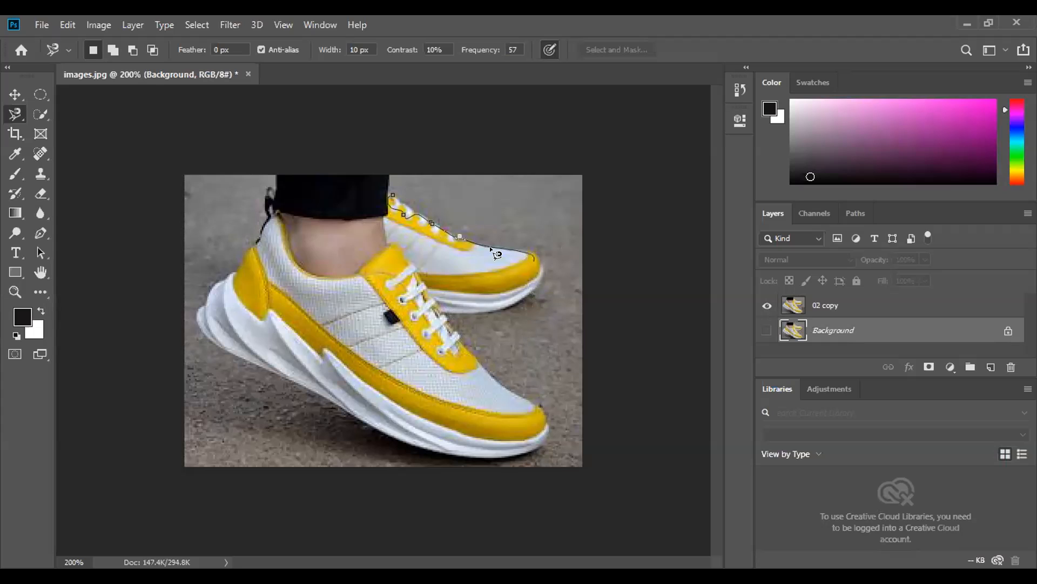
key("BackSpace")
left_click(393, 194)
key("Return")
- Try to trace the rear shoe's upper edge from the trouser leg in close-up, deleting the anchor points placed beyond the toe
key("ctrl+plus")
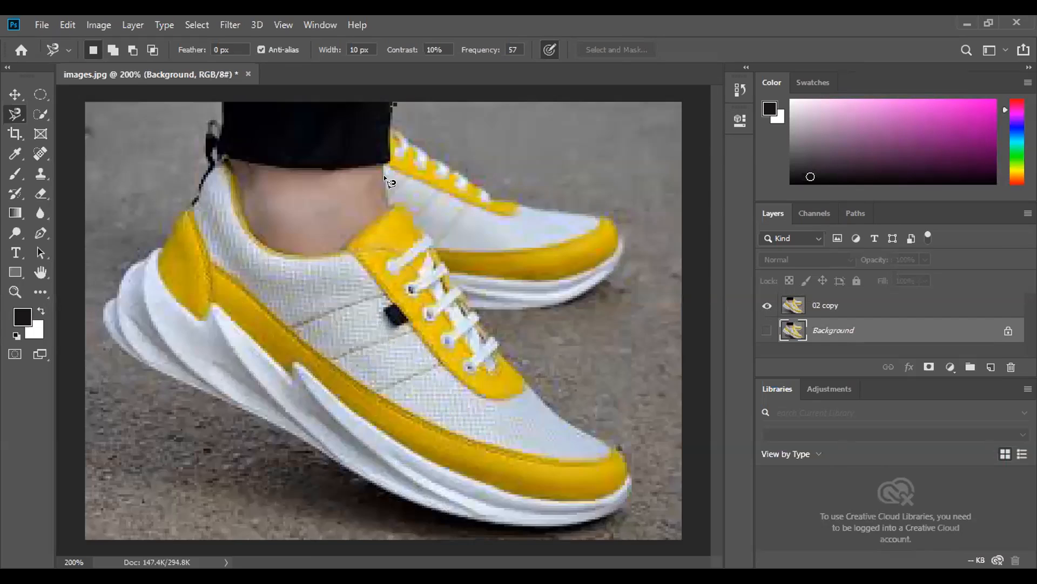
scroll(383, 174, "up", 2)
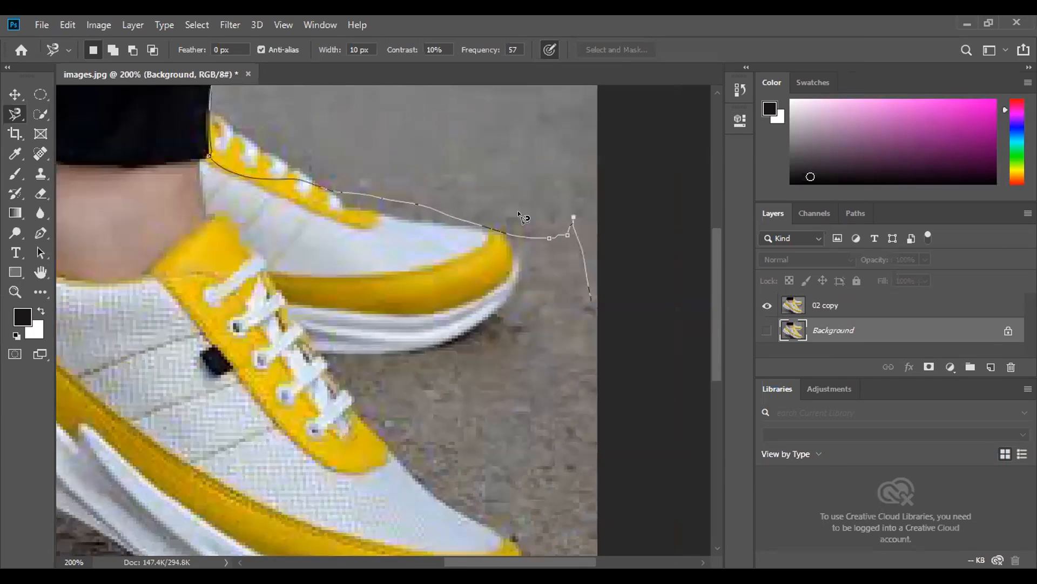
left_click(521, 213)
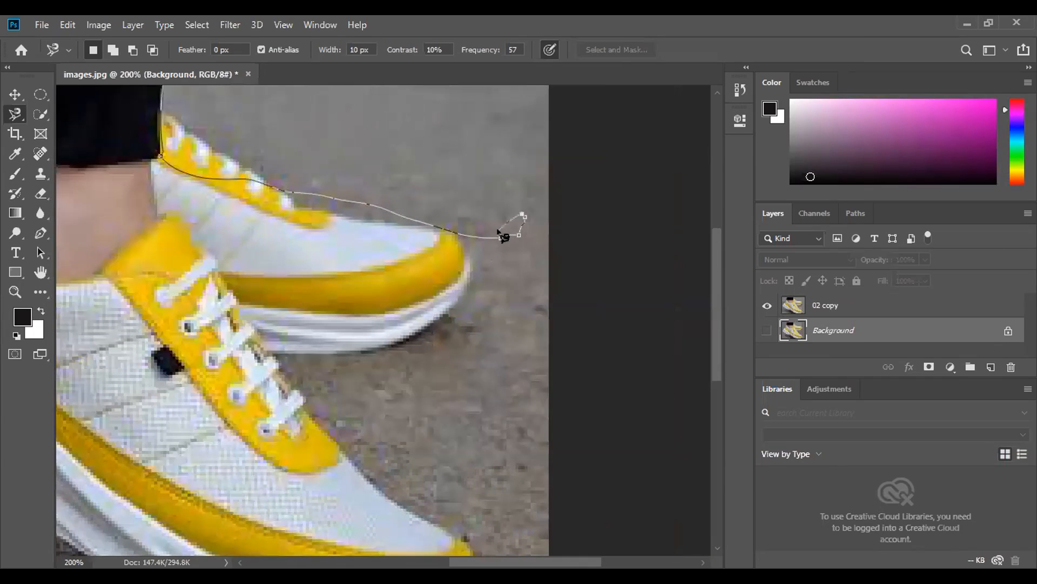
key("Delete")
key("Delete")
key("Delete")
key("Delete")
key("Delete")
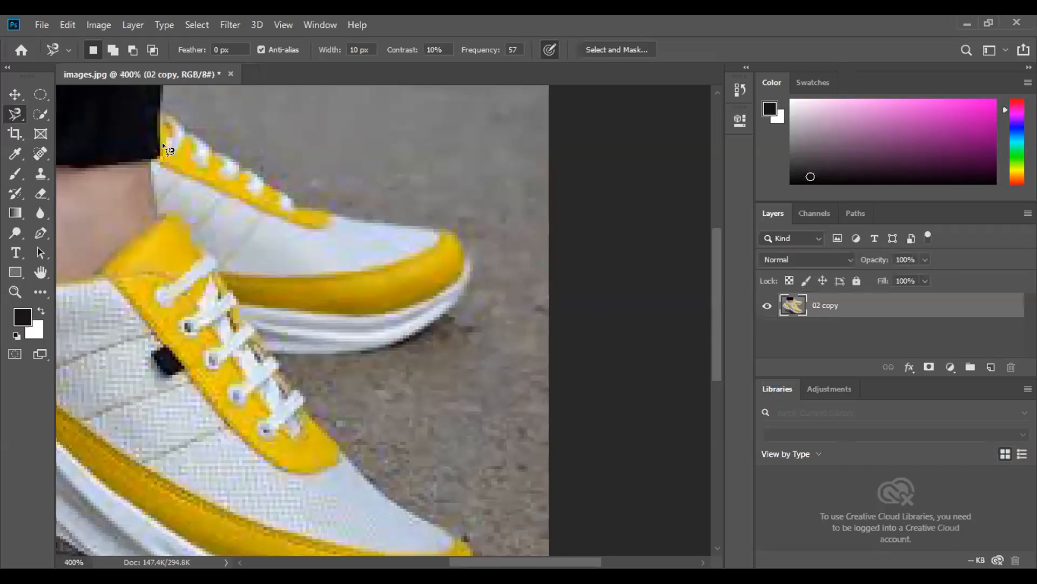
scroll(162, 142, "up", 3)
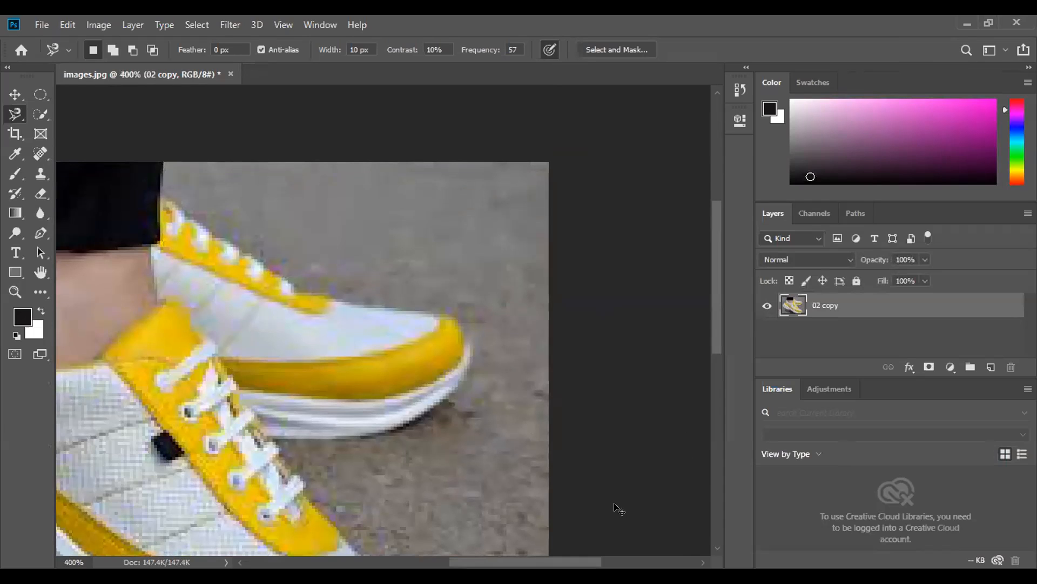
key("ctrl+plus")
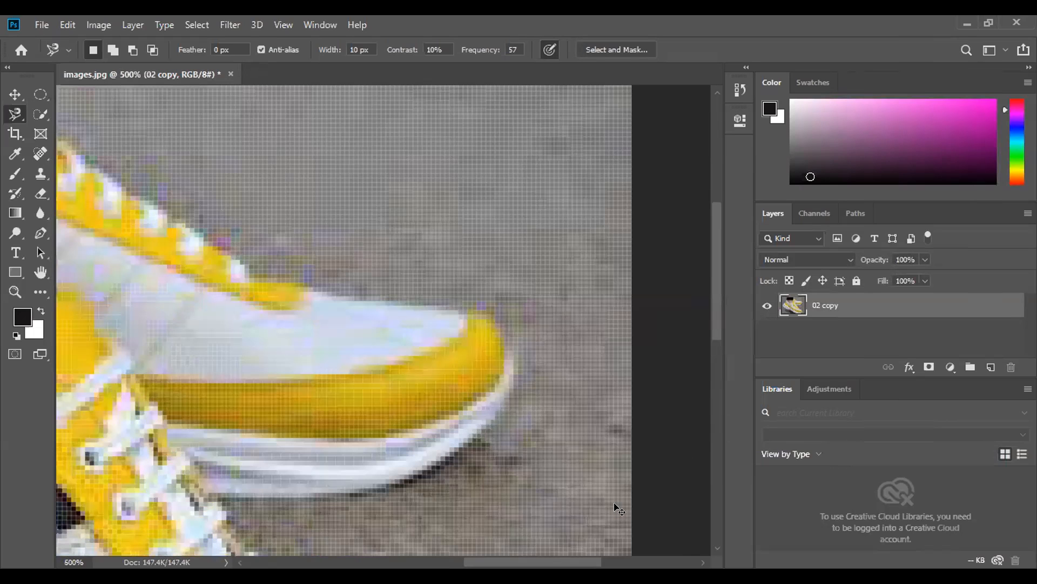
key("ctrl+minus")
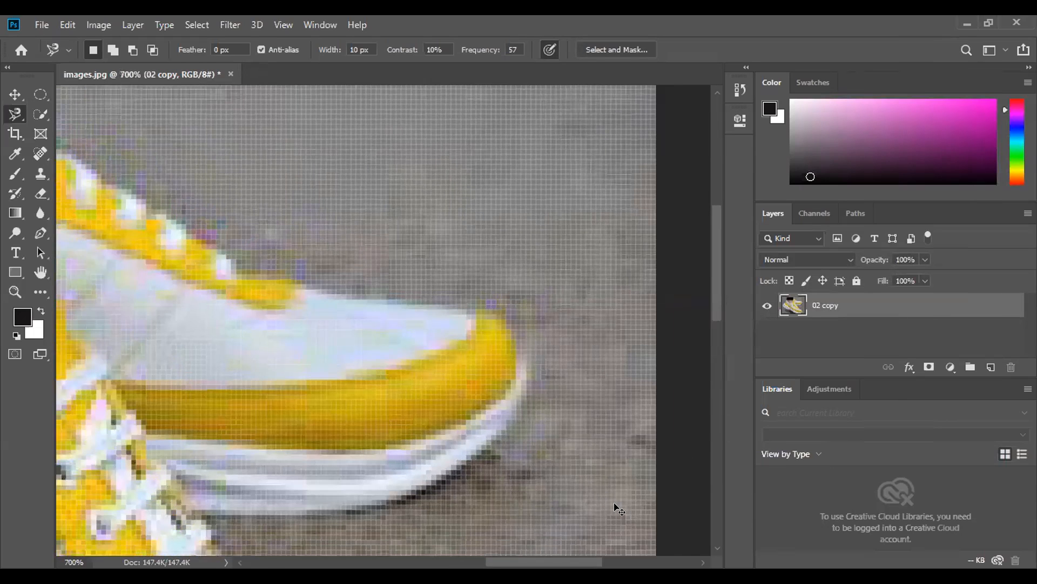
key("ctrl+minus")
key("ctrl+minus")
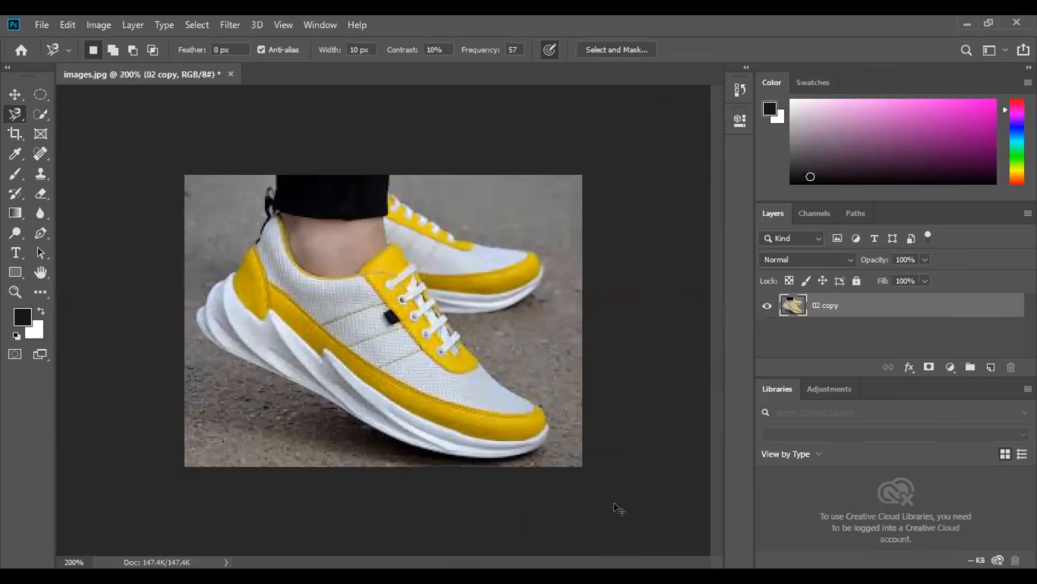
- Duplicate the 02 copy layer and lock the original 02 copy completely
scroll(614, 508, "up", 5)
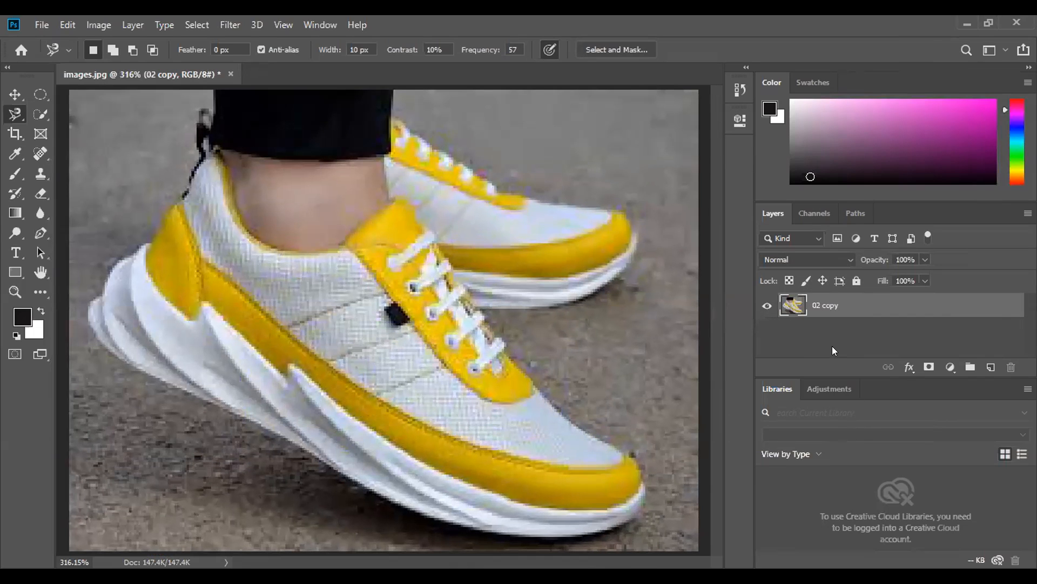
left_click_drag(951, 302, 984, 365)
left_click(910, 329)
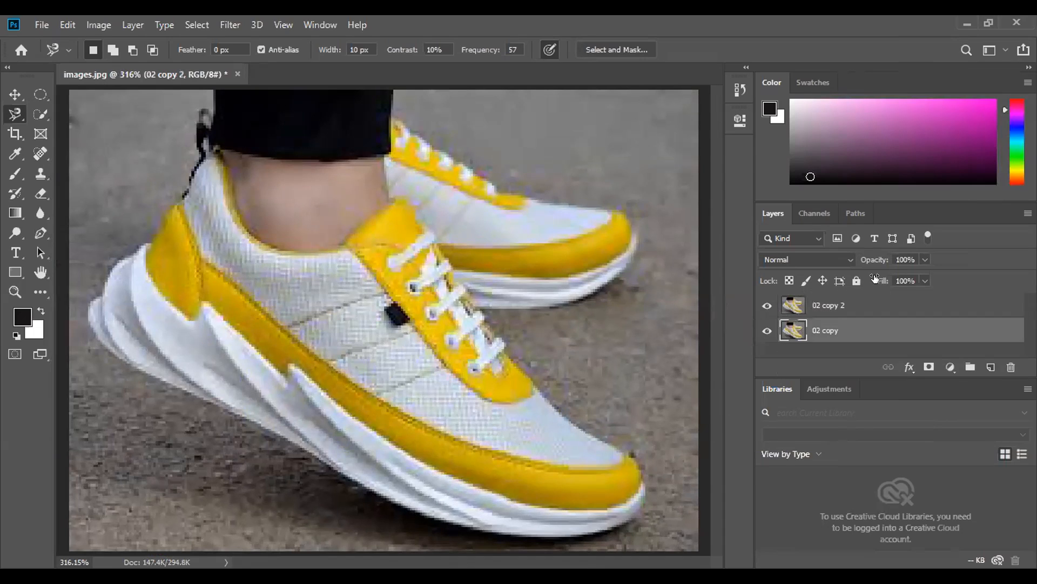
left_click(856, 281)
- Try to trace the rear shoe with the Magnetic Lasso on another duplicate layer, and delete that extra layer
left_click_drag(857, 314, 989, 367)
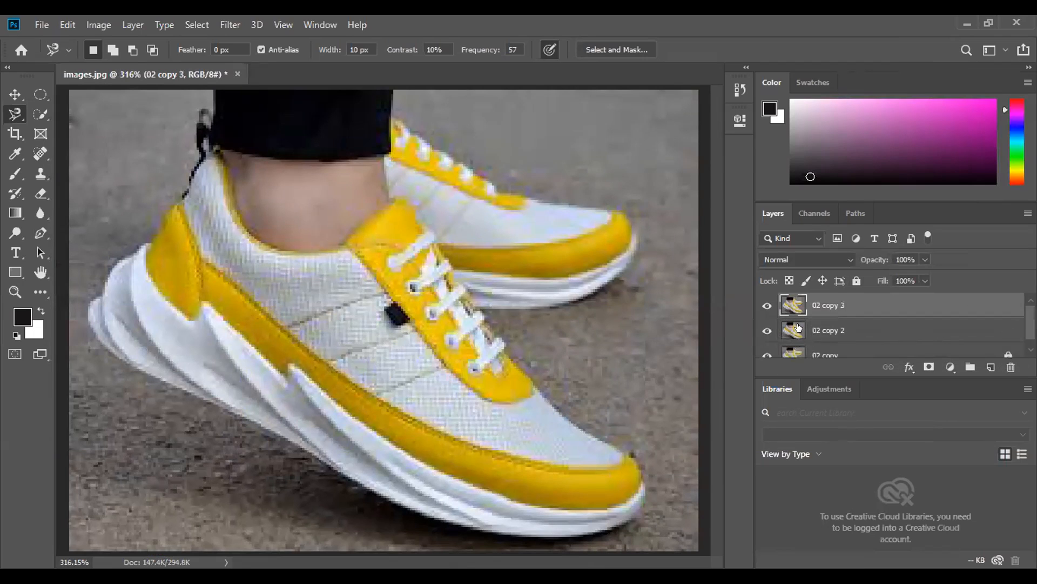
scroll(799, 330, "down", 1)
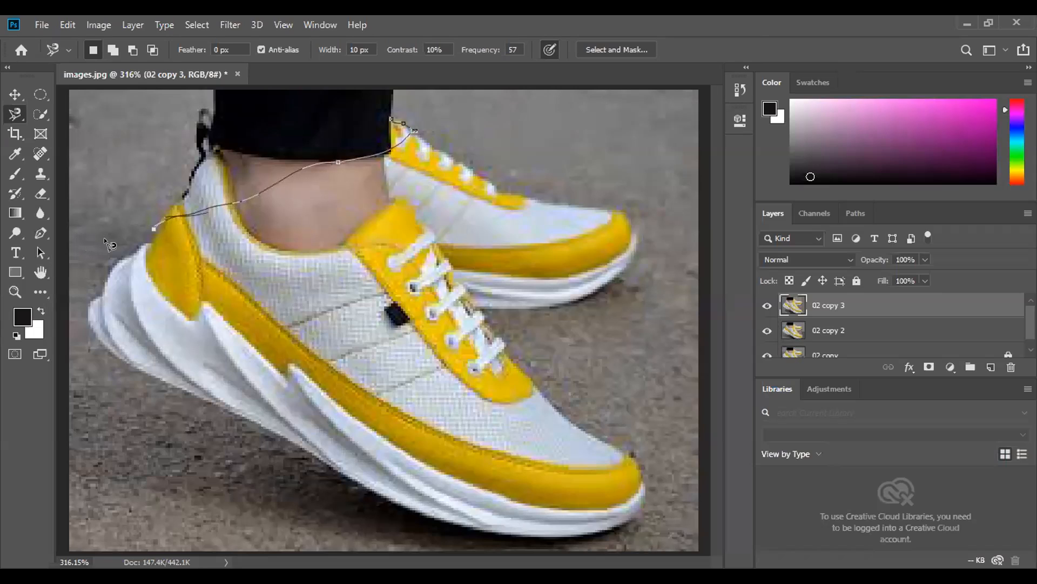
left_click(393, 129)
key("Delete")
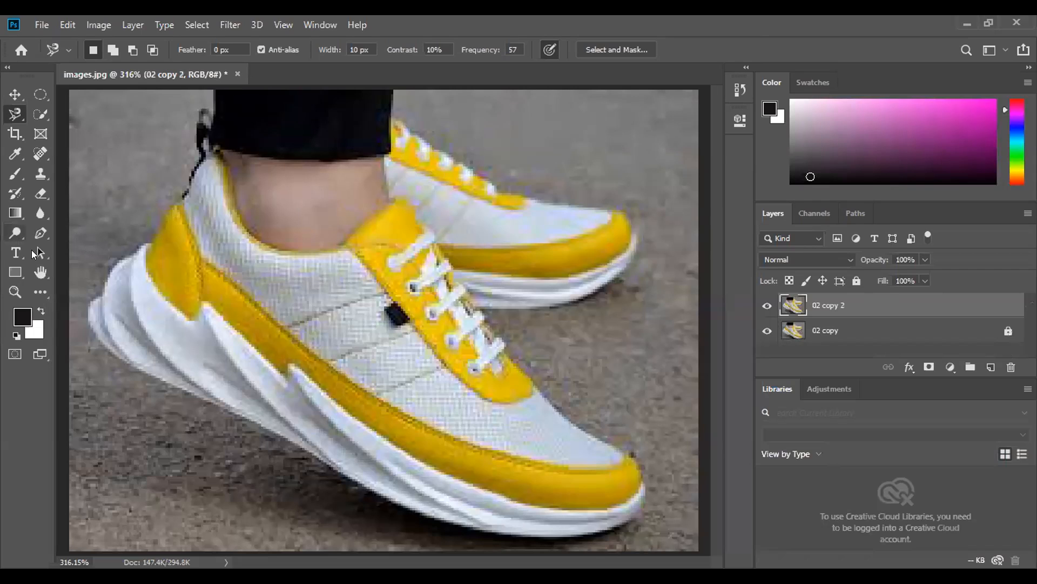
- Examine the shoes with the Hand tool at magnifications ranging from 200% to 3200%
key("h")
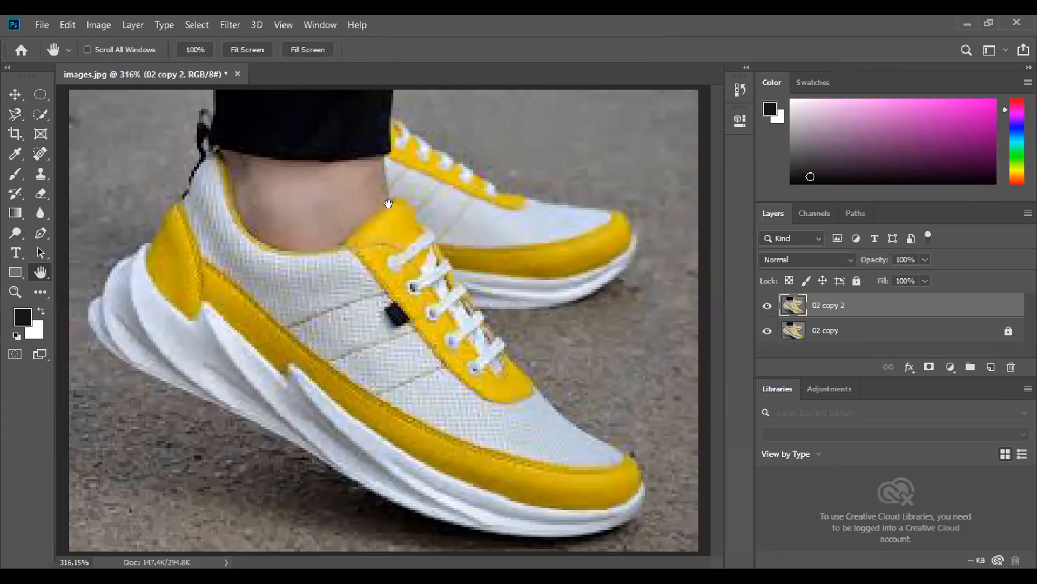
key("ctrl+minus")
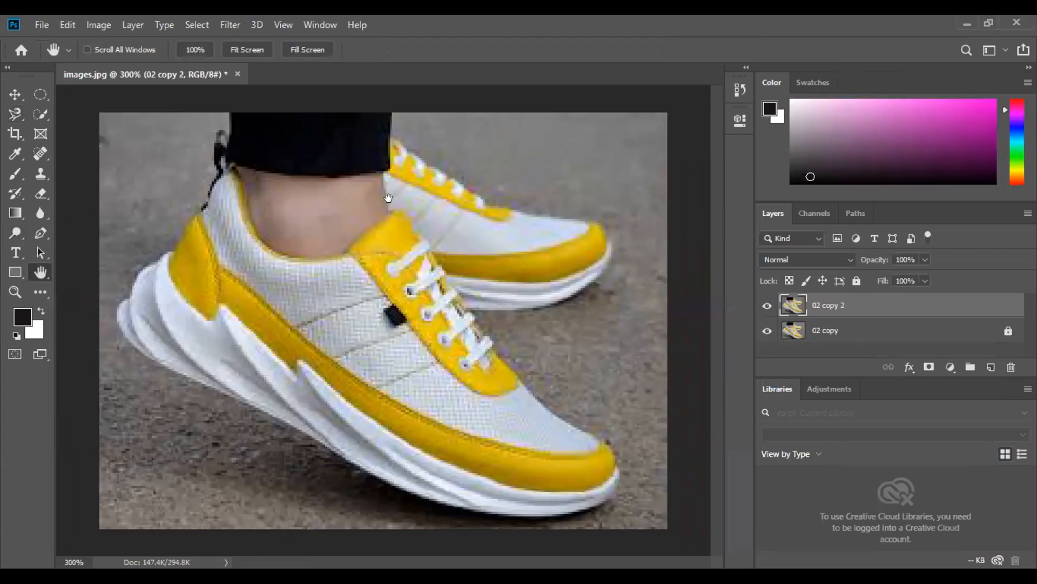
key("ctrl+minus")
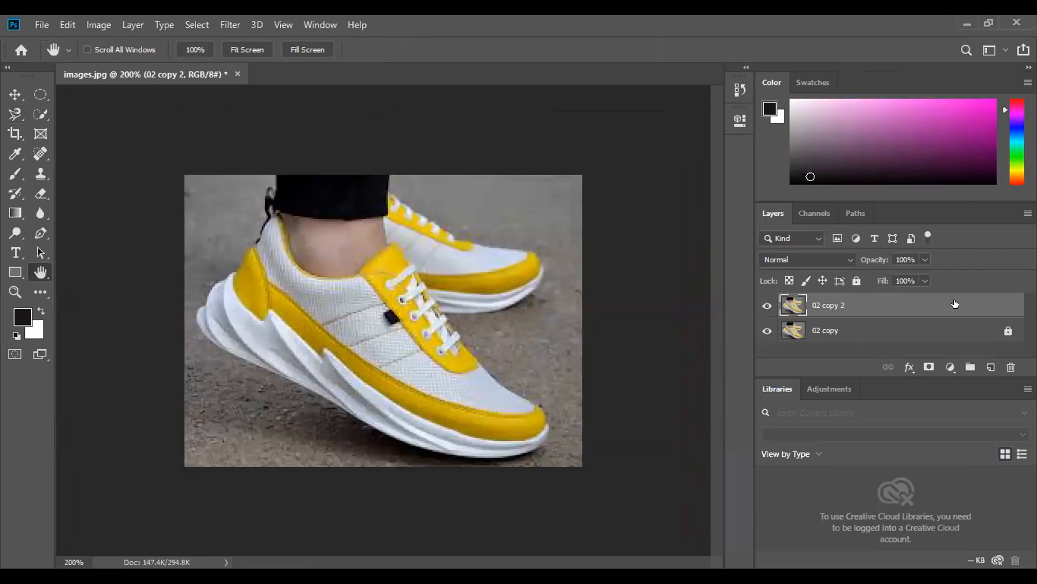
left_click(571, 251, "ctrl")
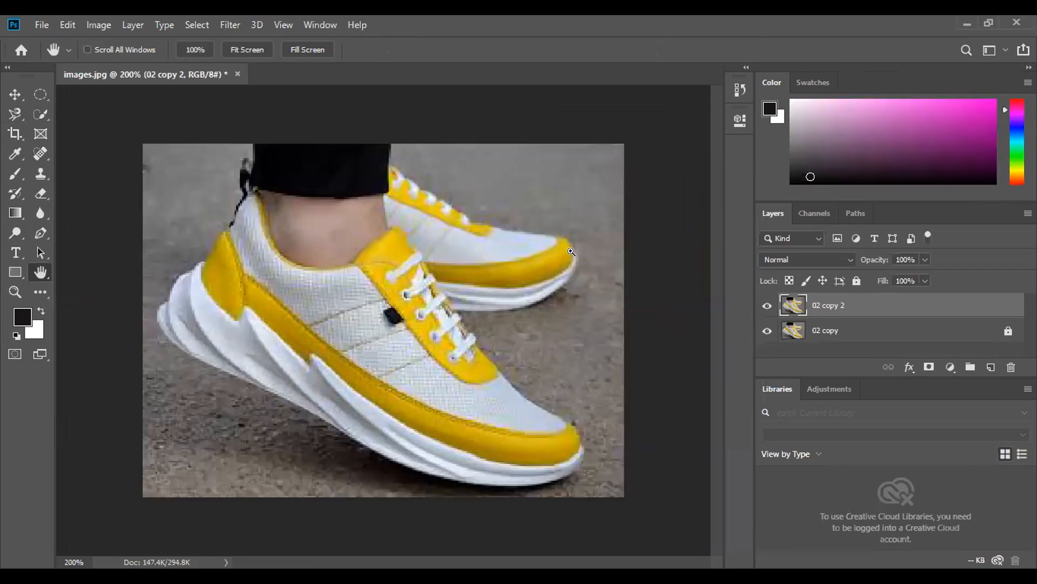
key("ctrl+plus")
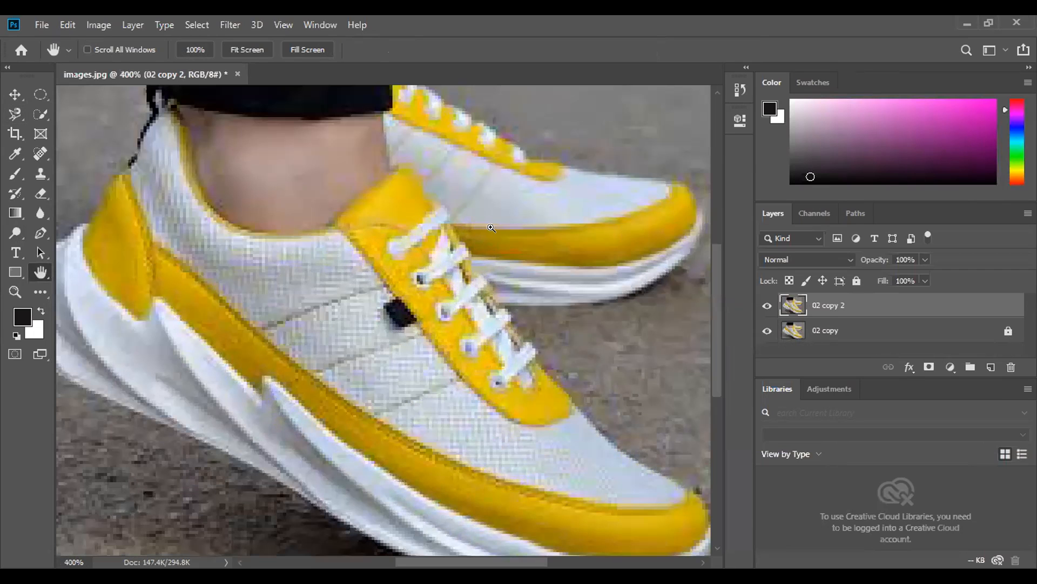
key("ctrl+plus")
key("ctrl+plus")
key("ctrl+plus")
key("ctrl+plus")
key("ctrl+plus")
key("ctrl+plus")
key("ctrl+plus")
key("ctrl+plus")
key("ctrl+plus")
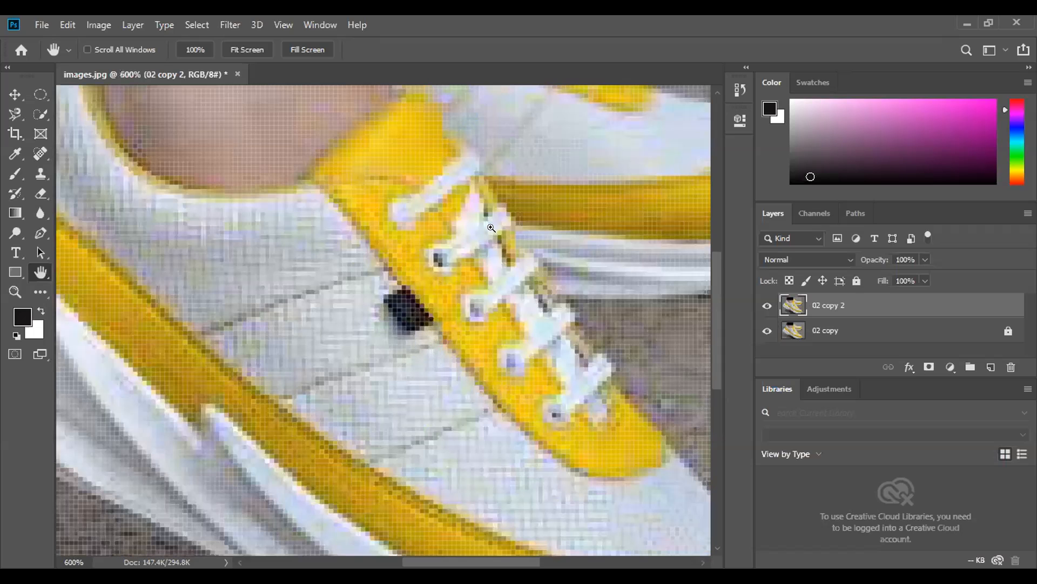
key("ctrl+minus")
key("ctrl+minus")
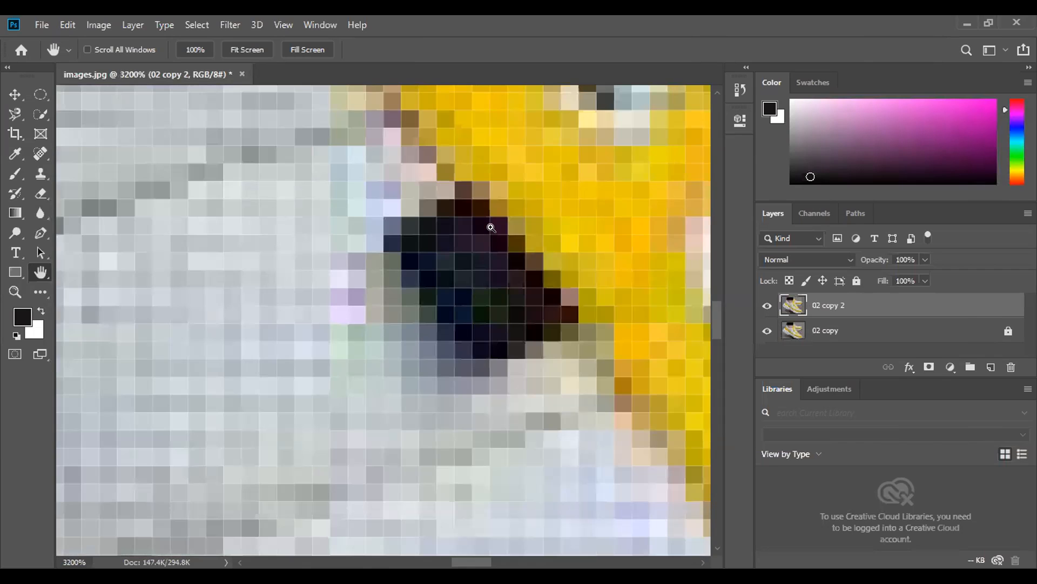
key("ctrl+minus")
key("ctrl+minus")
key("ctrl+minus")
key("ctrl+minus")
key("ctrl+minus")
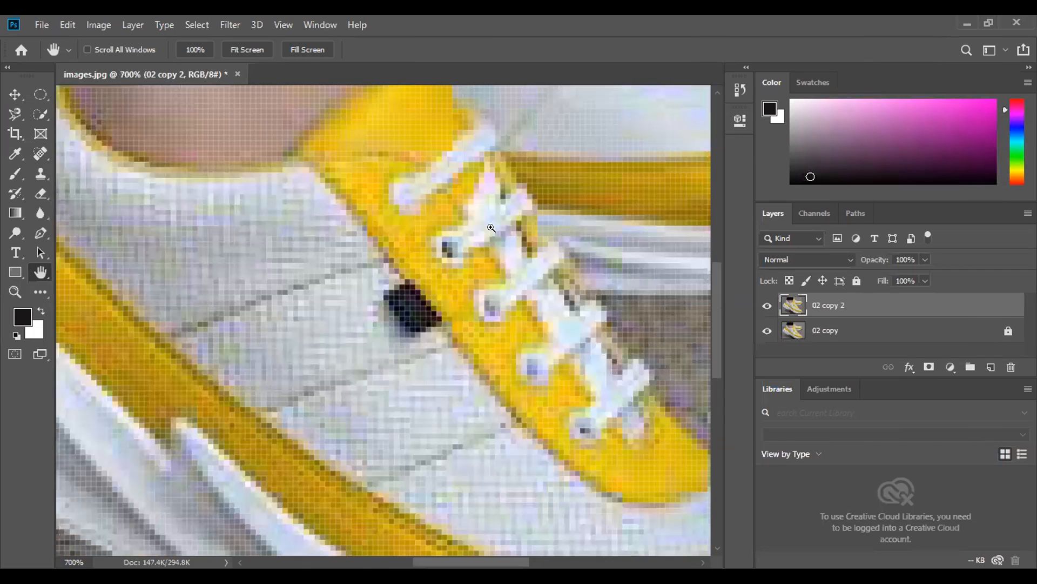
key("ctrl+minus")
key("ctrl+minus")
key("ctrl+minus")
key("ctrl+minus")
key("ctrl+minus")
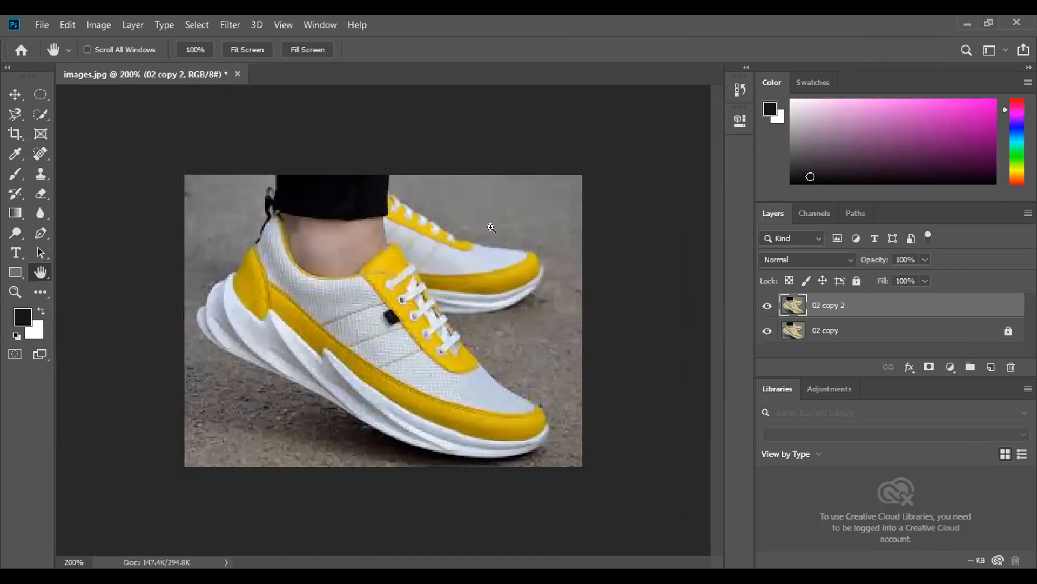
key("ctrl+0")
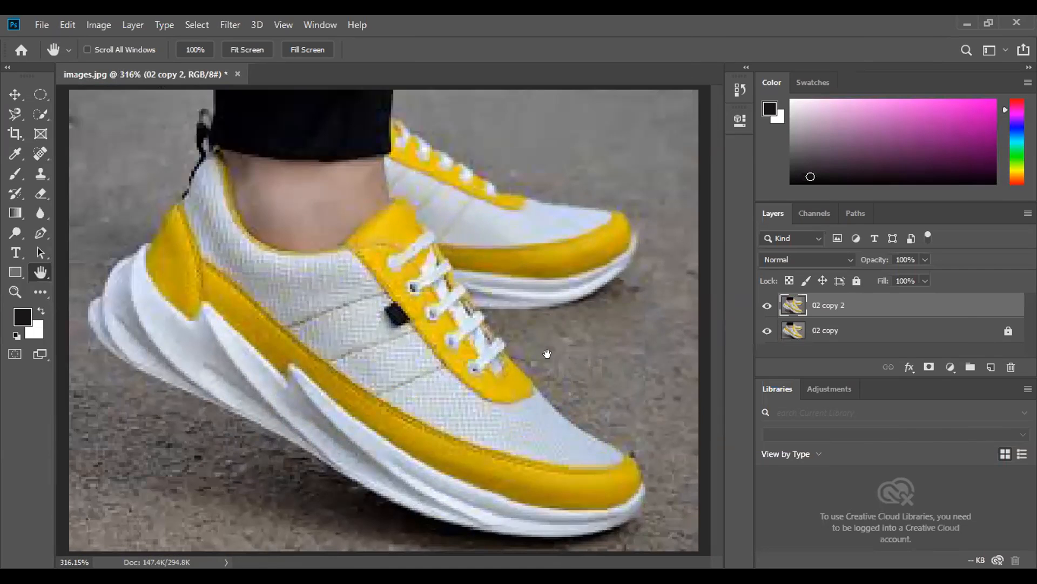
key("ctrl+1")
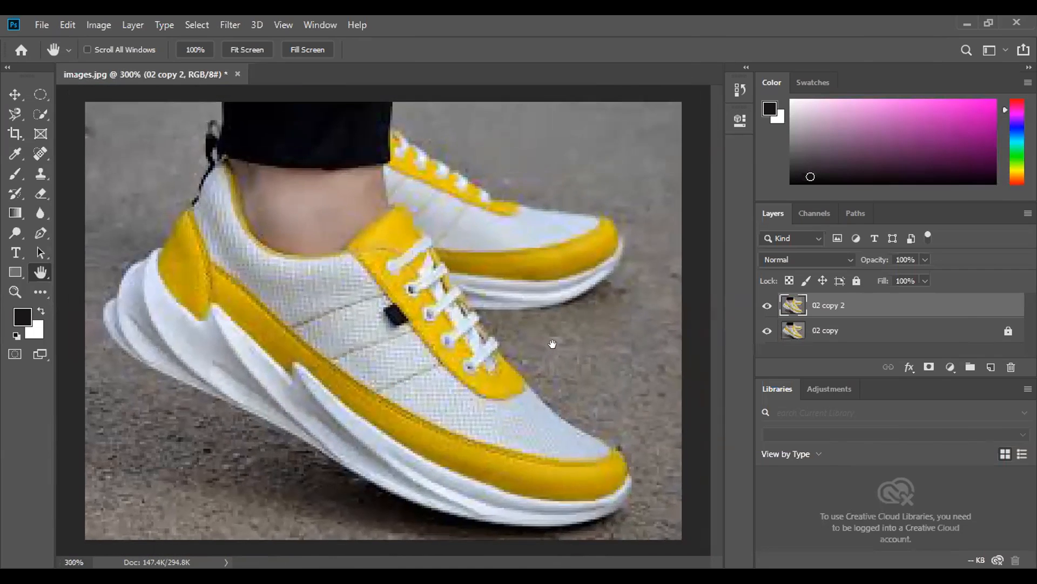
key("ctrl+plus")
key("ctrl+plus")
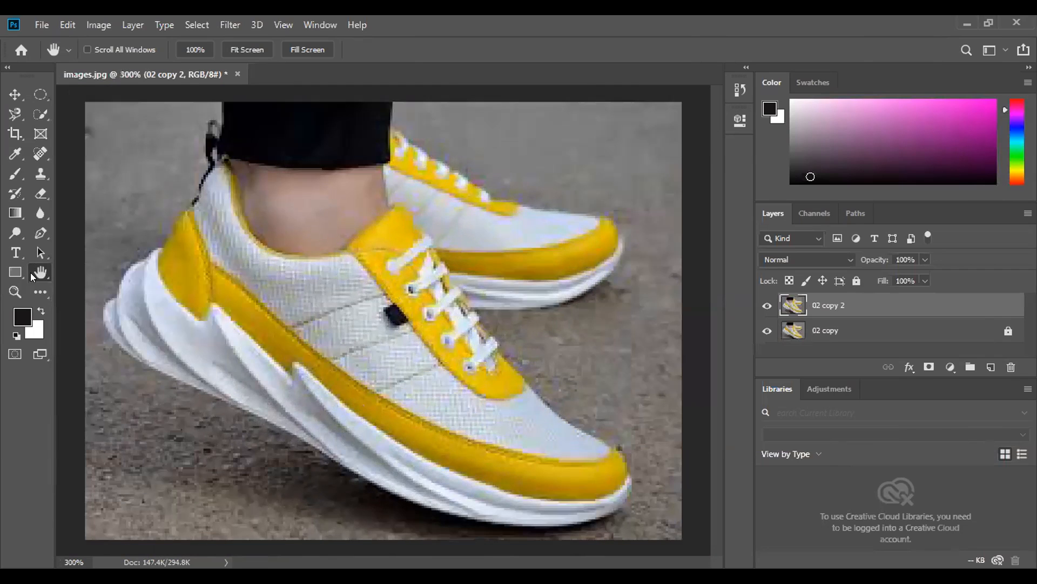
- Examine the front shoe's heel and the rear shoe's laces in close-up at 700%, and fit the image to the window
right_click(33, 277)
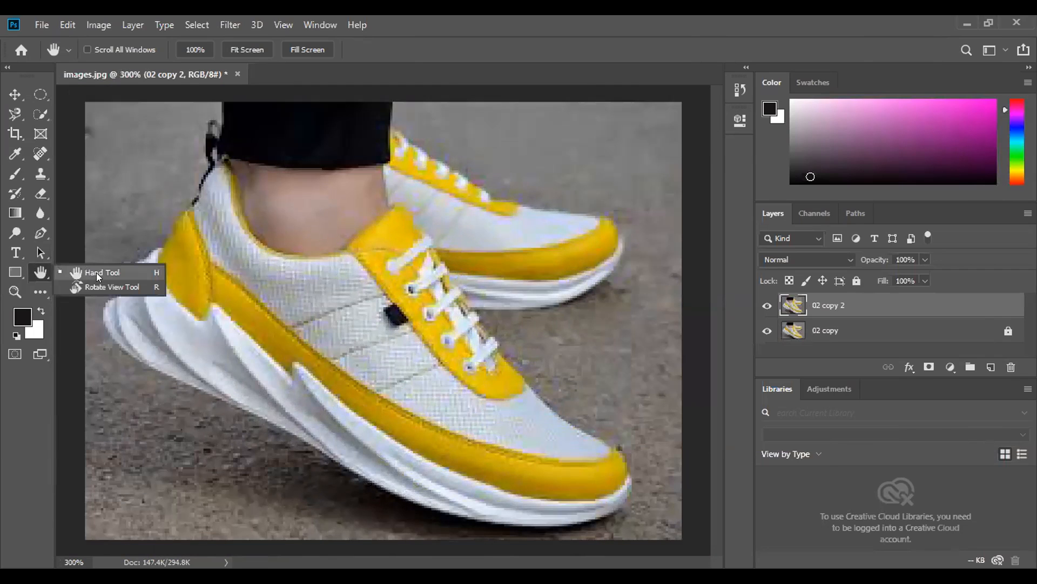
left_click(96, 272)
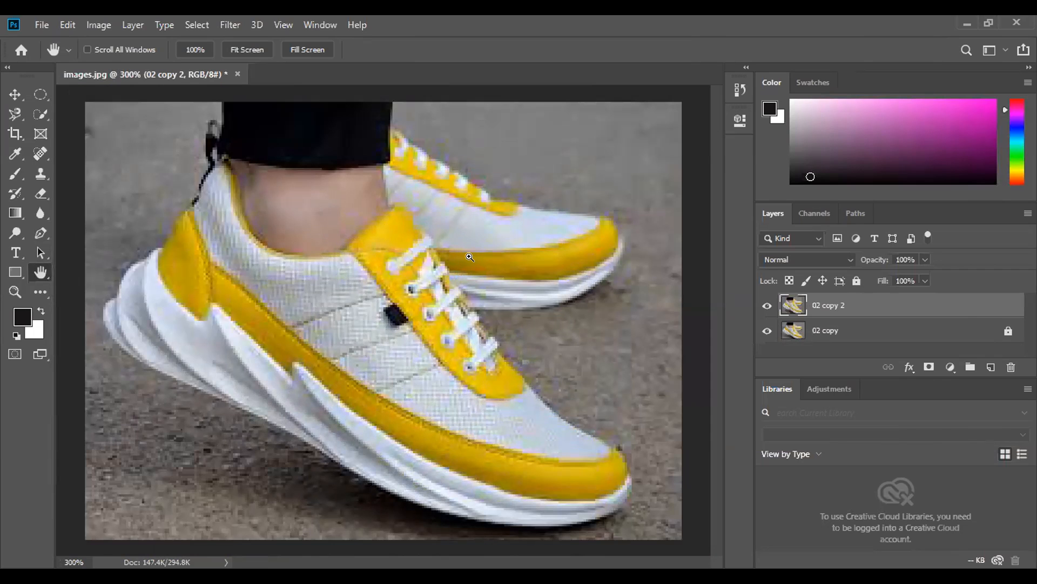
key("ctrl+0")
key("ctrl+plus")
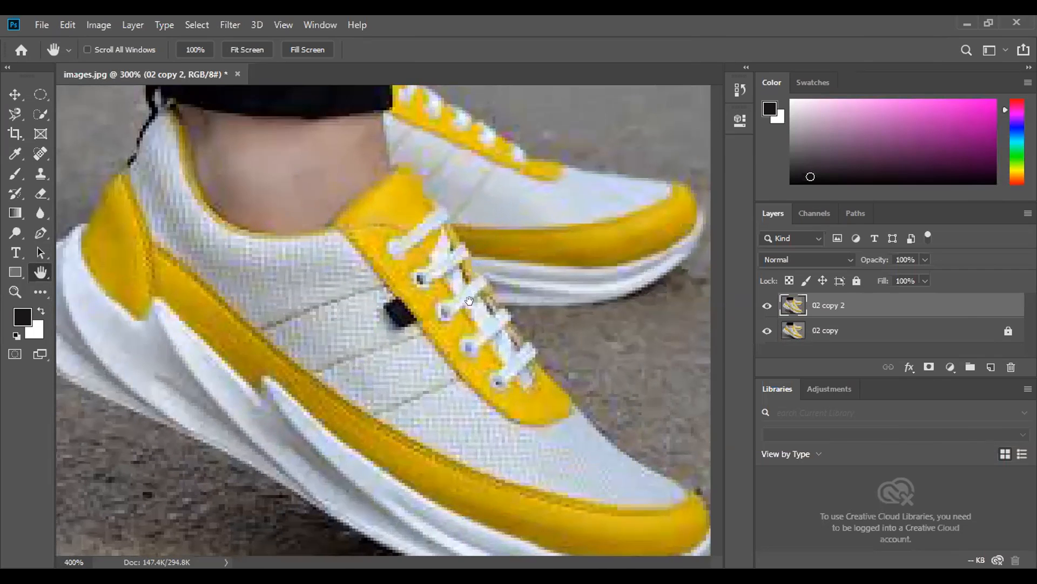
key("ctrl+plus")
left_click_drag(637, 136, 446, 296)
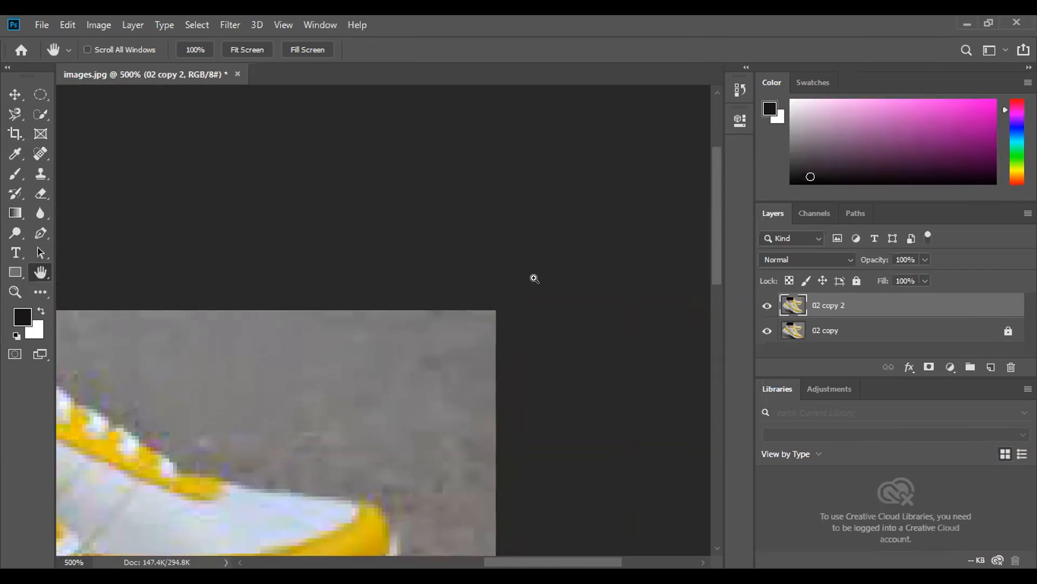
key("ctrl+plus")
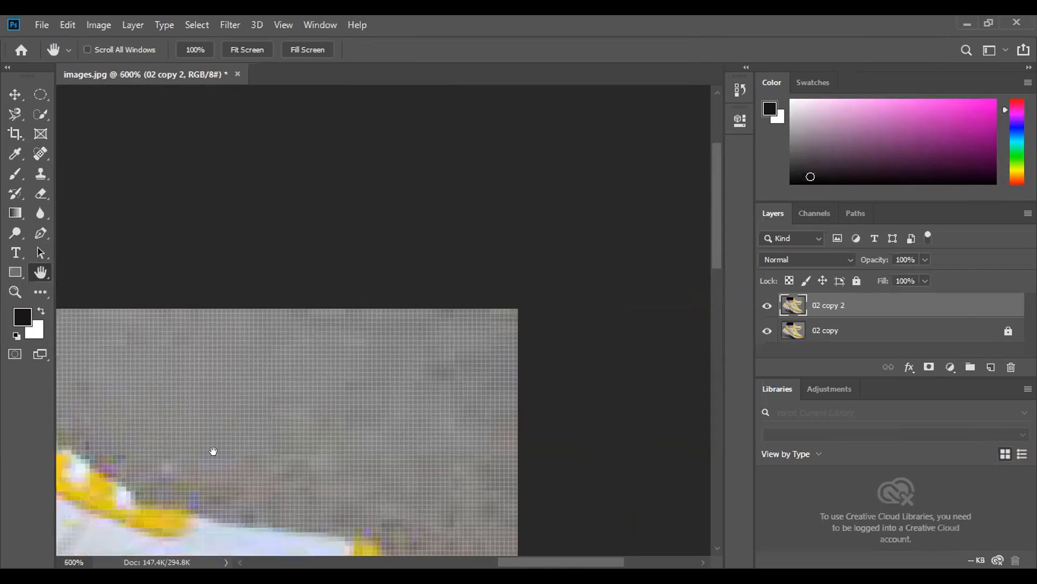
key("ctrl+plus")
left_click_drag(214, 450, 228, 318)
left_click_drag(394, 426, 301, 319)
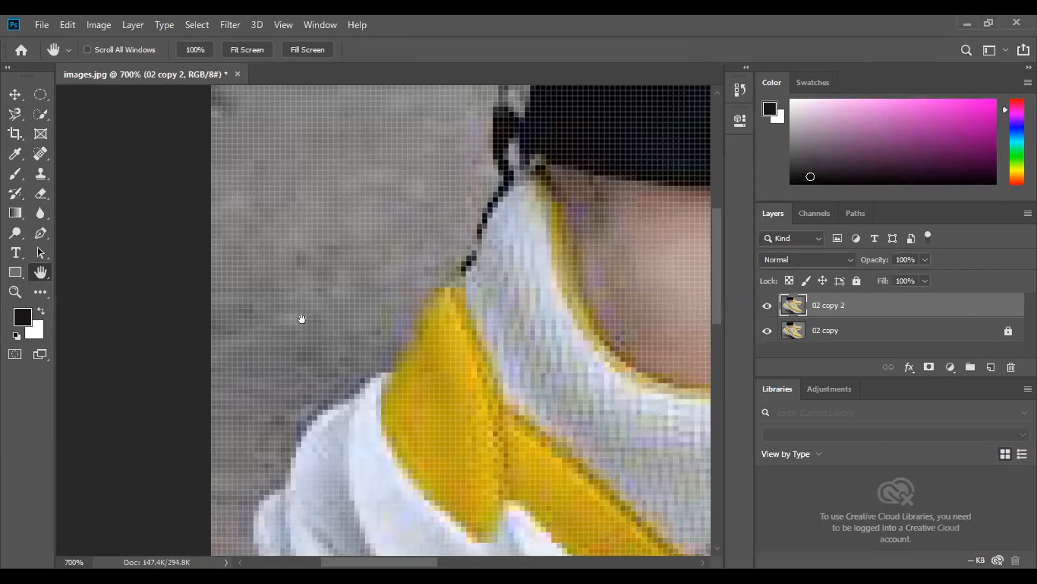
key("ctrl")
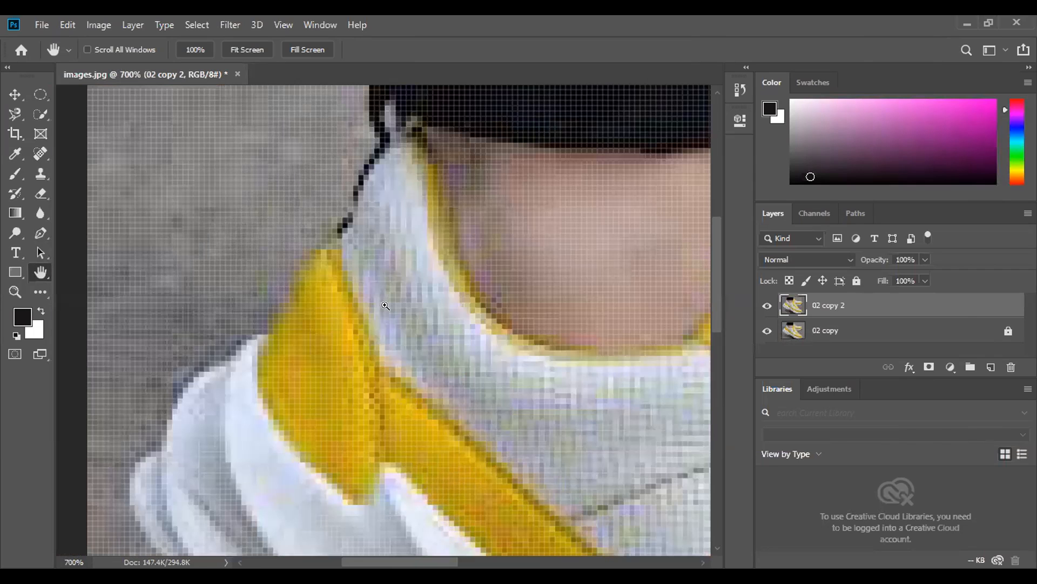
left_click_drag(540, 260, 384, 303)
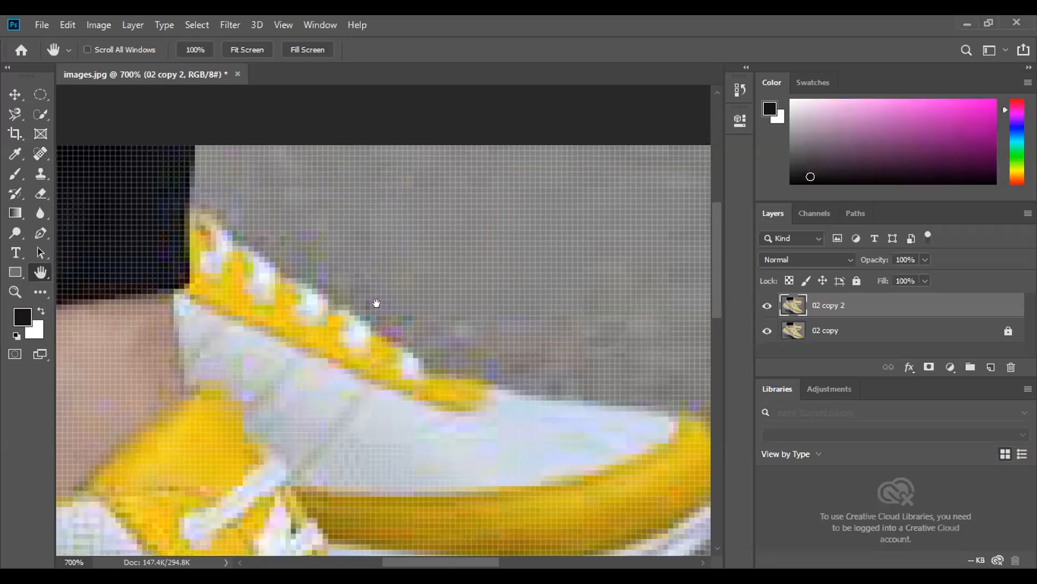
key("ctrl+0")
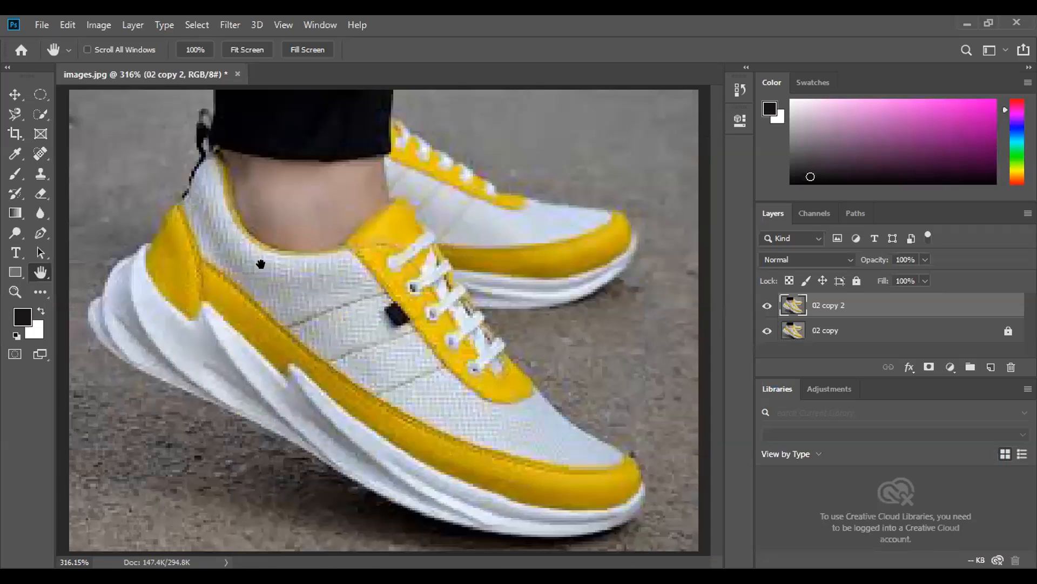
- Try to trace the front shoe's heel edge from the trouser leg down to the sole with the Magnetic Lasso
left_click(16, 115)
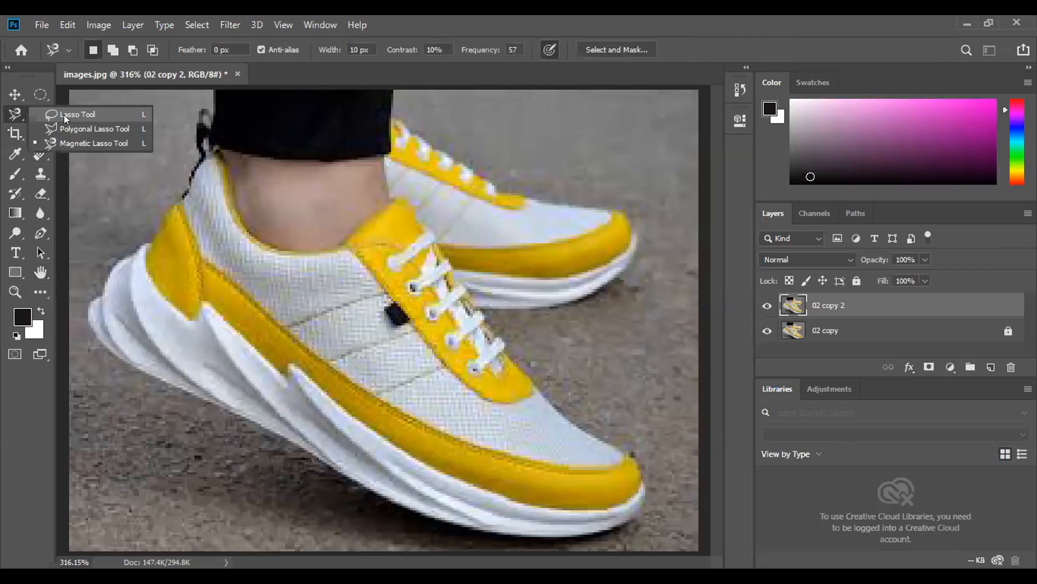
left_click(64, 114)
left_click(17, 115)
left_click(53, 140)
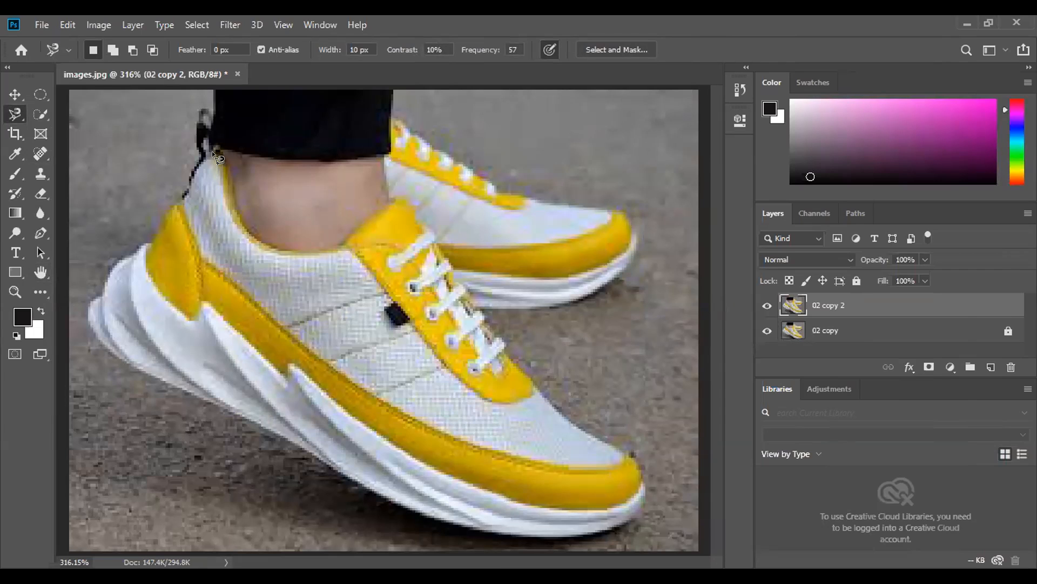
left_click_drag(187, 175, 142, 247)
left_click_drag(172, 211, 102, 291)
left_click(92, 300)
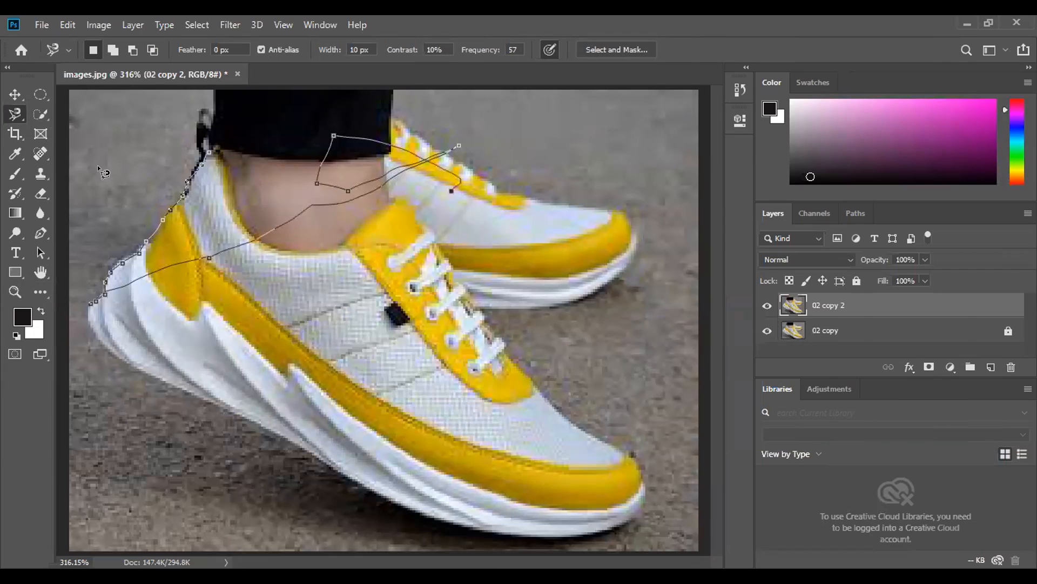
- Remove the stray anchor points across the ankle and beside the heel, and try to continue the trace along the sole
key("BackSpace")
key("BackSpace")
key("BackSpace")
key("BackSpace")
key("BackSpace")
key("BackSpace")
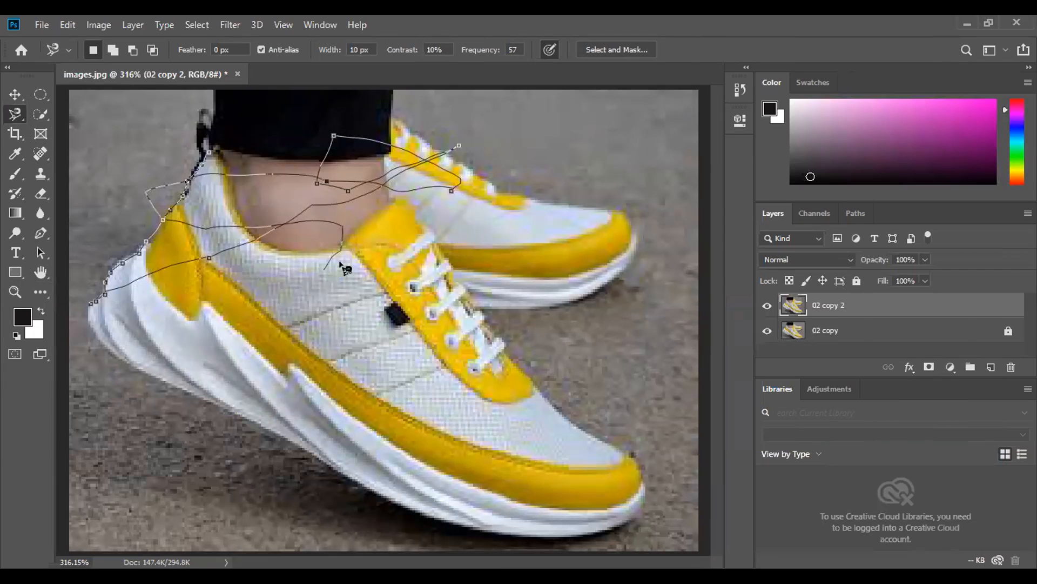
key("BackSpace")
key("BackSpace")
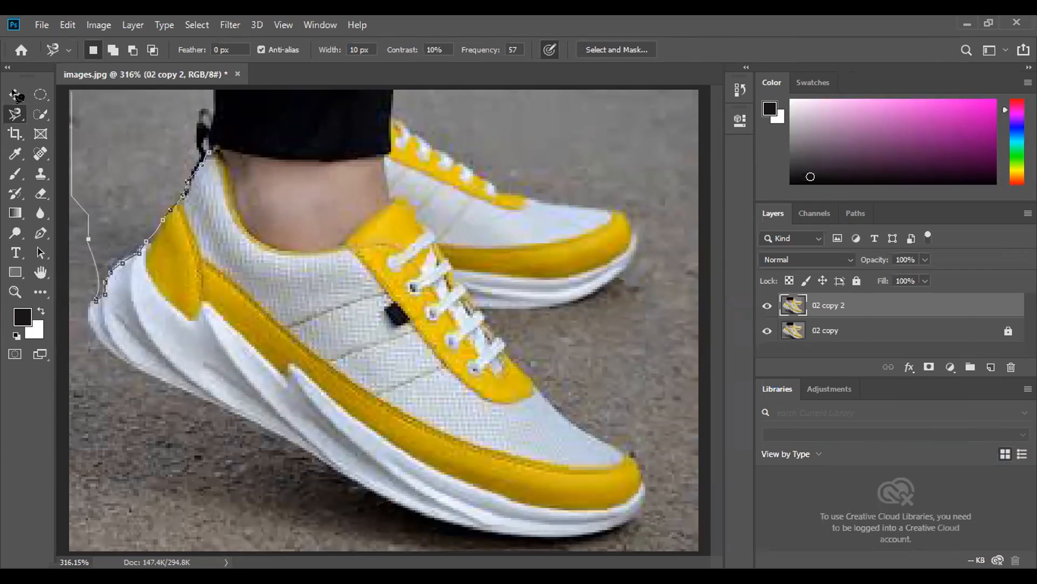
key("BackSpace")
key("BackSpace")
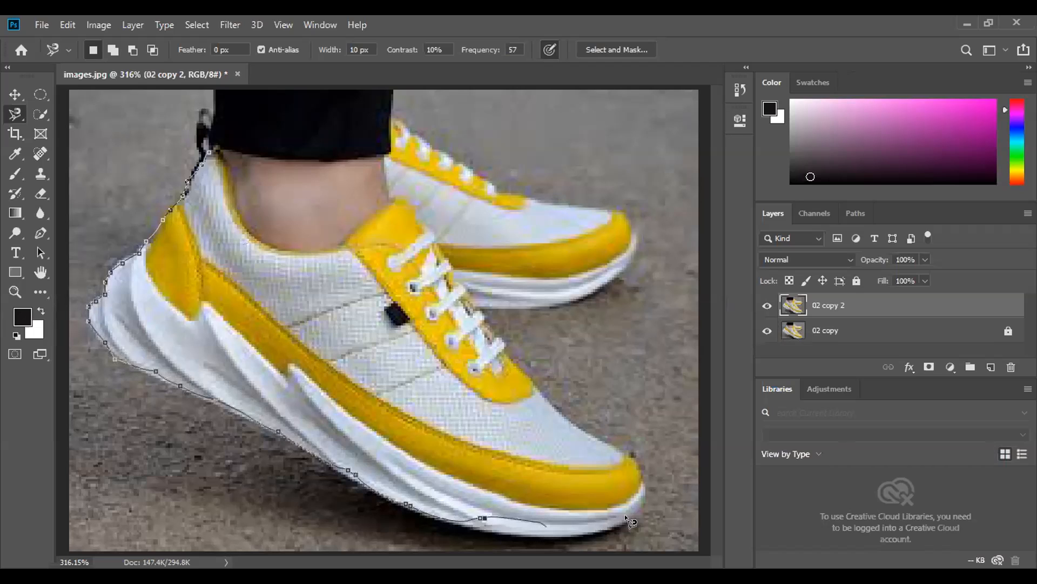
- Delete the Magnetic Lasso anchor points back from the sole towards the heel and abandon the trace
key("BackSpace")
key("BackSpace")
key("BackSpace")
key("BackSpace")
key("BackSpace")
key("BackSpace")
key("BackSpace")
key("BackSpace")
key("BackSpace")
key("BackSpace")
key("BackSpace")
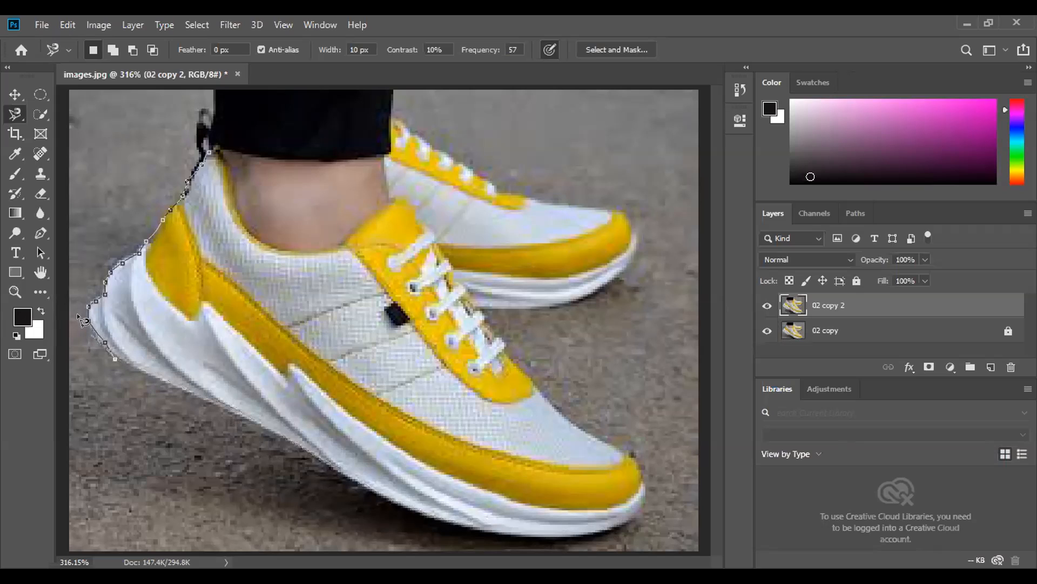
key("BackSpace")
key("BackSpace")
key("BackSpace")
key("BackSpace")
key("BackSpace")
key("BackSpace")
key("BackSpace")
key("BackSpace")
key("BackSpace")
key("BackSpace")
left_click(14, 94)
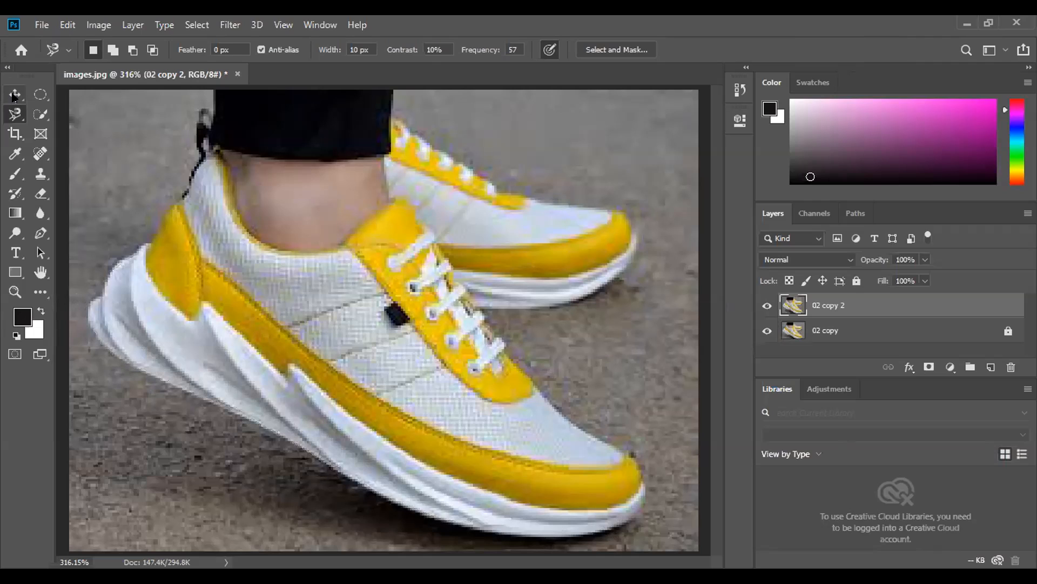
- Try to trace the front shoe's heel edge with the Pen tool and delete the unfinished path
left_click(40, 232)
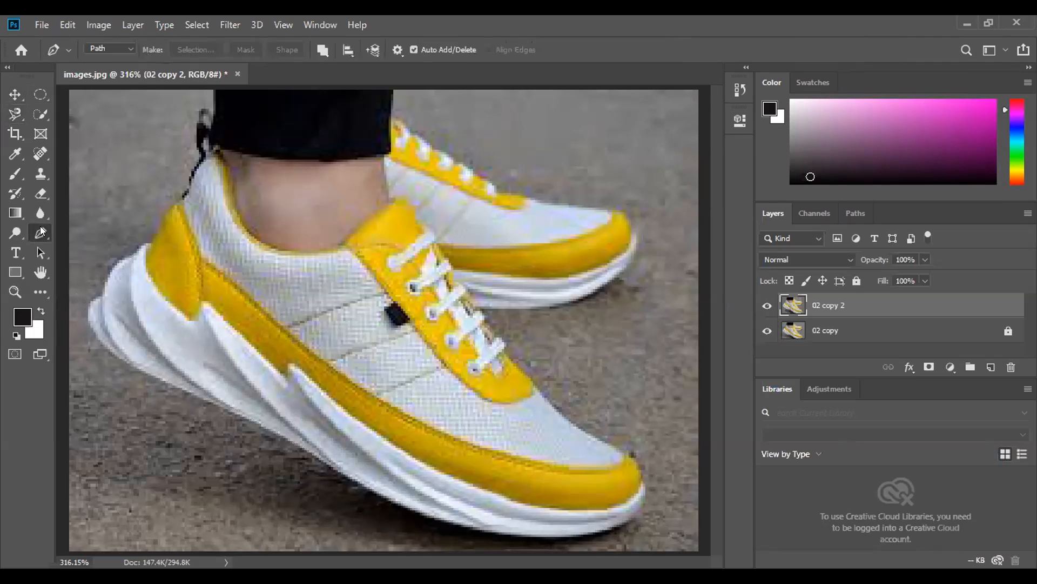
right_click(41, 231)
left_click(75, 233)
key("ctrl+minus")
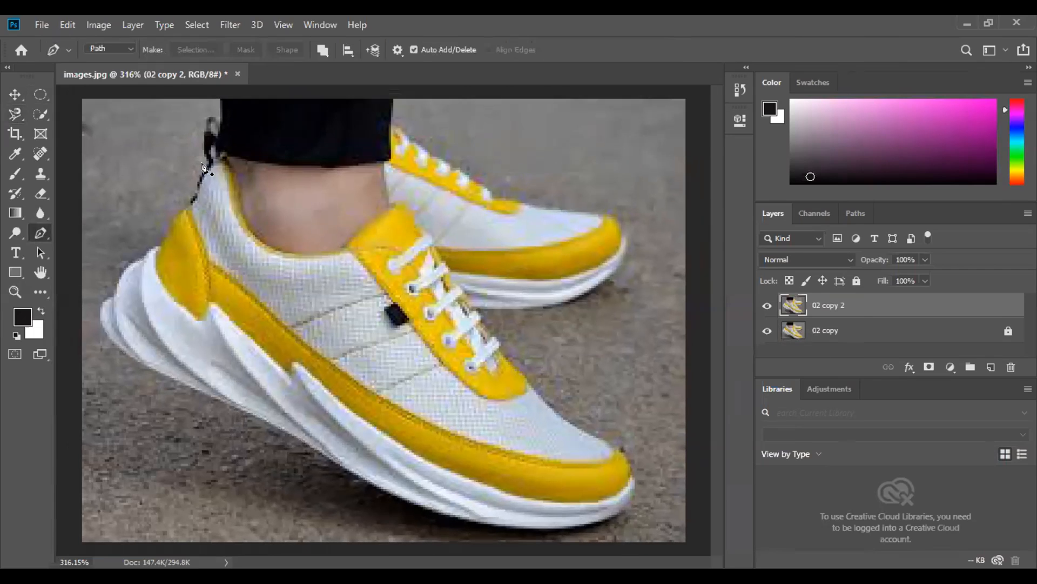
left_click(196, 202)
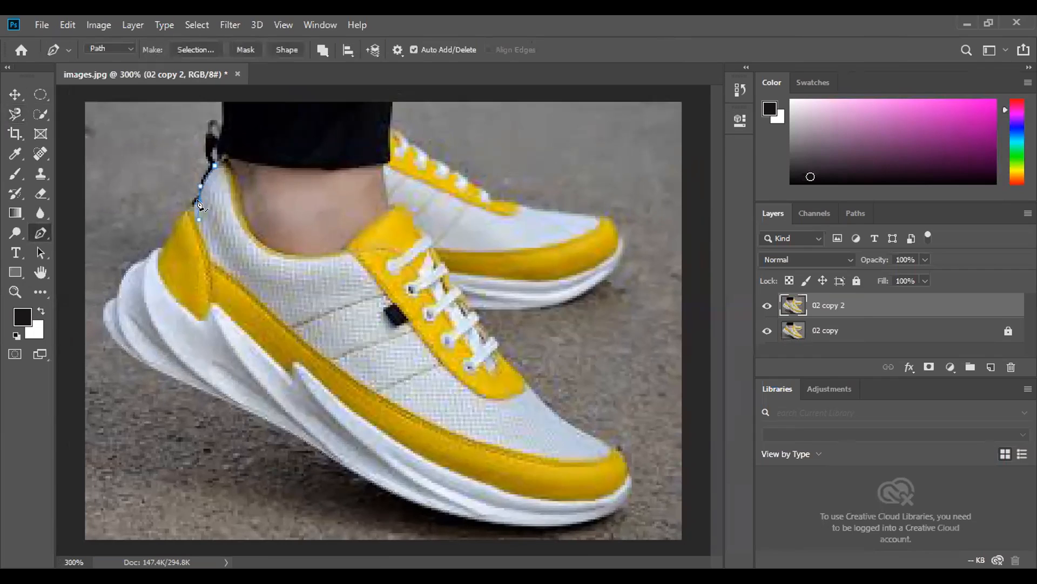
left_click(198, 203)
left_click_drag(164, 246, 159, 279)
left_click_drag(144, 255, 140, 270)
key("Delete")
key("Delete")
- Try shifting the 02 copy 2 layer off the 02 copy layer with the Move tool
left_click(15, 95)
left_click_drag(424, 213, 442, 268)
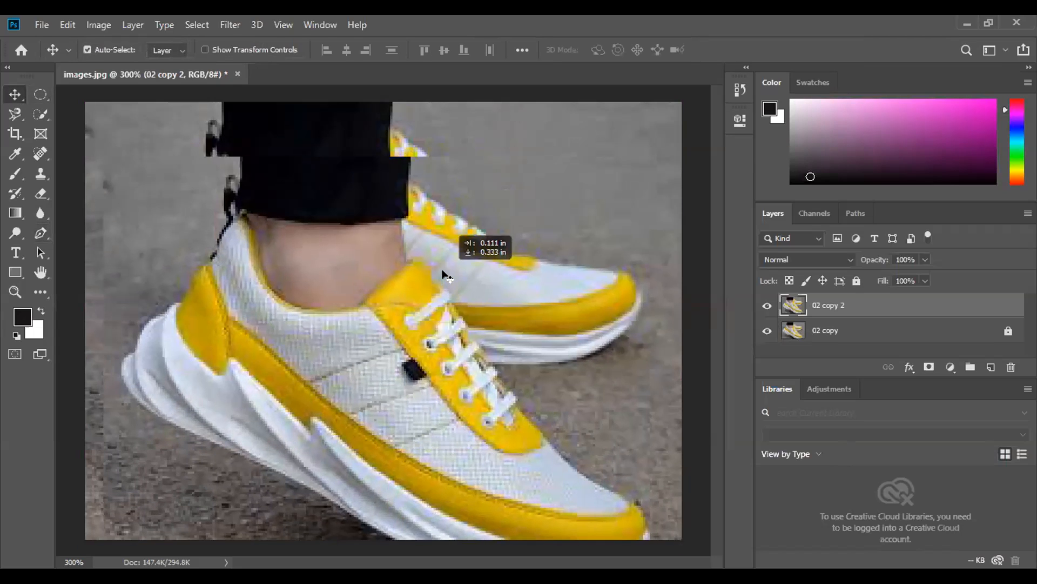
left_click_drag(343, 248, 384, 307)
left_click_drag(404, 345, 372, 270)
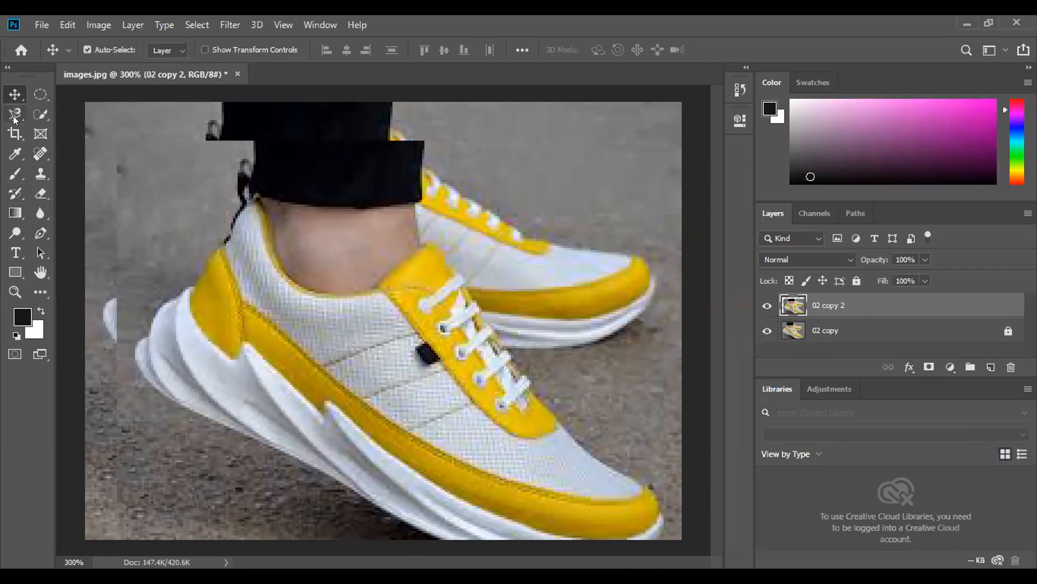
- Hide the 02 copy layer and move the 02 copy 2 layer back so it fills the canvas
left_click(767, 330)
left_click_drag(478, 268, 446, 228)
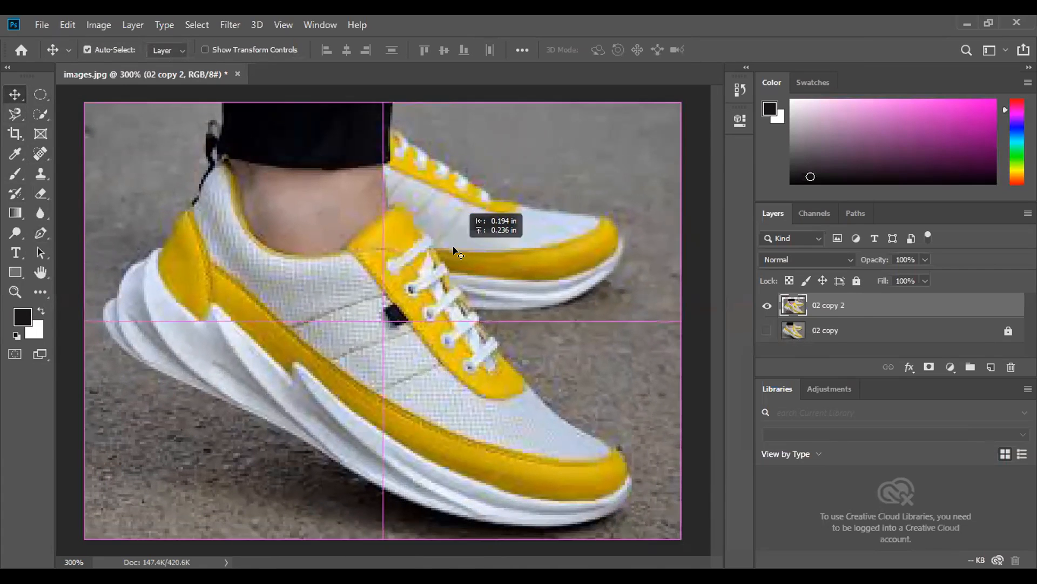
- Trace with the Magnetic Lasso from the trouser leg around the rear shoe, the front shoe's toe and the front part of its sole
left_click(40, 117)
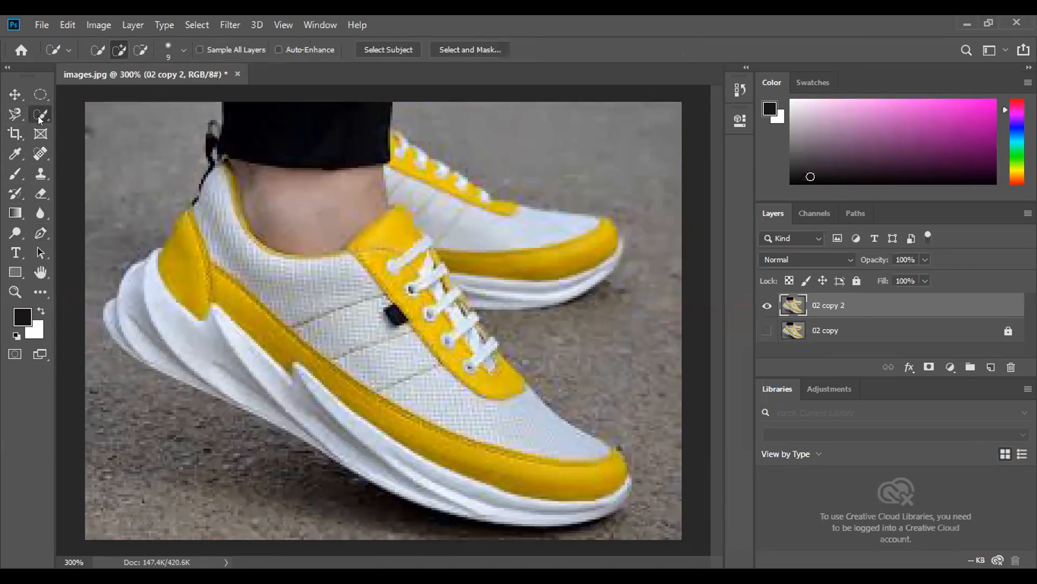
left_click(15, 114)
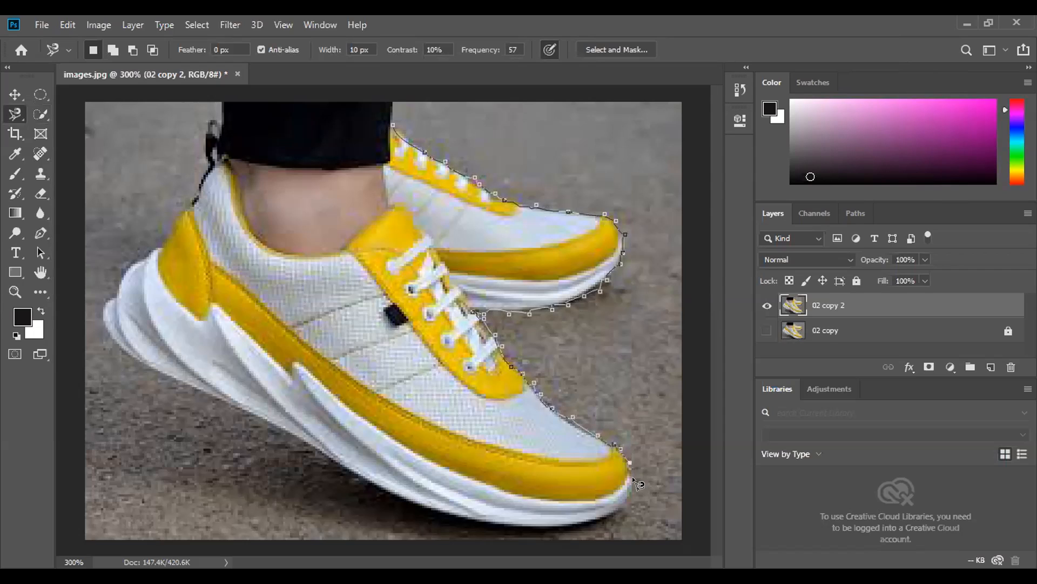
left_click(623, 506)
left_click(598, 523)
left_click(550, 531)
left_click(504, 528)
left_click(447, 517)
left_click(398, 501)
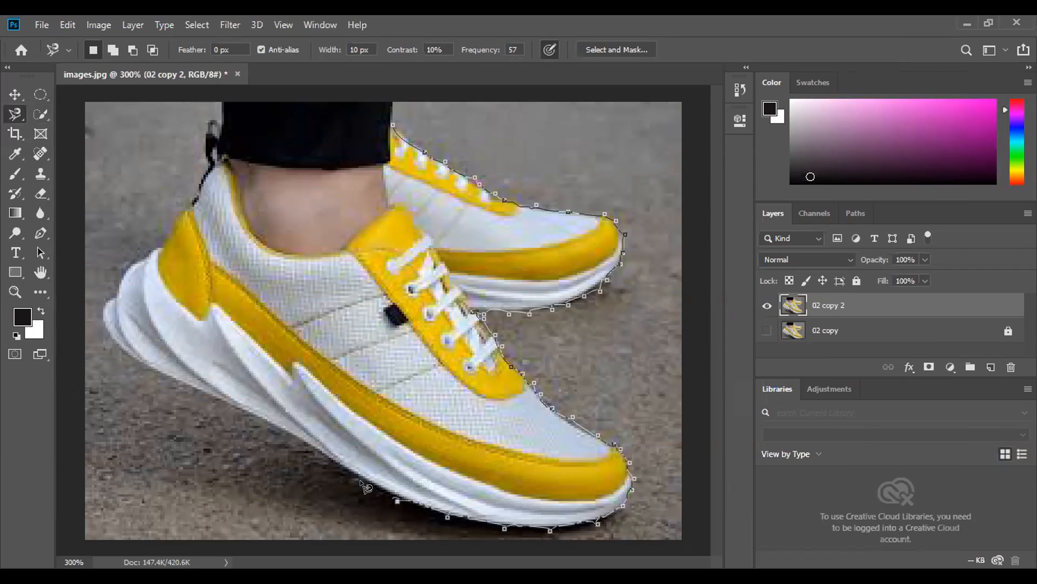
- Continue the Magnetic Lasso trace along the sole, up the heel and around the trouser leg, and close the selection at its starting point
left_click(364, 482)
left_click(275, 422)
left_click(227, 405)
left_click(180, 384)
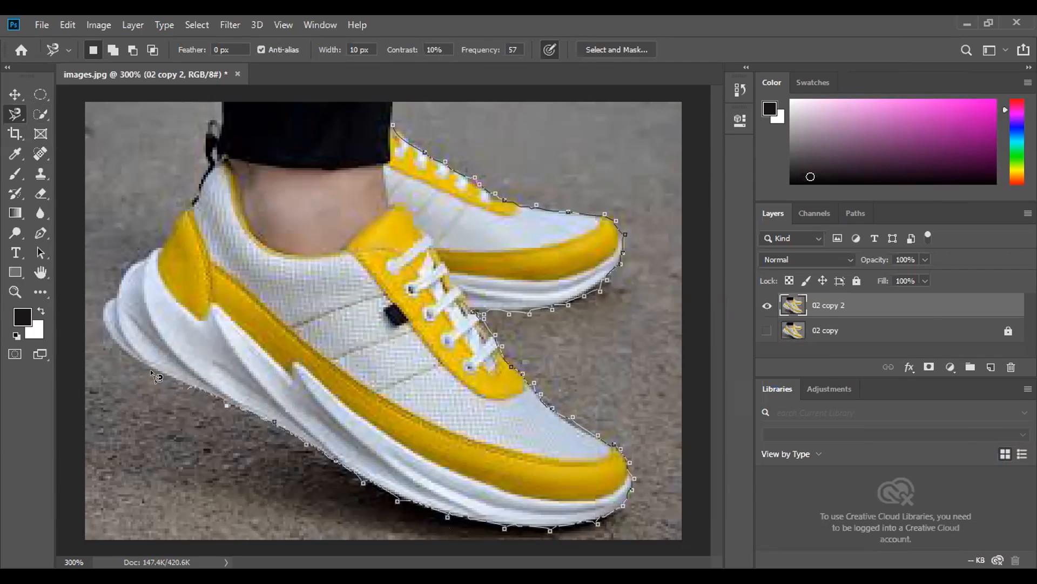
left_click(129, 356)
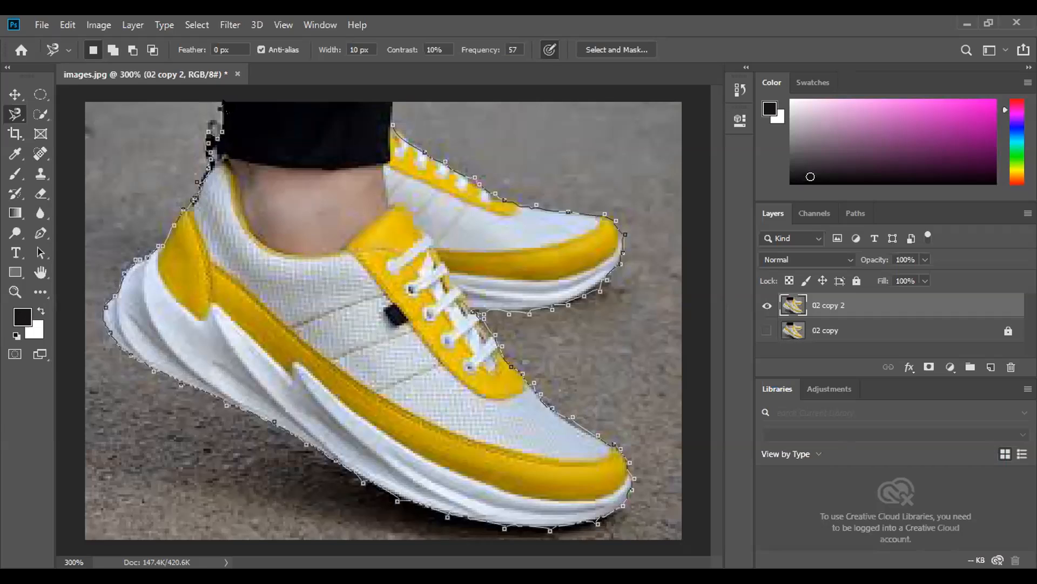
left_click(393, 123)
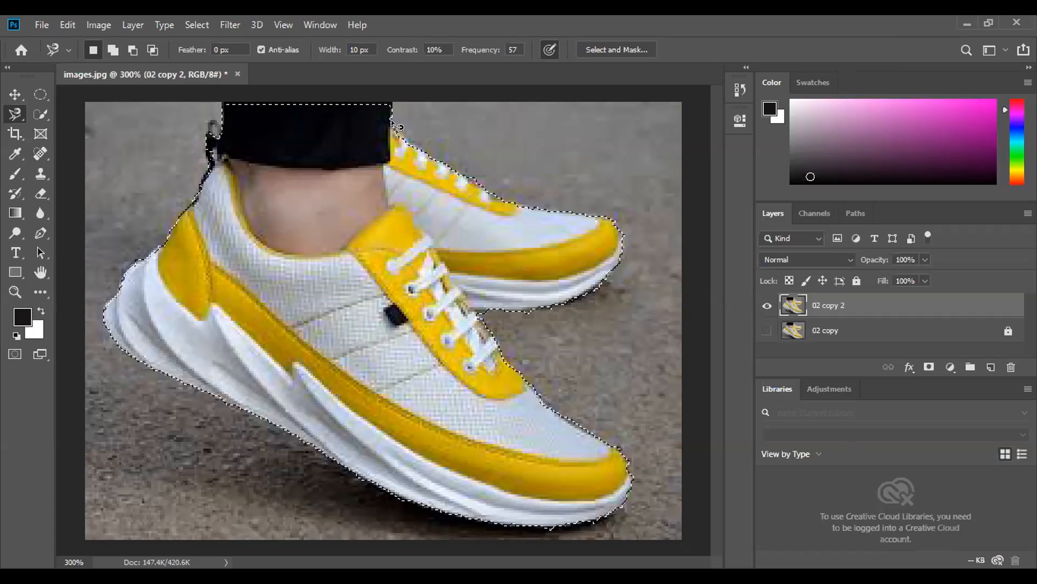
- Create a 550 x 370 px white RGB document at 300 pixels/inch and move the selected shoes from images.jpg into it
left_click(14, 94)
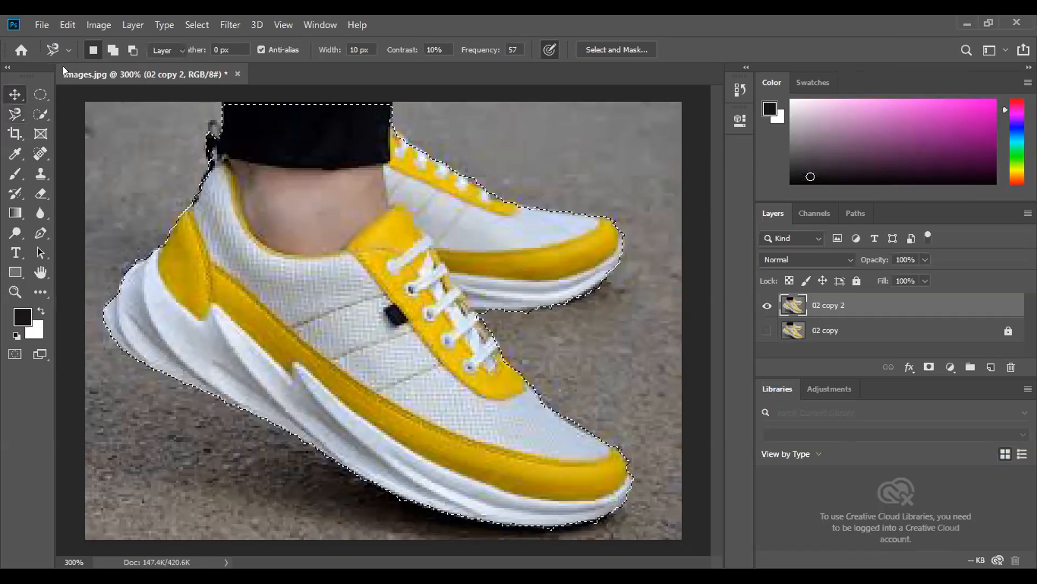
left_click(41, 25)
left_click(233, 177)
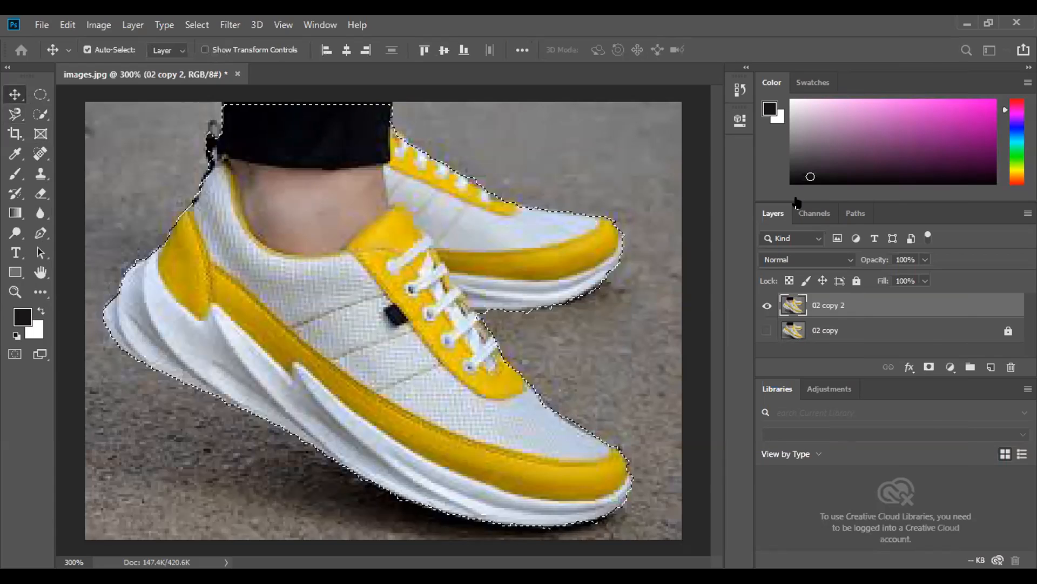
key("ctrl+n")
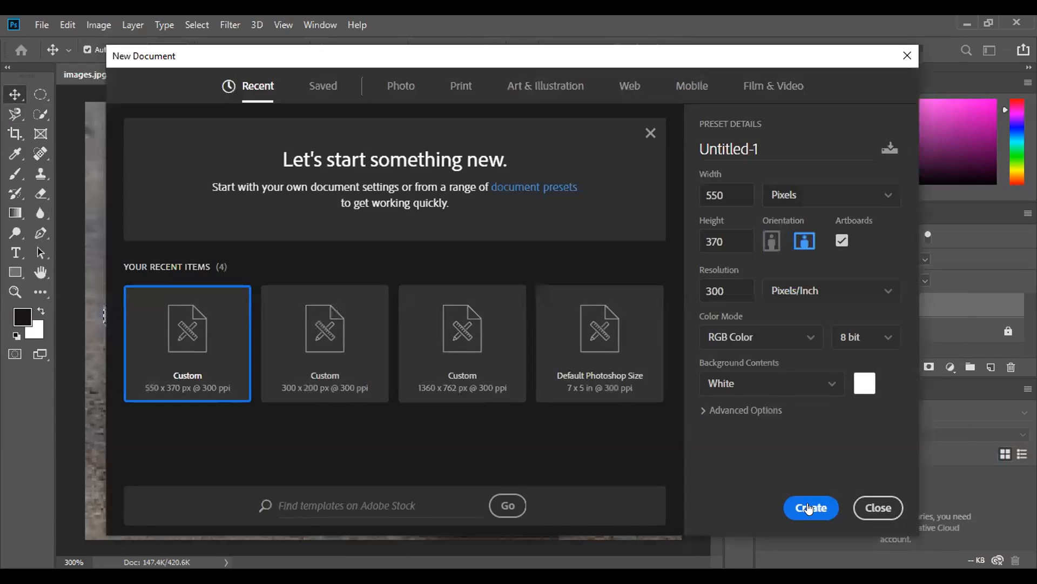
left_click(810, 509)
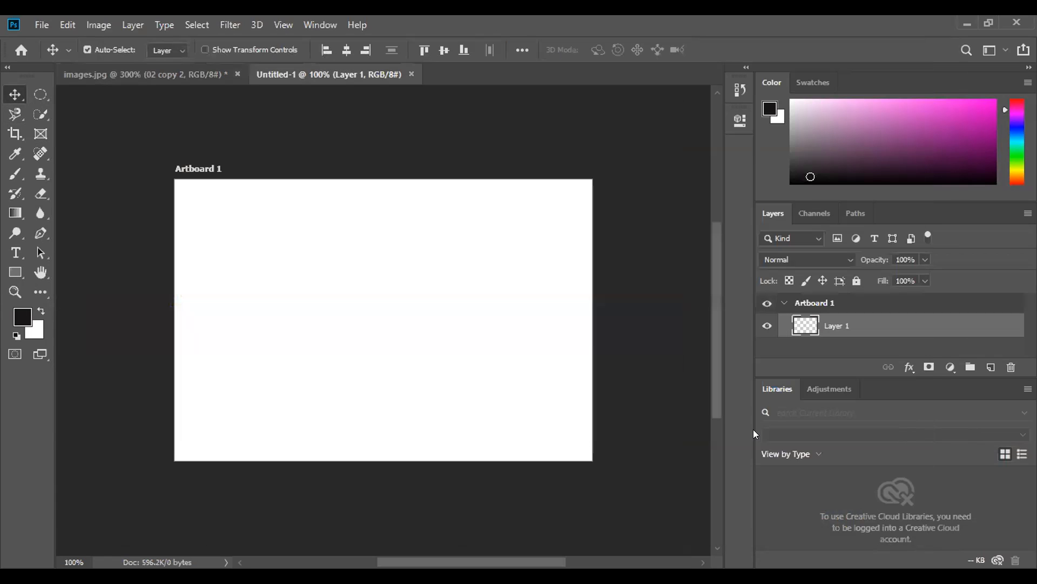
left_click(160, 72)
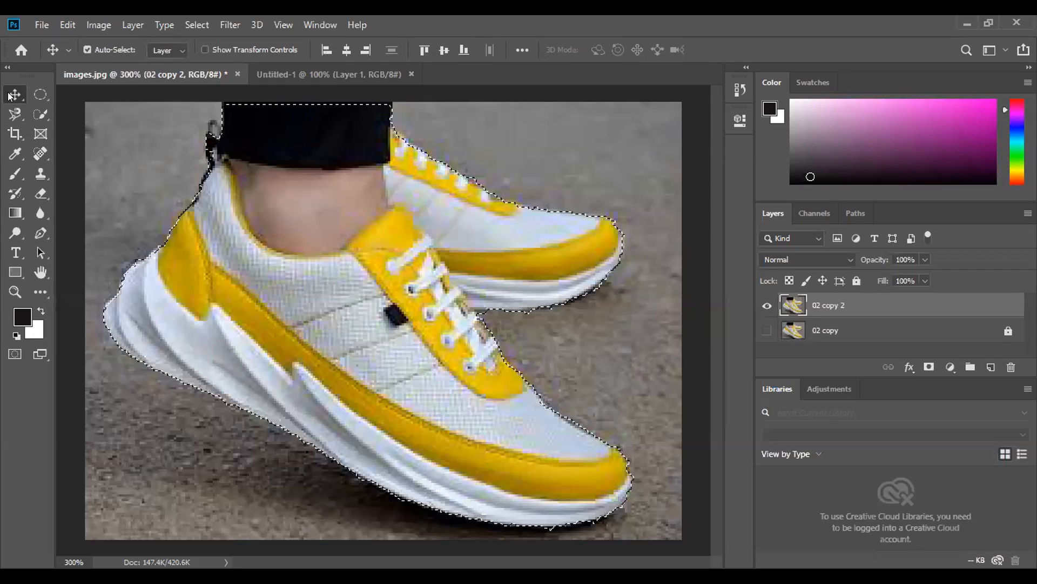
left_click_drag(348, 105, 354, 295)
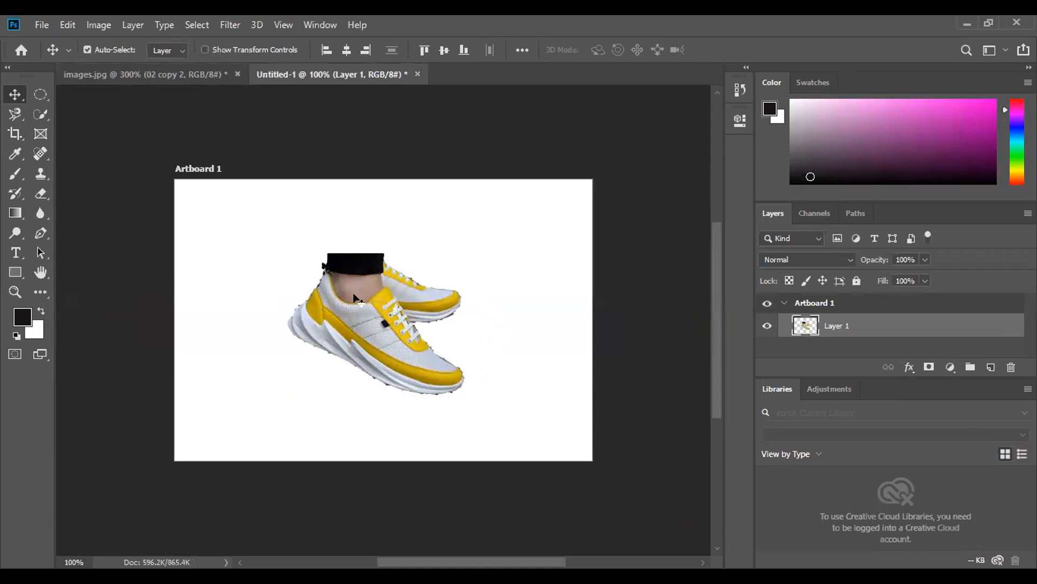
- Scale the shoes to 158.33% with Free Transform and position them around the middle of the artboard
key("ctrl")
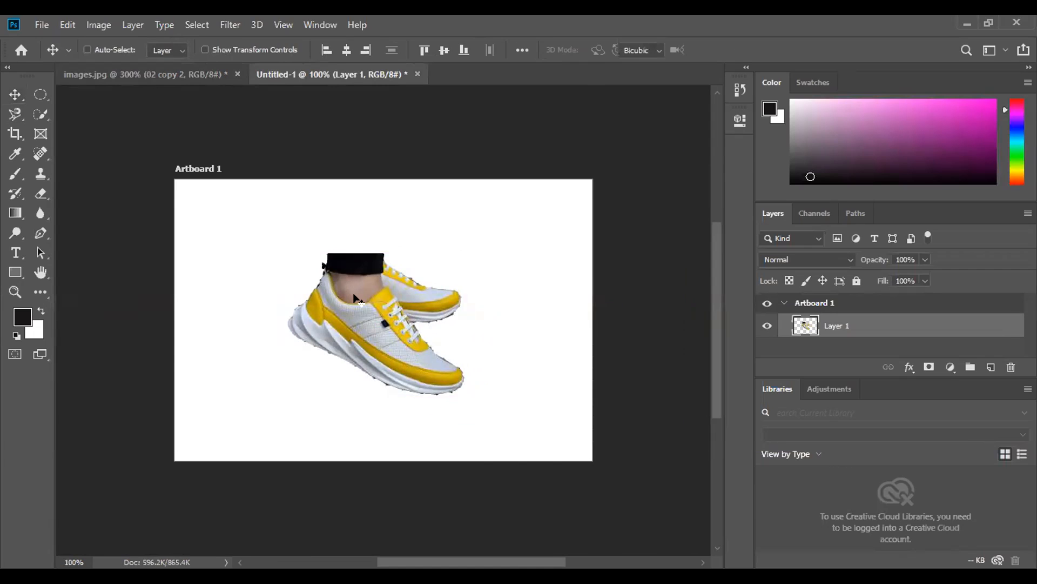
key("ctrl+t")
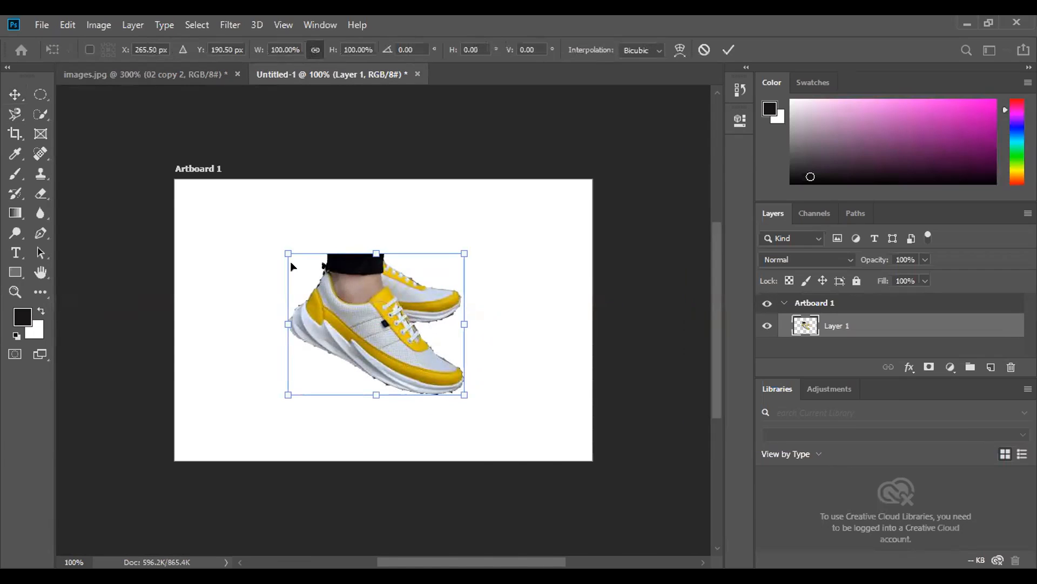
left_click_drag(290, 261, 213, 195)
left_click_drag(388, 332, 412, 363)
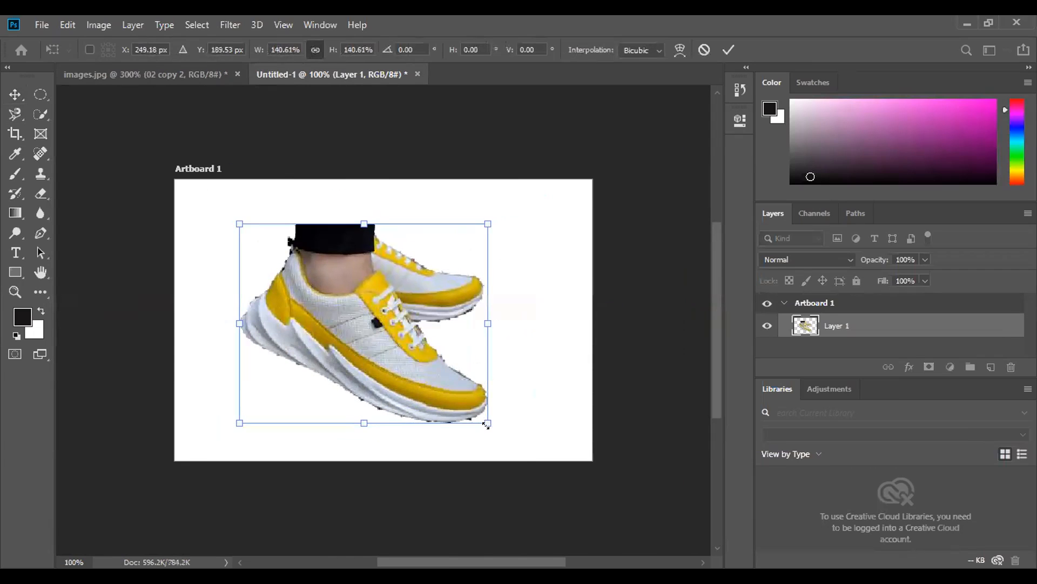
left_click_drag(490, 423, 526, 448)
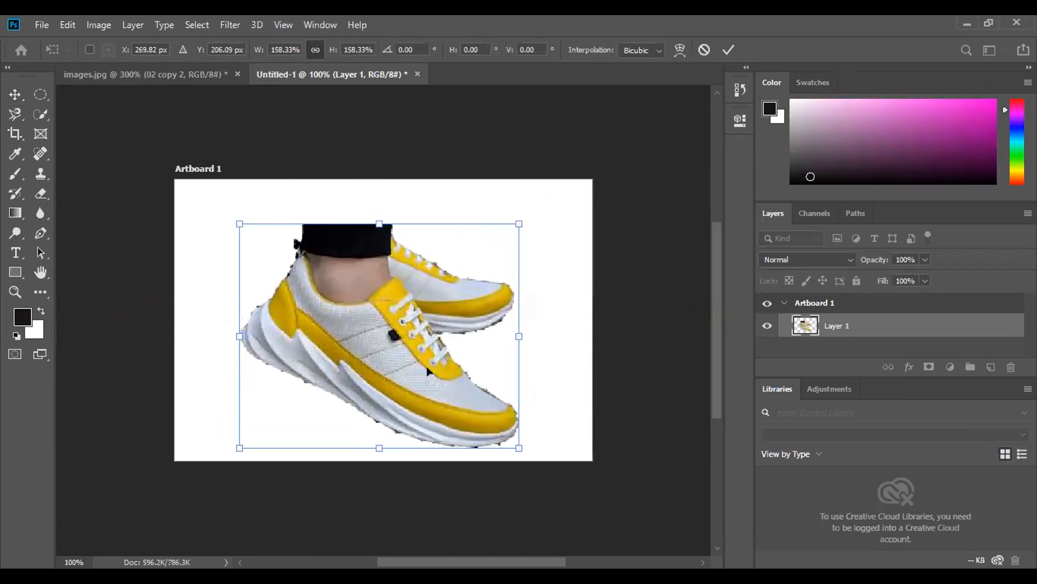
left_click_drag(426, 366, 427, 350)
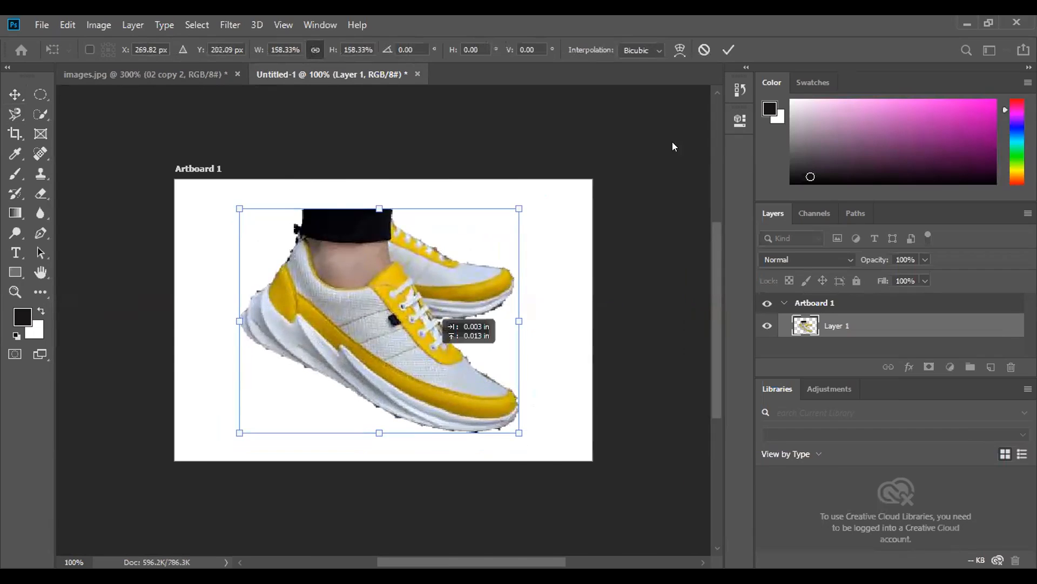
left_click(728, 50)
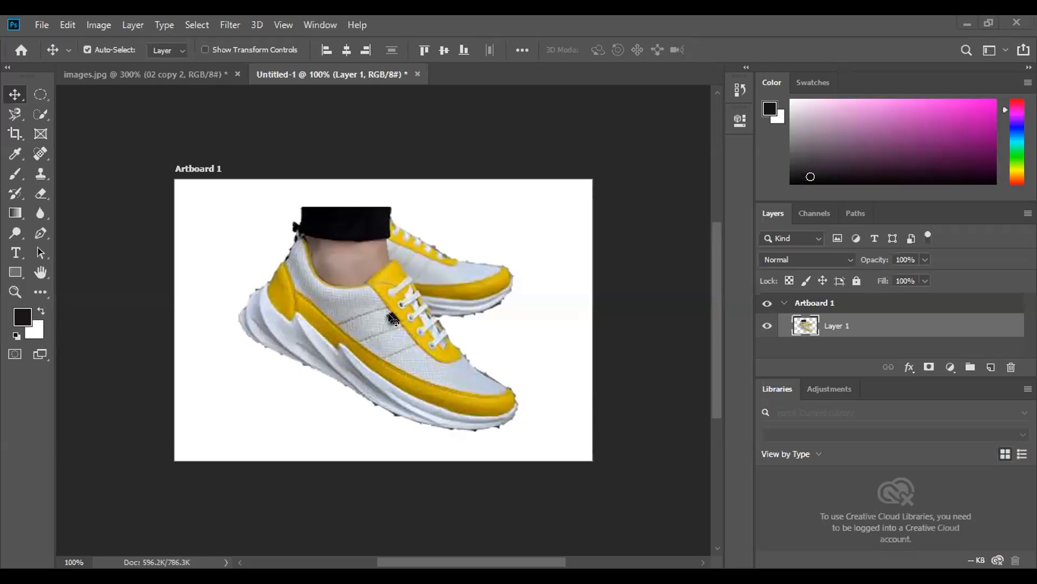
mouse_move(378, 312)
left_mouse_down()
mouse_move(377, 294)
mouse_move(377, 304)
left_mouse_up()
- Return to images.jpg, deselect the shoes and activate the Pen tool
left_click(176, 80)
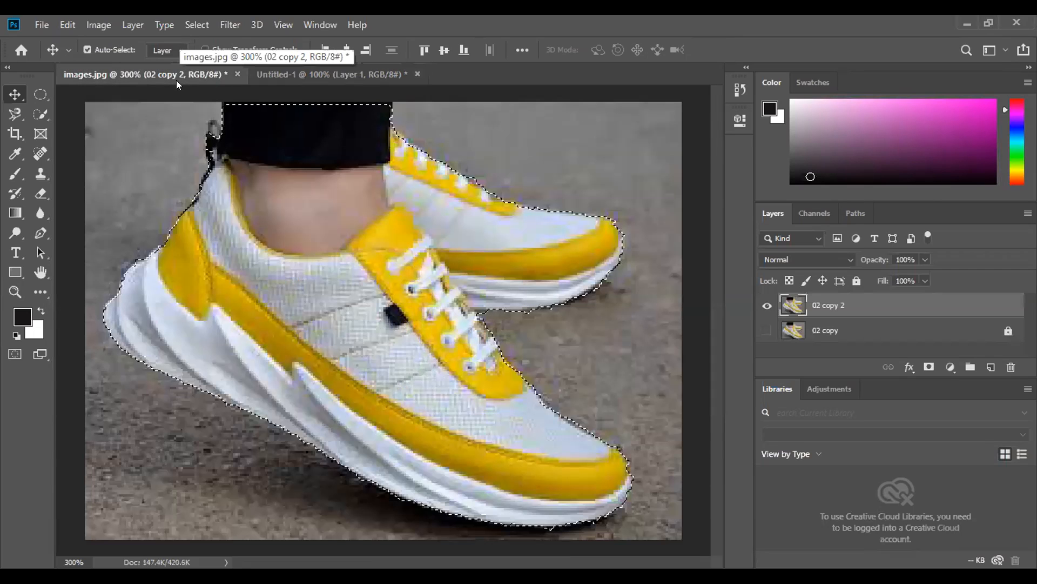
left_click(195, 25)
left_click(211, 56)
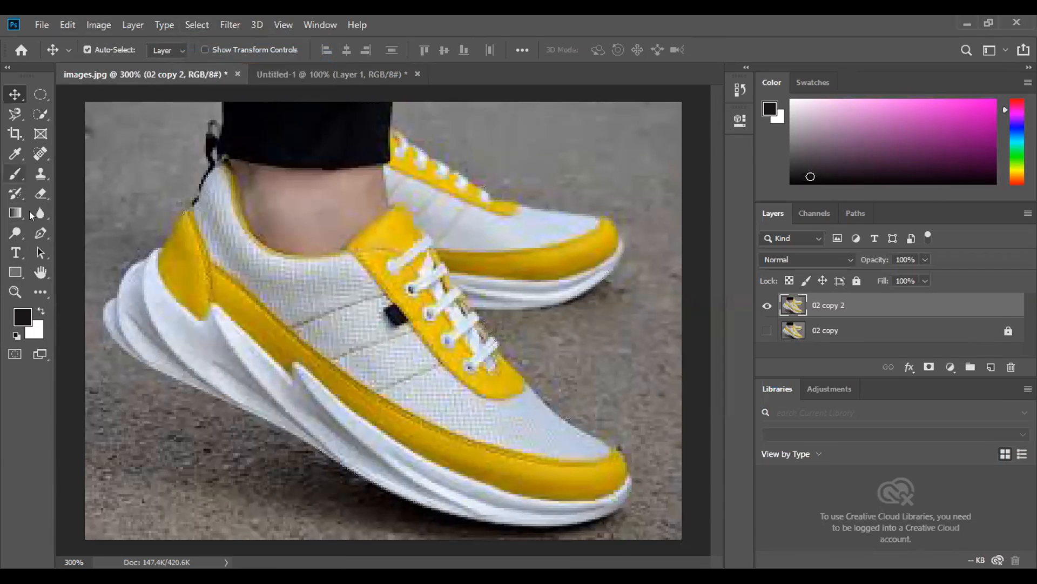
left_click(40, 233)
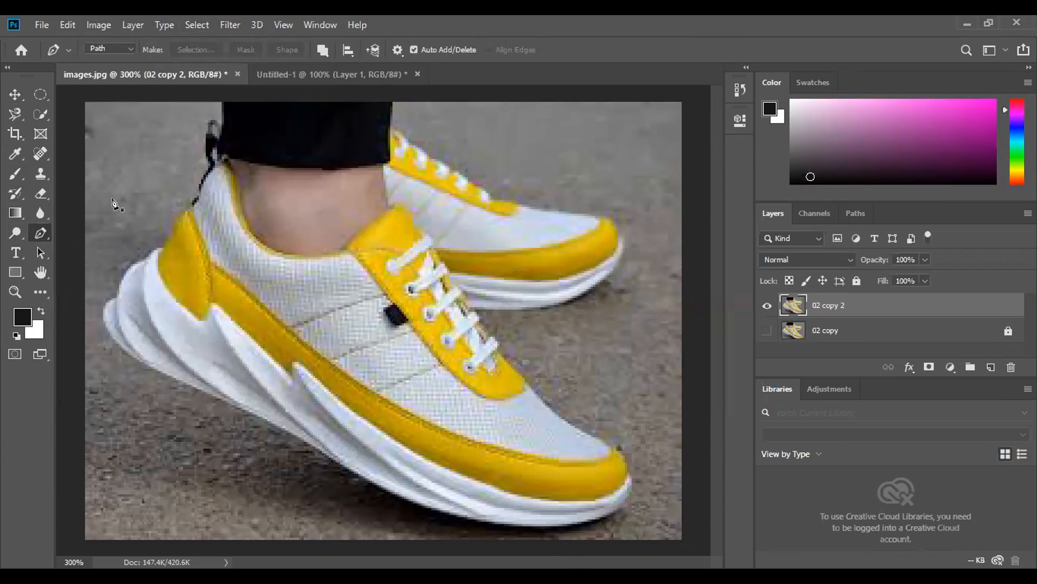
left_click(392, 102)
left_click(390, 128)
key("Escape")
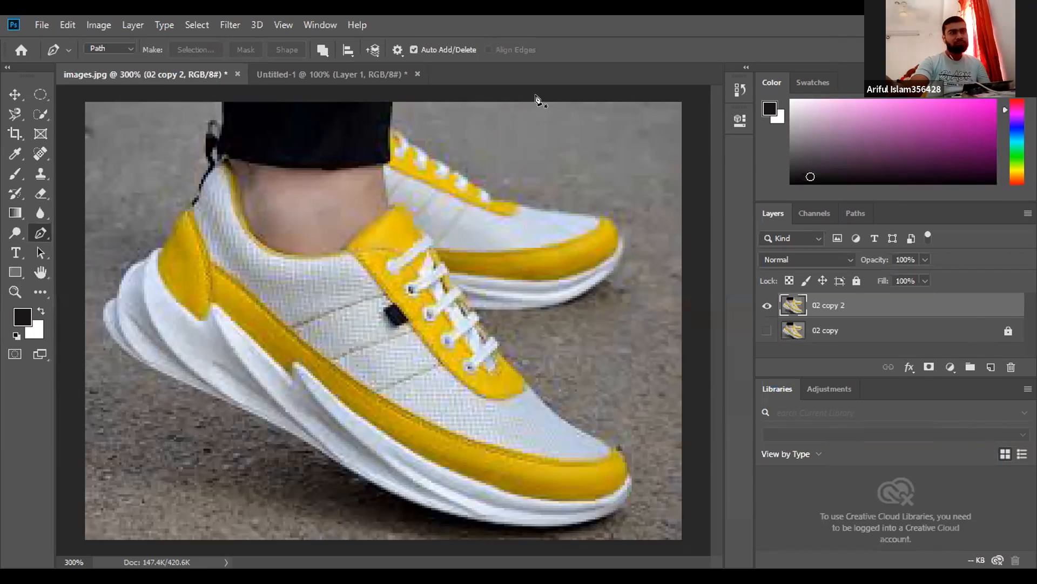
- Draw a Pen path from the trouser leg's upper corner around the rear shoe to where its sole meets the front shoe's laces
left_click(393, 101)
left_click(390, 125)
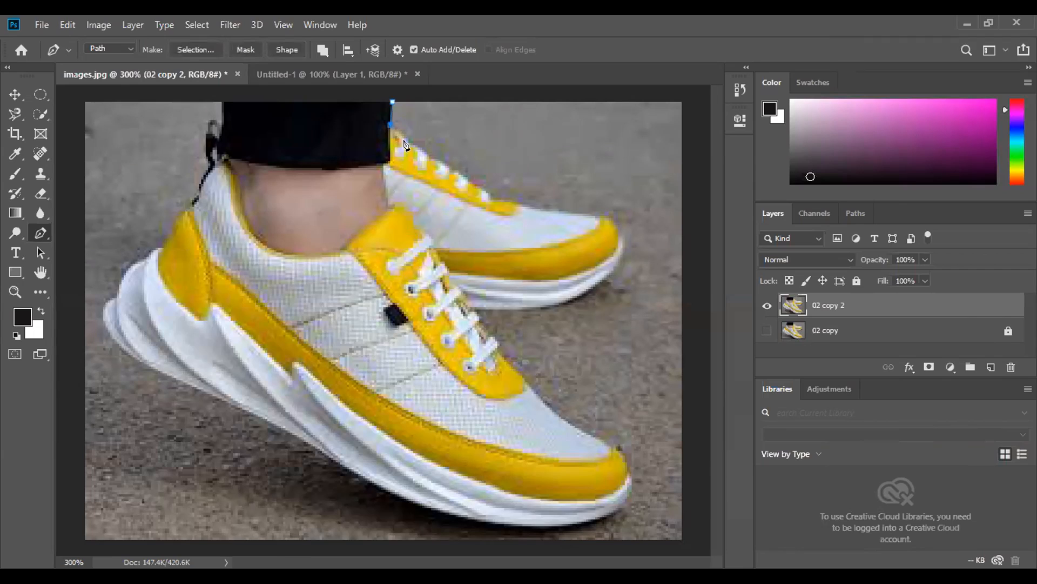
left_click(511, 210)
left_click_drag(602, 218, 624, 227)
left_click_drag(614, 270, 593, 296)
left_click_drag(534, 309, 502, 313)
left_click(477, 312)
- Extend the Pen path down the front shoe's laces and along its upper to just above the toe cap
left_click(492, 341)
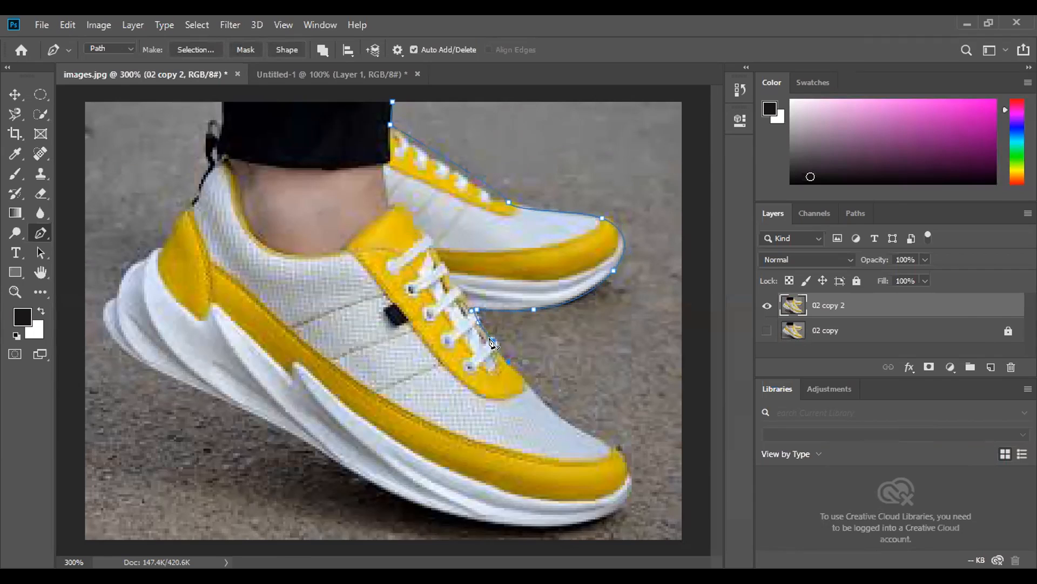
left_click_drag(540, 394, 547, 401)
left_click(539, 395, "alt")
left_click_drag(614, 447, 635, 447)
- Refine the anchor point and curve handle just above the front shoe's toe cap at 600% zoom
key("ctrl+plus")
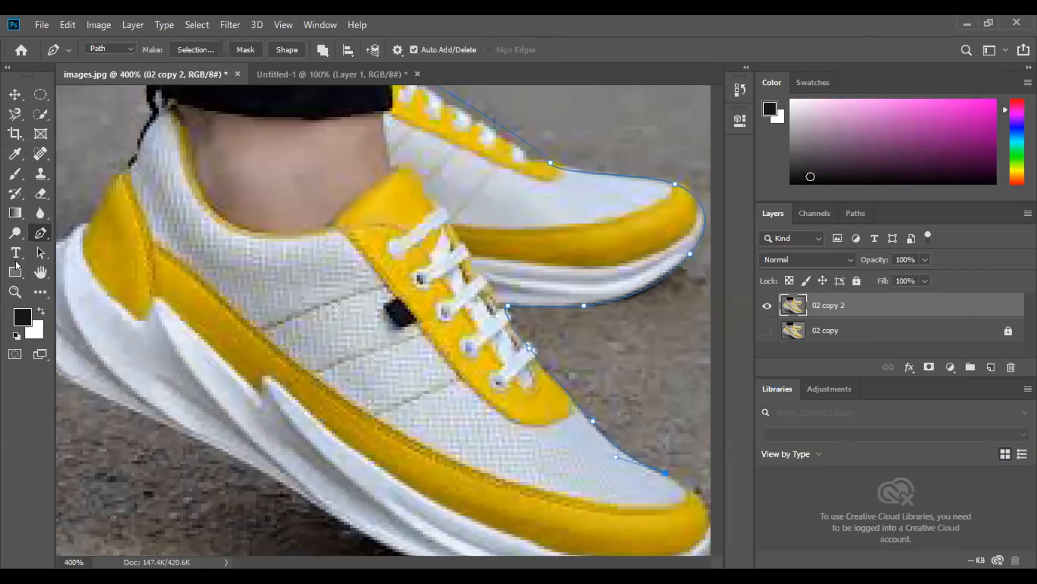
key("ctrl+plus")
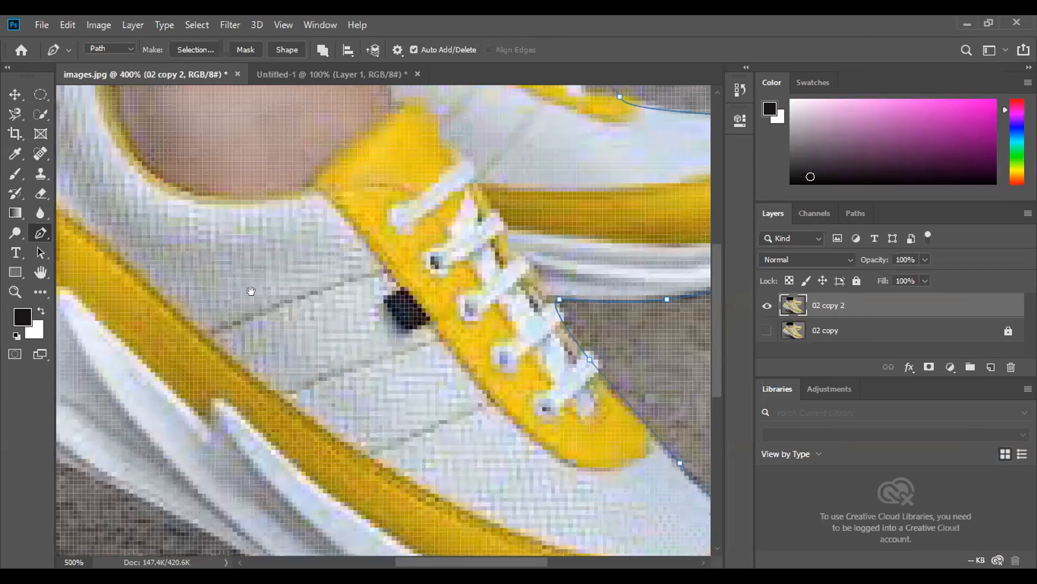
key("ctrl+plus")
left_click_drag(438, 374, 49, 161)
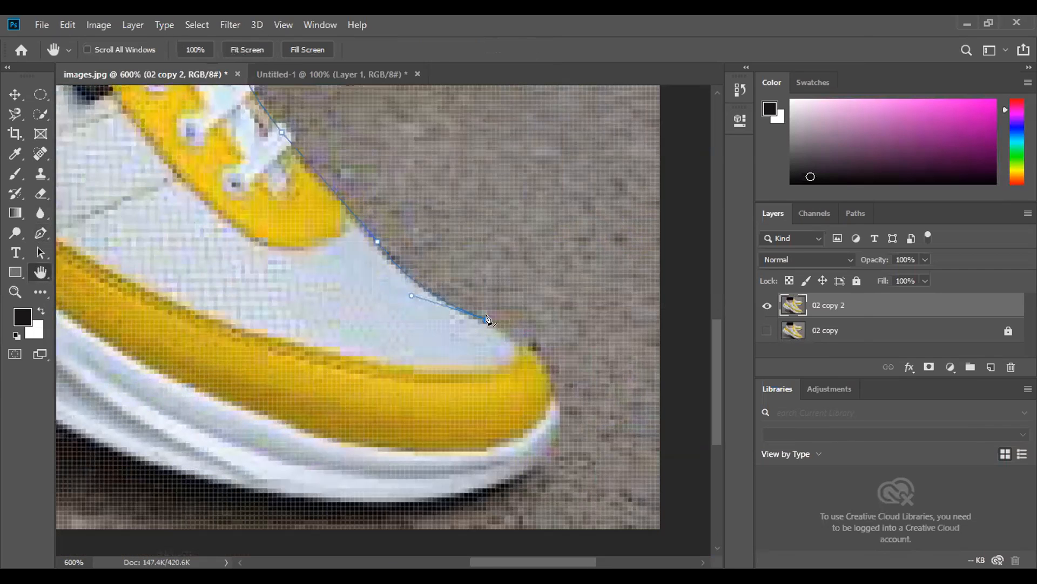
key("p")
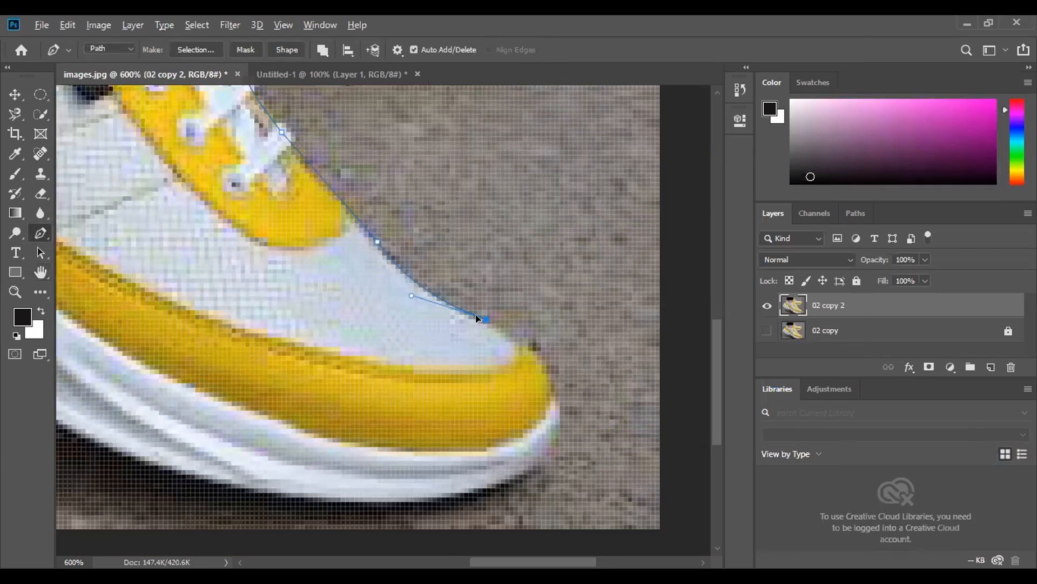
left_click(470, 314)
left_click(470, 315)
left_click(378, 241)
left_click_drag(486, 319, 537, 328)
- Extend the Pen path with curved anchors around the front shoe's toe cap and onto the underside of its sole
left_click(550, 395, "ctrl")
left_click(482, 321)
left_click_drag(555, 398, 561, 445)
left_click(562, 448)
left_click_drag(506, 483, 471, 496)
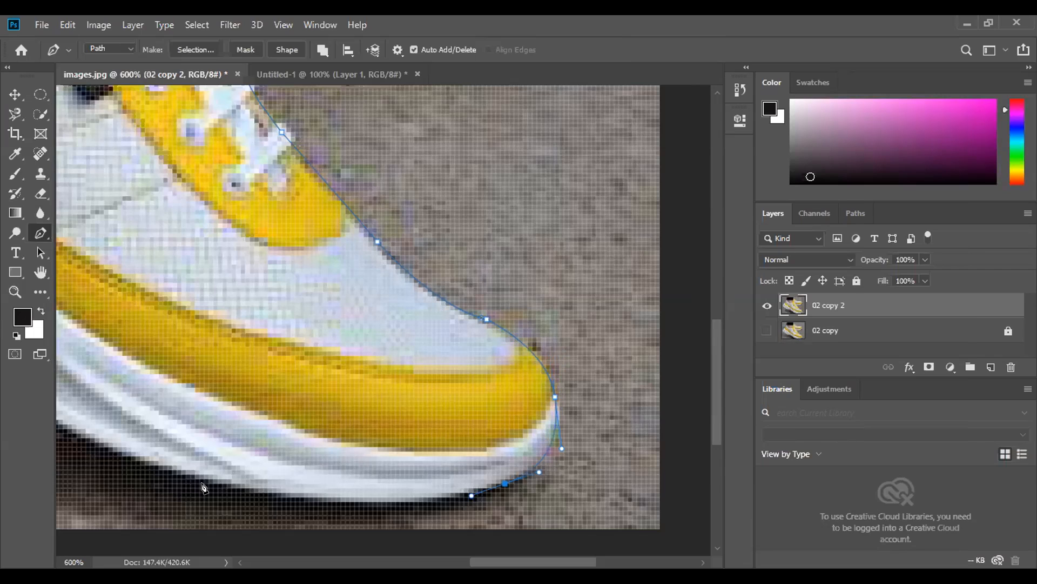
- Extend the Pen path with curved anchors back along the underside of the front half of the front shoe's sole
left_click_drag(159, 466, 75, 436)
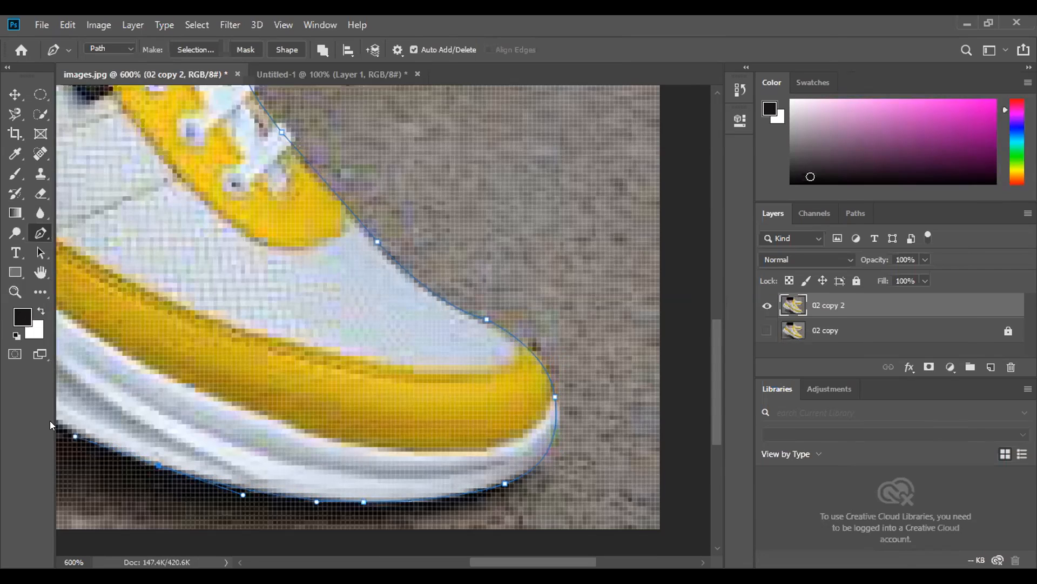
left_click_drag(57, 425, 40, 411)
left_click_drag(125, 388, 117, 400)
left_click(71, 370)
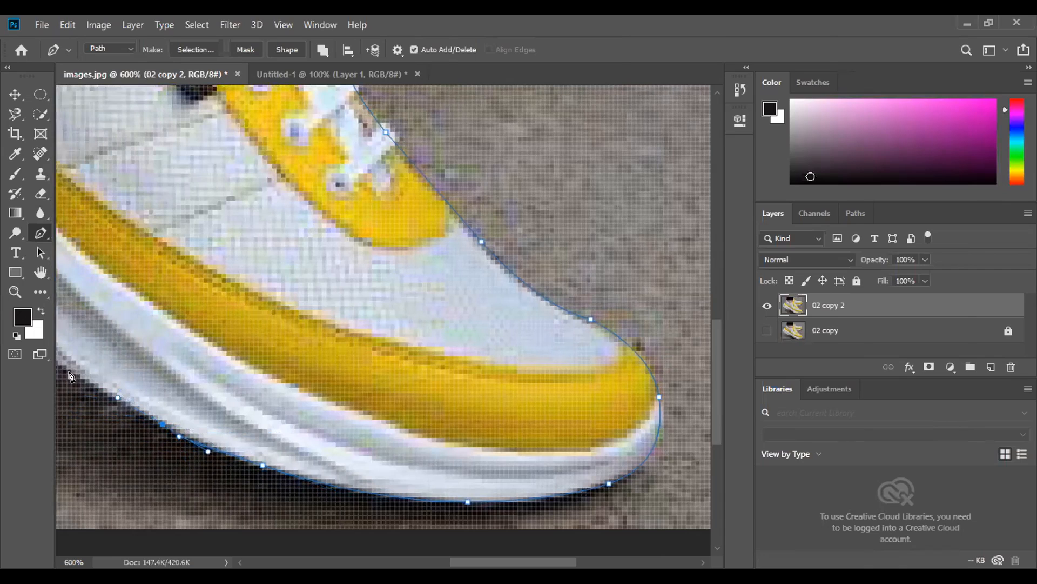
left_click(65, 359)
- Extend the Pen path along the sole's lower edge from mid-foot to just before the heel
left_click(41, 272)
left_click_drag(411, 338, 491, 375)
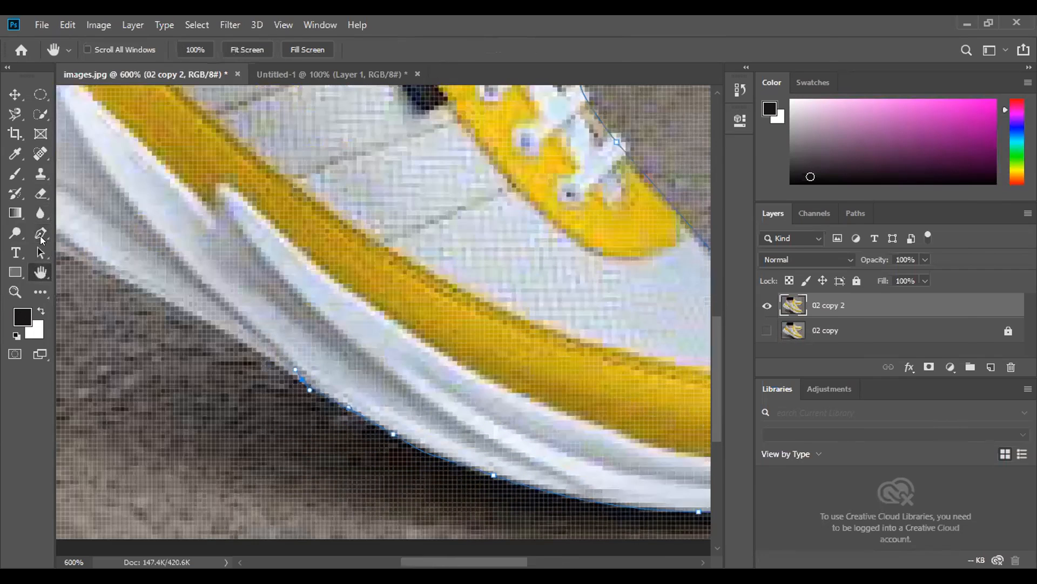
left_click(43, 240)
left_click(363, 372)
left_click(338, 360)
left_click(246, 312)
left_click(232, 307)
left_click(218, 302)
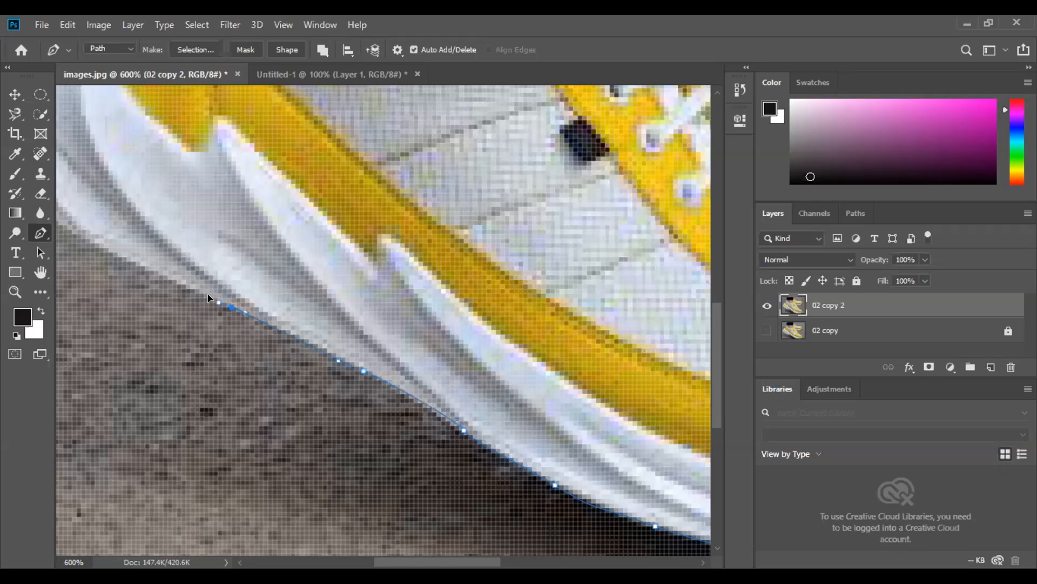
left_click_drag(109, 252, 89, 235)
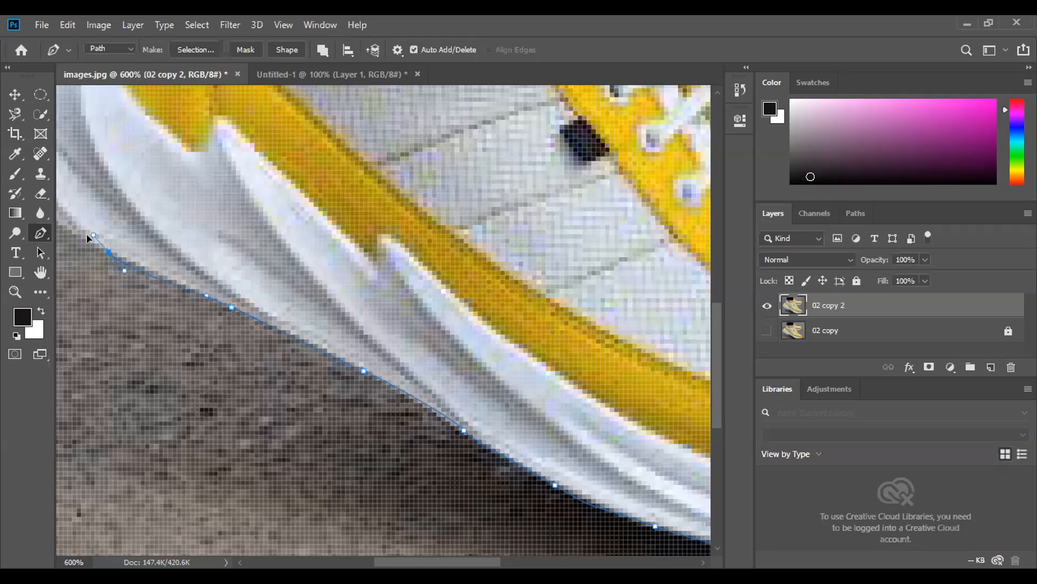
- Curve the Pen path around the heel's rearmost sole tip and place a corner anchor in the notch above it
left_click(41, 270)
left_click_drag(127, 189, 188, 203)
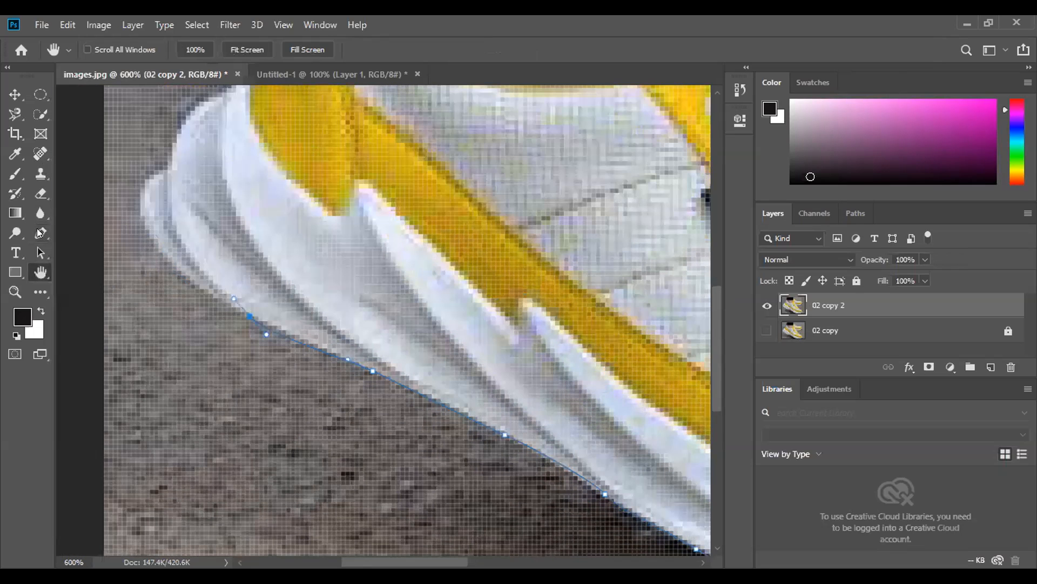
left_click(38, 229)
left_click_drag(273, 367, 246, 325)
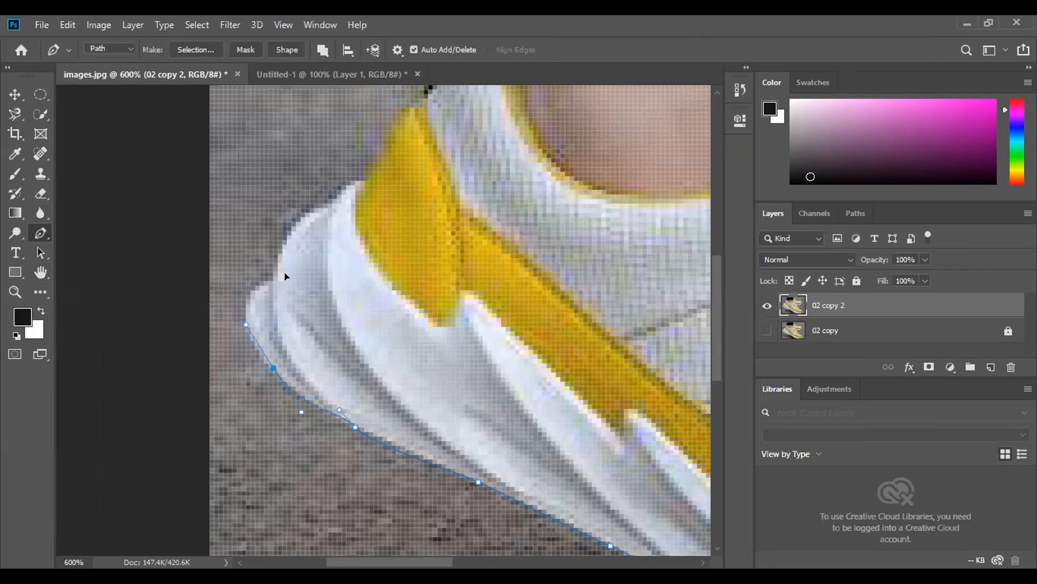
left_click_drag(269, 281, 300, 258)
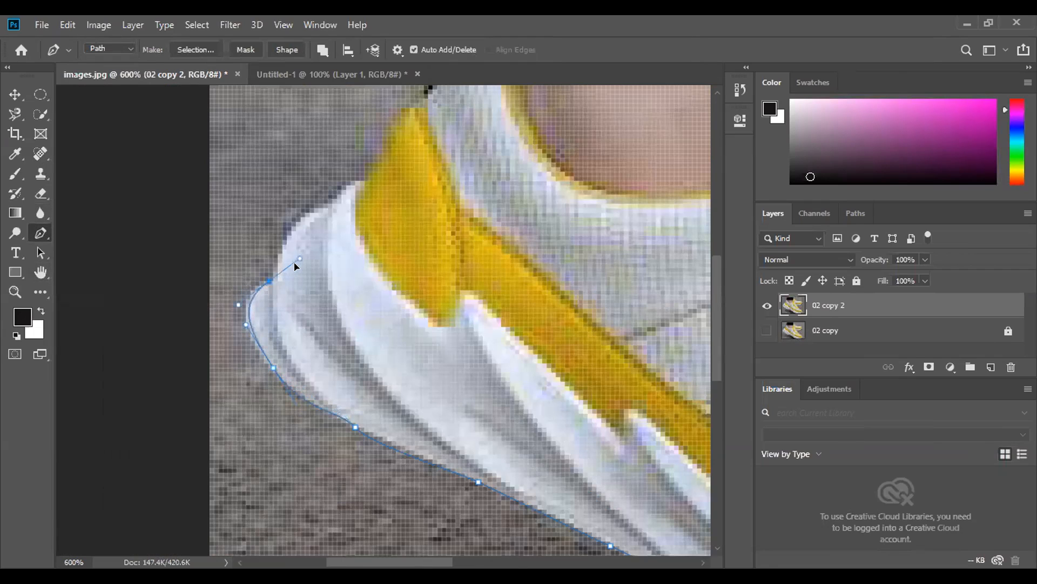
left_click(270, 281)
- Extend the Pen path over the heel sole's upper bulge to the base of the yellow heel panel, turning its anchors into corners
mouse_move(301, 227)
left_mouse_down()
mouse_move(319, 216)
mouse_move(317, 226)
left_mouse_up()
key("ctrl+z")
left_click(269, 281)
left_click_drag(320, 213, 378, 216)
key("ctrl+z")
left_click(319, 213)
left_click_drag(365, 181, 371, 183)
key("ctrl+z")
left_click(319, 213)
left_click(319, 214, "alt")
left_click_drag(368, 181, 404, 184)
left_click(369, 181)
- Add an anchor at the tip of the yellow heel panel and bend the segment outward to follow the panel's rear edge
left_click_drag(424, 103, 429, 102)
key("ctrl+z")
key("Escape")
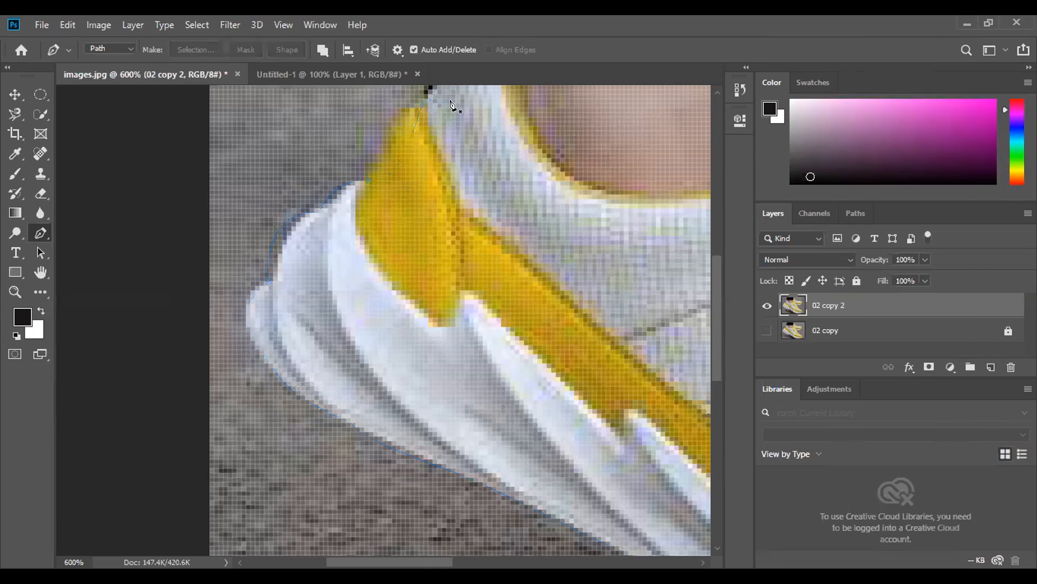
key("ctrl+z")
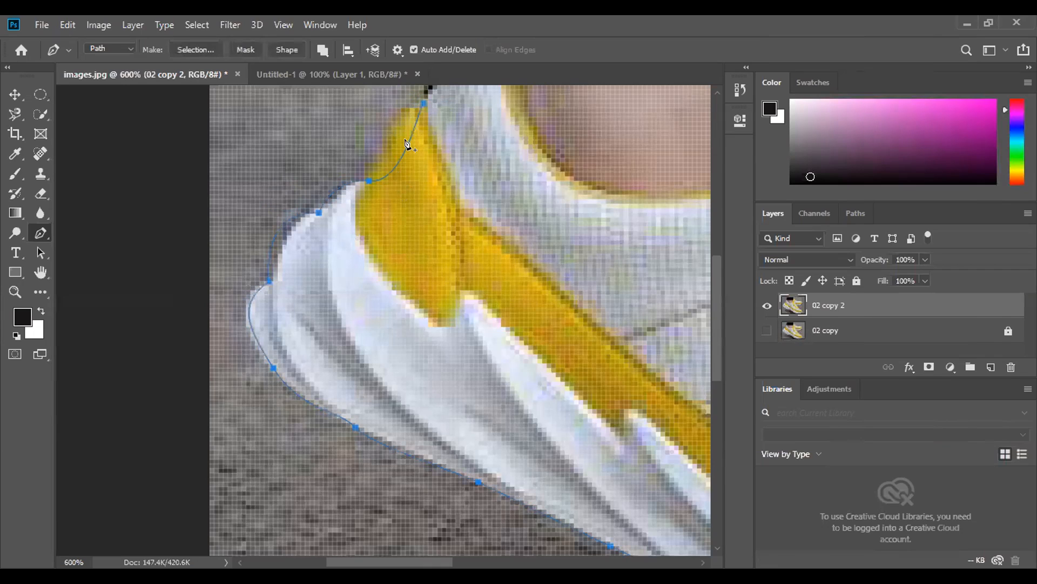
left_click(423, 104)
left_click_drag(407, 186, 358, 127)
- Extend the Pen path up the shoe's heel collar to the trouser leg's upper rear corner, ending on a corner anchor
scroll(505, 296, "up", 3)
scroll(505, 296, "up", 5)
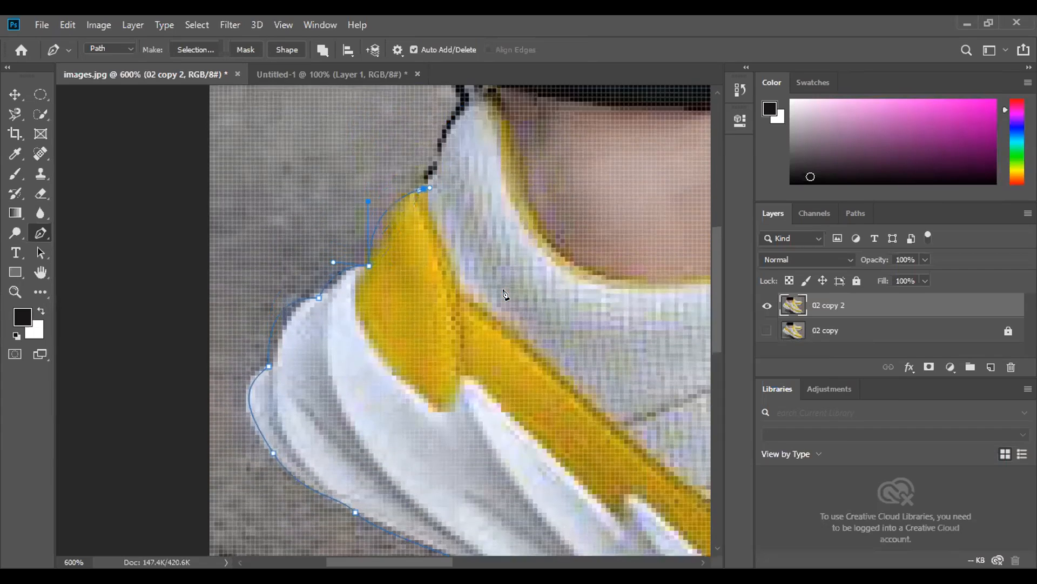
scroll(505, 296, "up", 1)
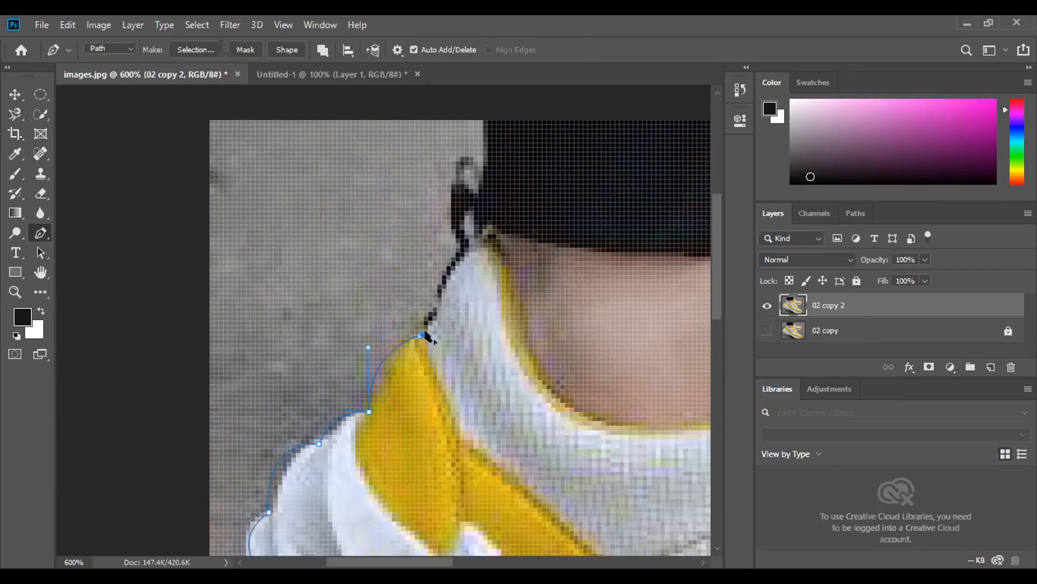
left_click_drag(465, 248, 503, 206)
left_click_drag(488, 134, 483, 87)
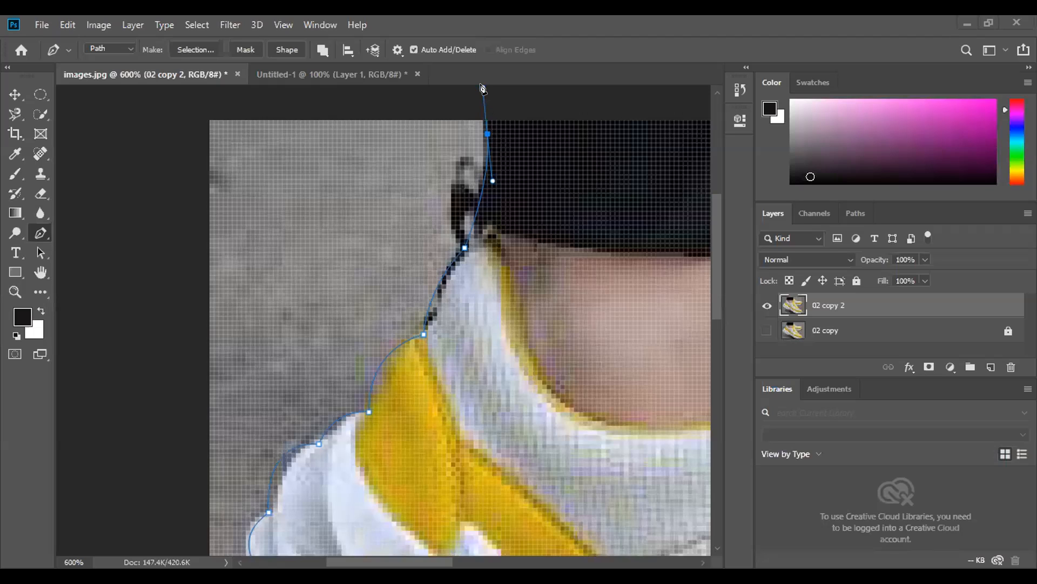
left_click_drag(483, 87, 483, 106)
left_click(488, 134)
left_click(488, 135)
- Run the Pen path across the upper edge of the trouser leg and close it at its starting anchor
left_click(566, 125)
left_click(40, 274)
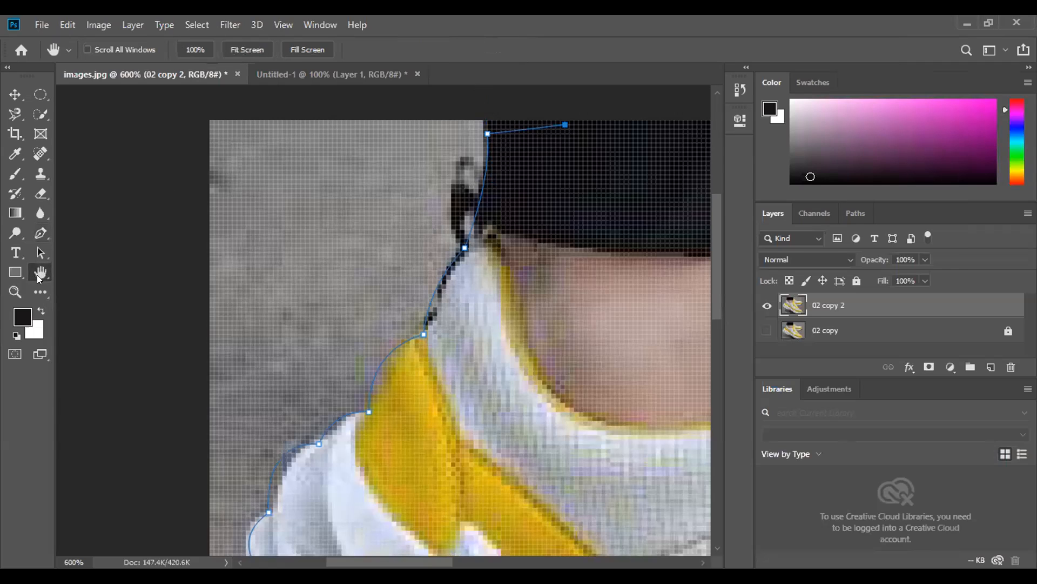
key("ctrl+minus")
key("ctrl+minus")
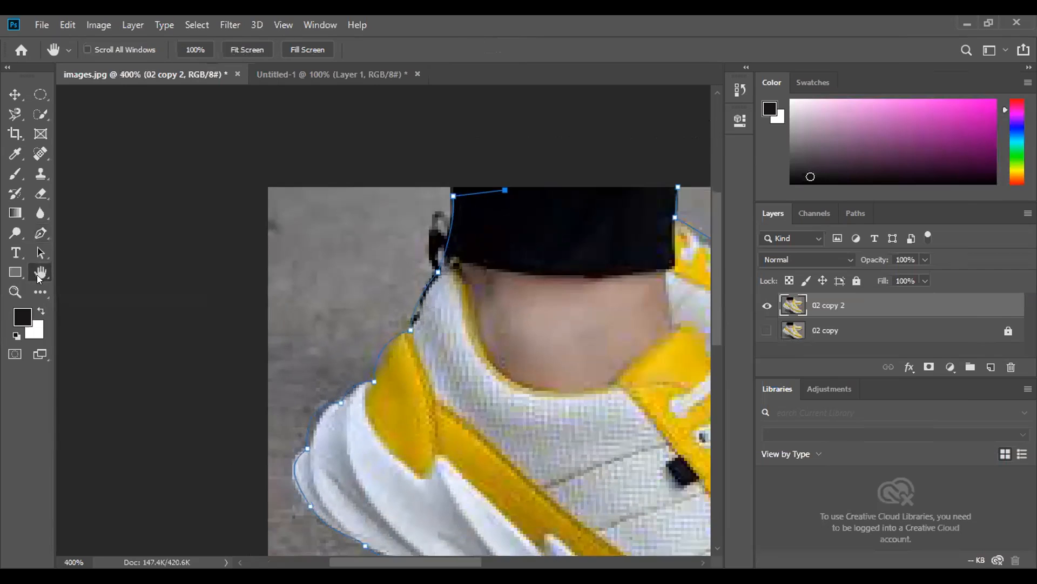
left_click(40, 232)
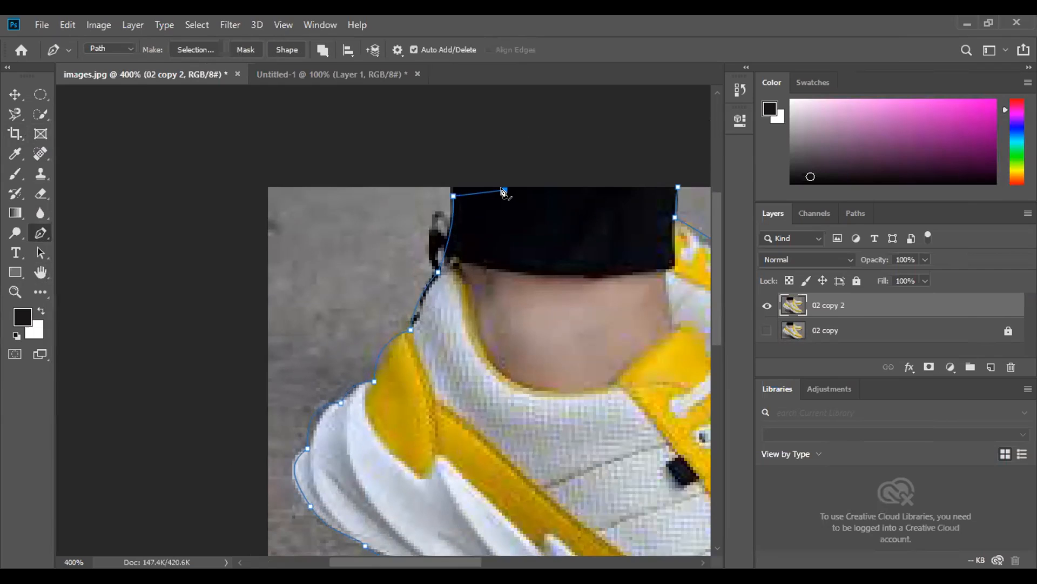
left_click(568, 178)
left_click(651, 184)
left_click(678, 187)
- Convert the closed Pen path into a selection and add it as a layer mask on the 02 copy 2 layer
scroll(582, 252, "down", 5)
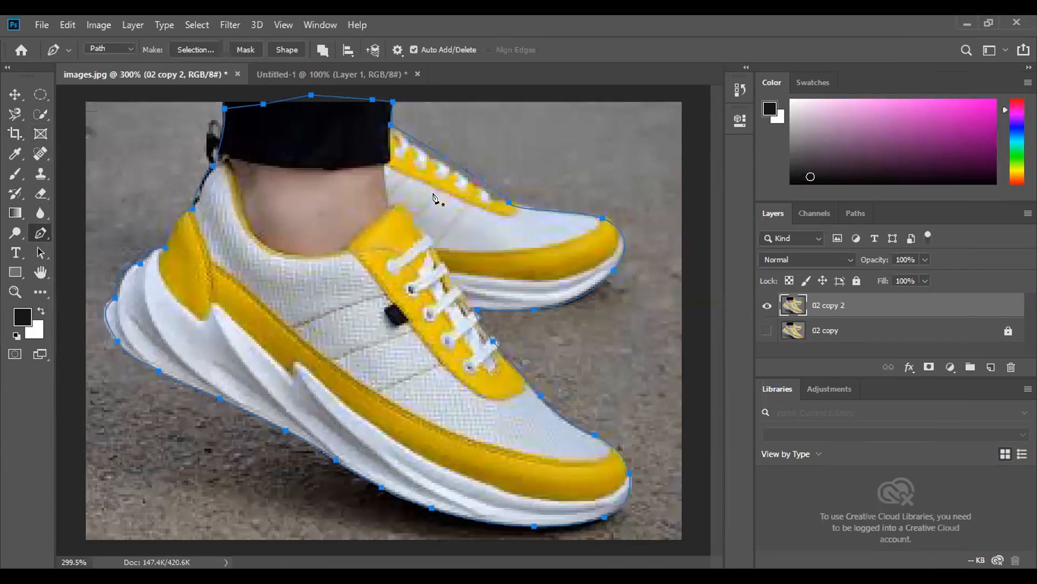
right_click(404, 186)
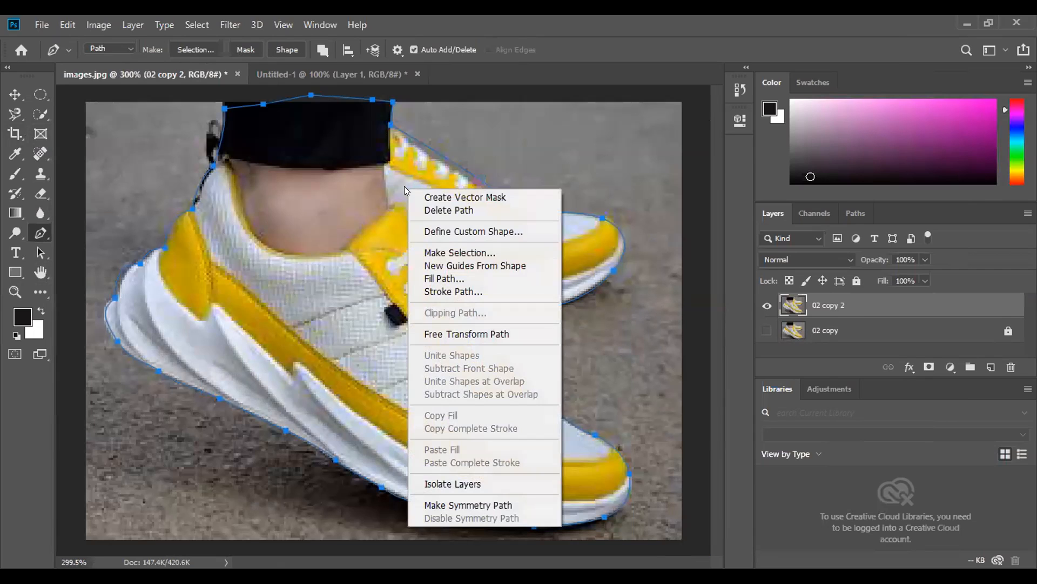
left_click(453, 250)
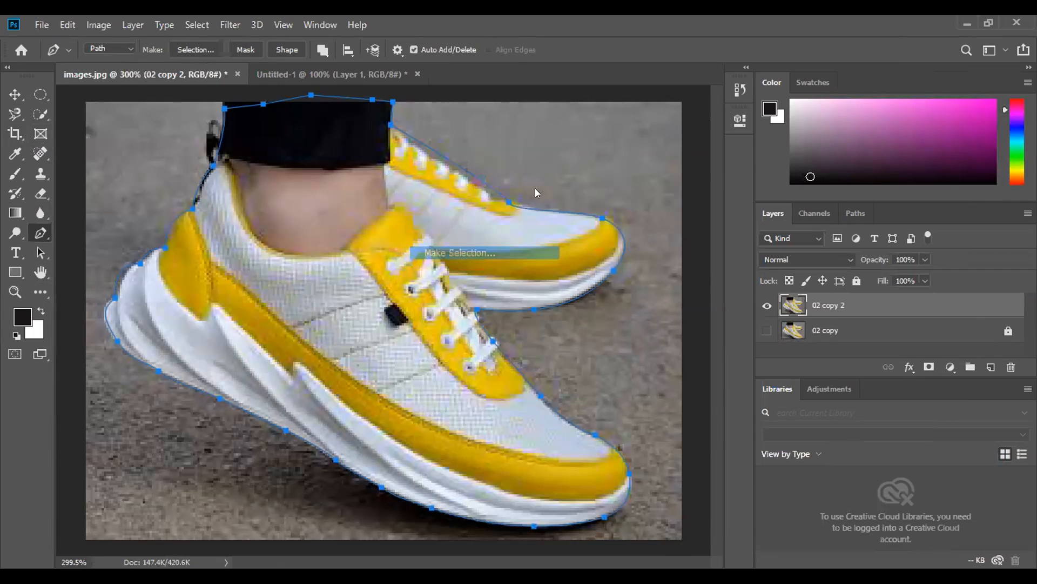
left_click(596, 151)
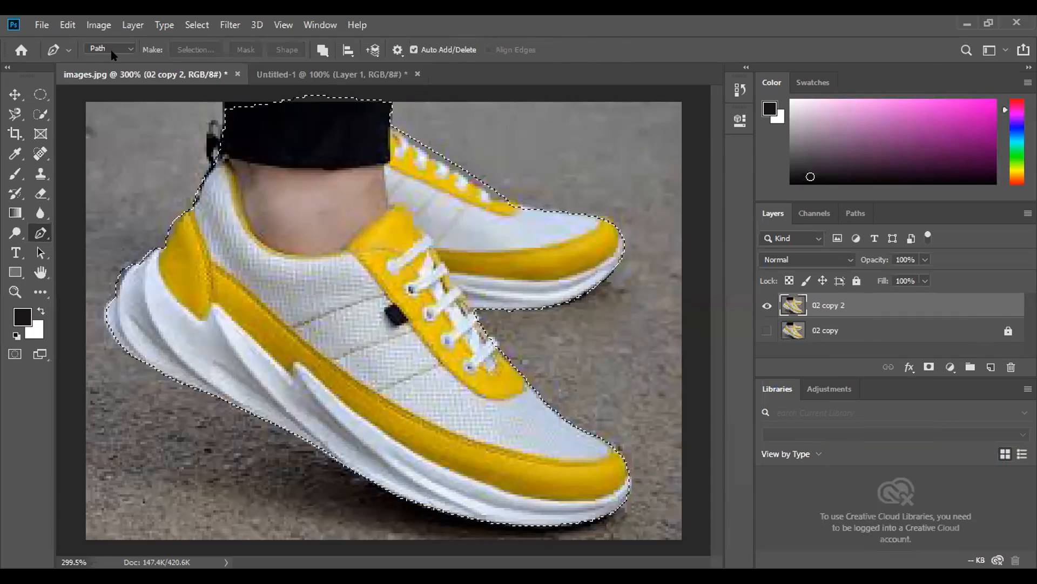
left_click(928, 368)
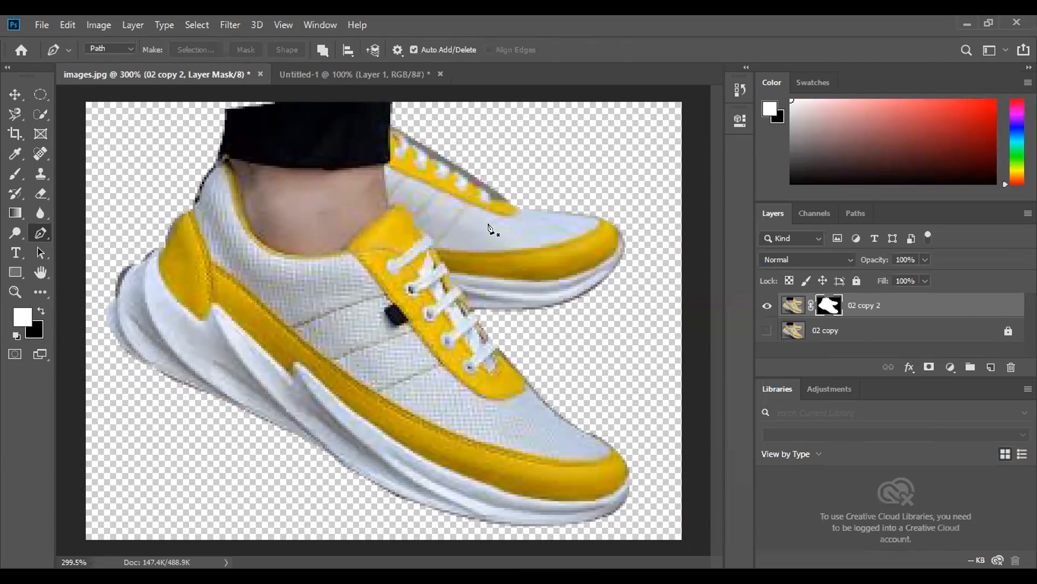
left_click(372, 67)
key("v")
left_click_drag(392, 313, 324, 315)
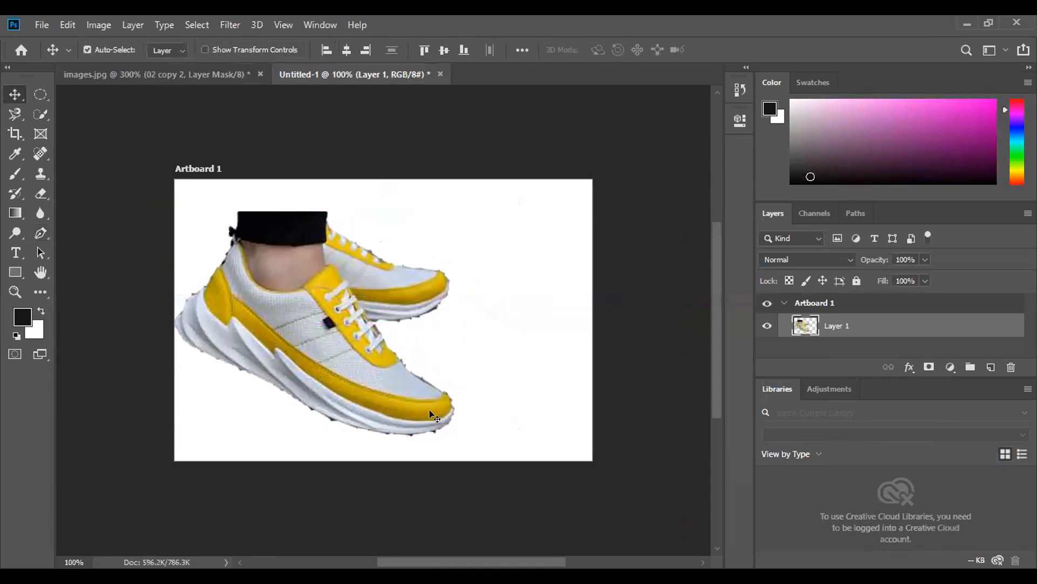
key("ctrl+t")
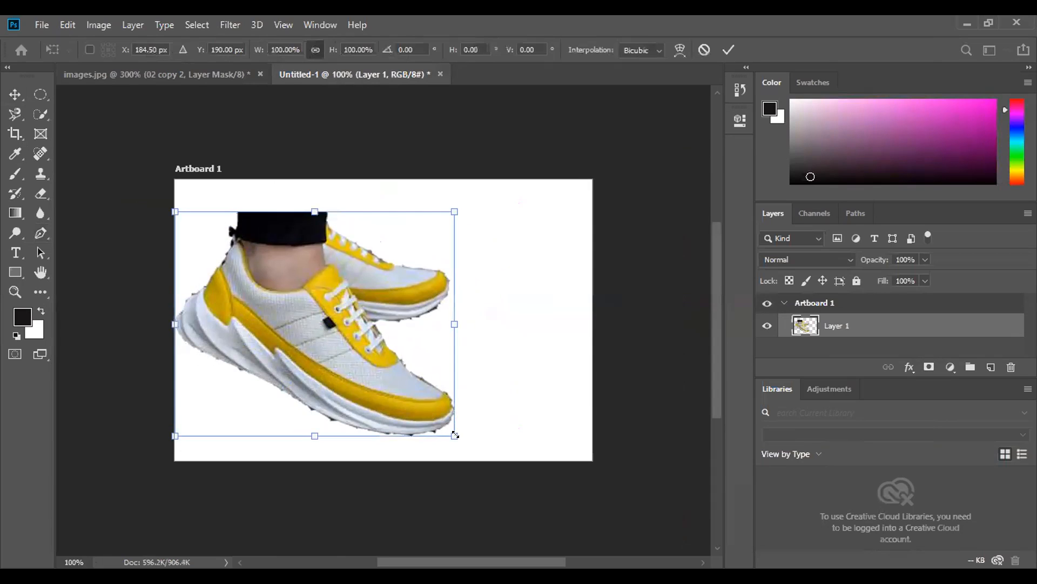
left_click_drag(453, 434, 311, 319)
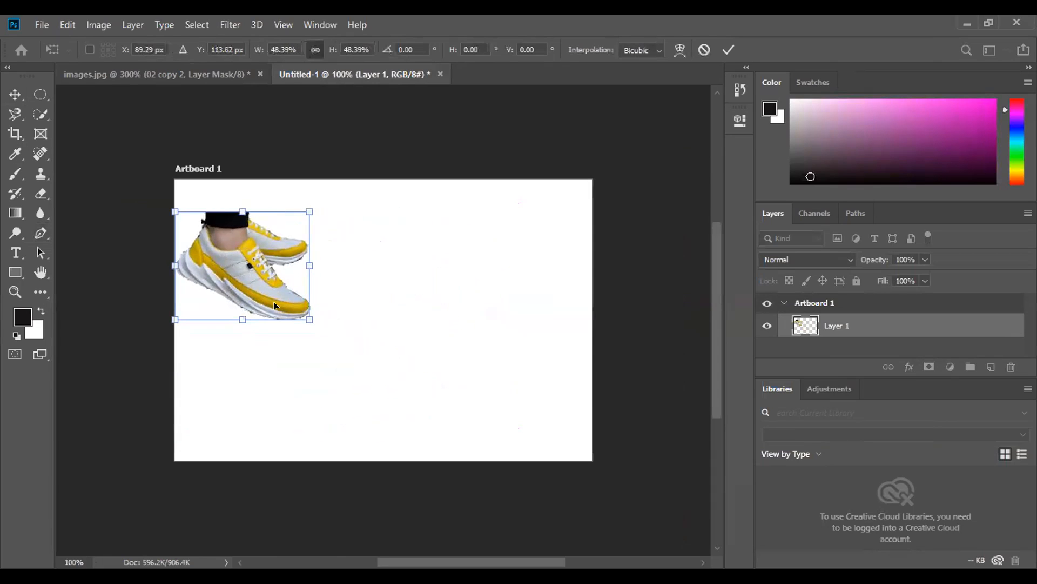
left_click_drag(255, 287, 276, 329)
- Bring the masked shoes from images.jpg into the Untitled-1 document, placing them on the right side of the artboard
left_click(156, 74)
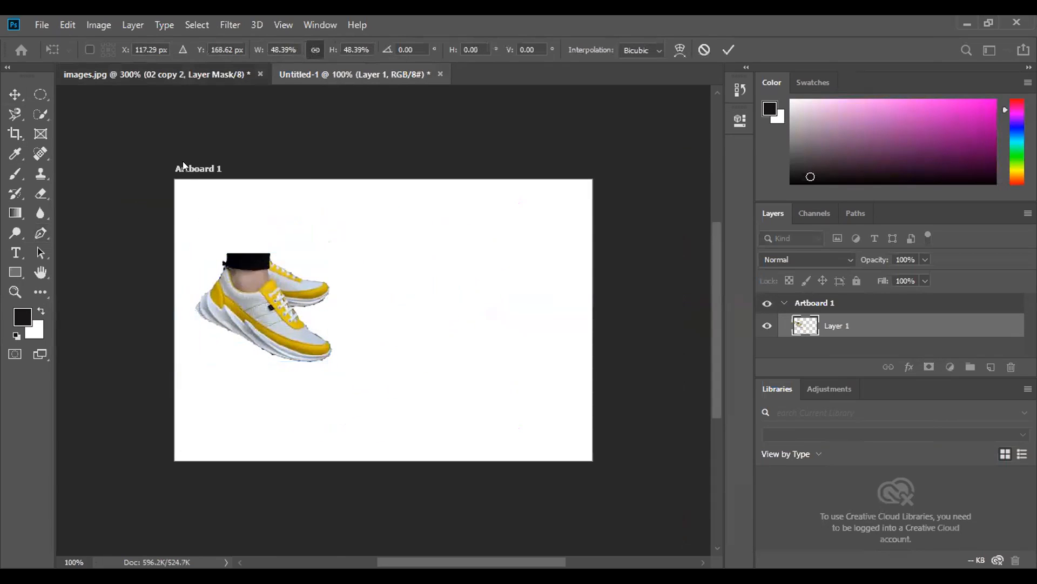
left_click_drag(230, 293, 502, 327)
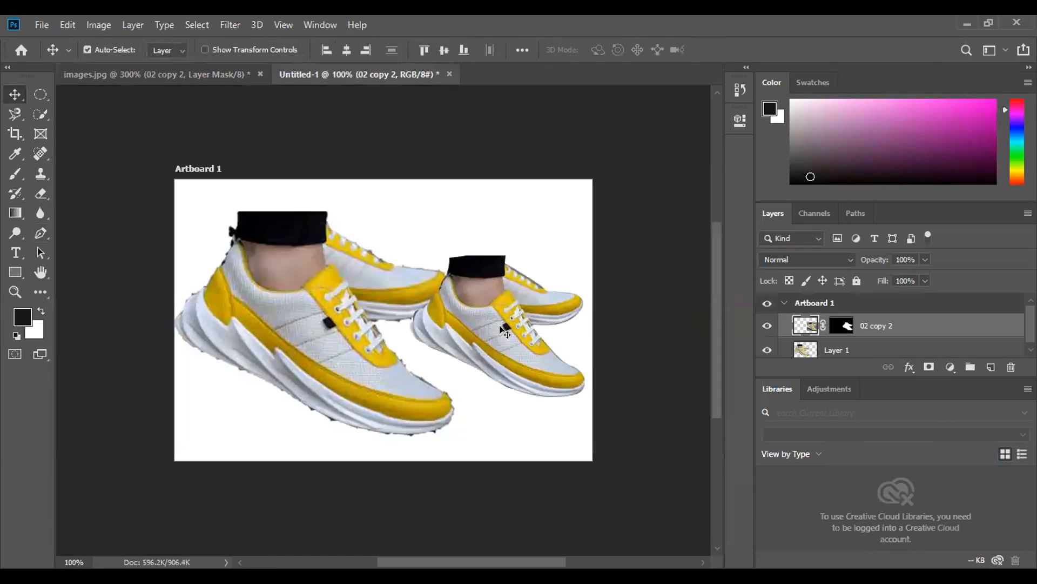
- Scale down the Magnetic Lasso cutout on the artboard's left half and shift the Pen cutout slightly left beside it
mouse_move(350, 353)
left_mouse_down()
mouse_move(336, 319)
mouse_move(324, 317)
mouse_move(335, 350)
left_mouse_up()
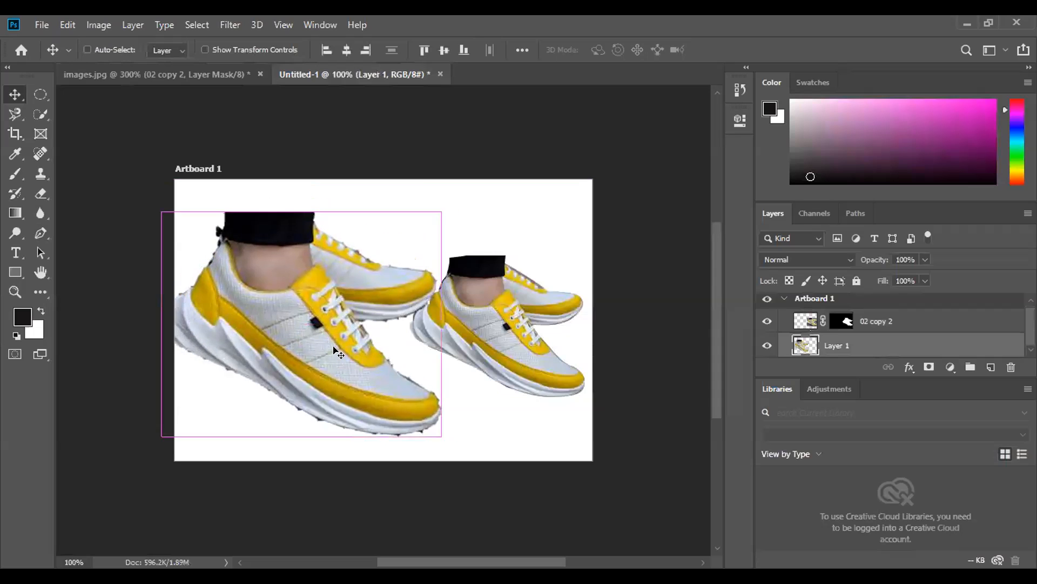
key("ctrl+t")
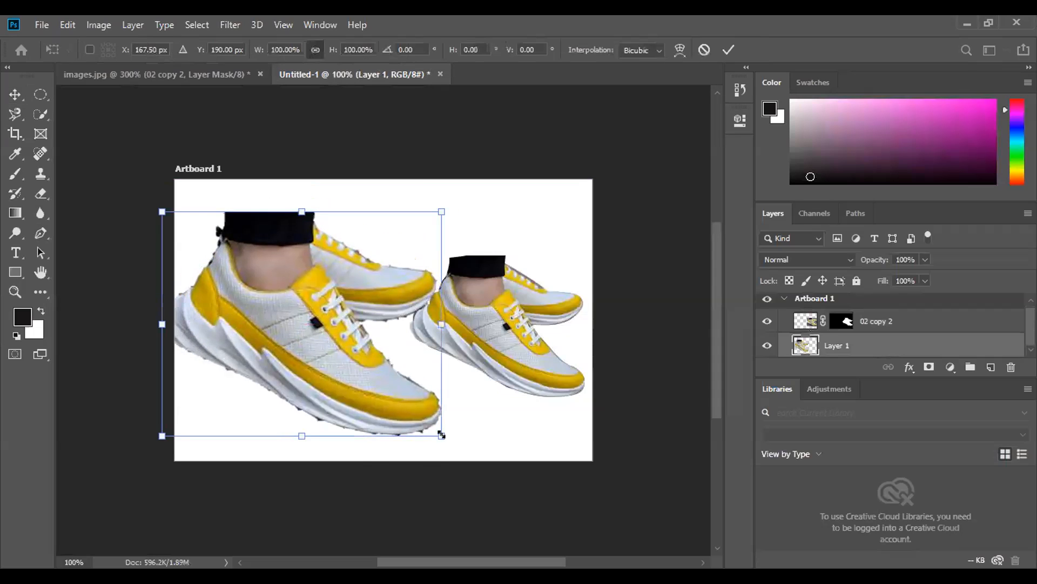
left_click_drag(412, 398, 317, 332)
left_click_drag(263, 289, 314, 336)
key("Return")
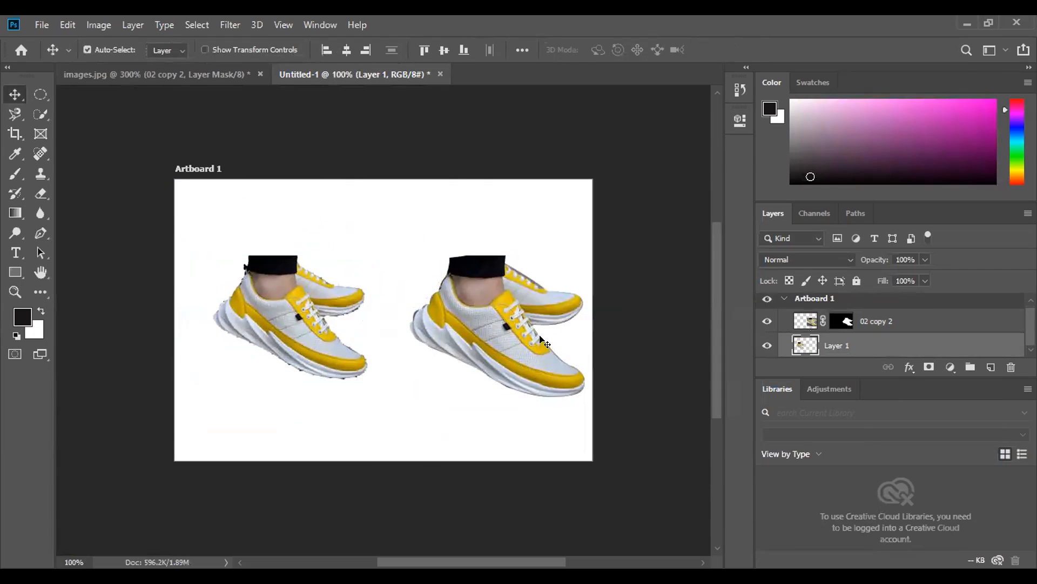
left_click_drag(518, 367, 500, 360)
- Draw a rectangle about 550 by 371 px over the whole artboard and give it a cyan fill
left_click(15, 272)
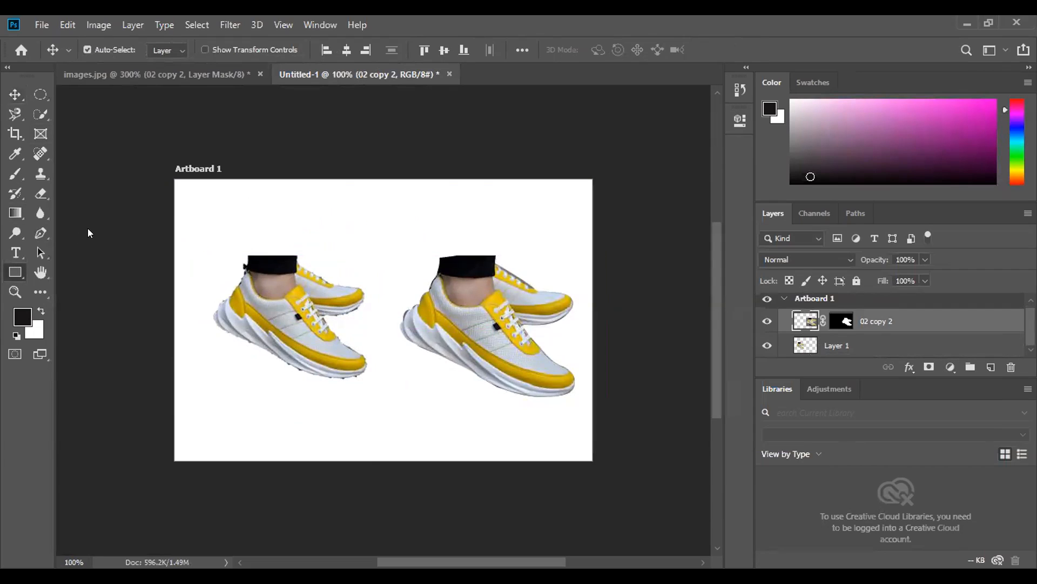
left_click_drag(176, 180, 593, 449)
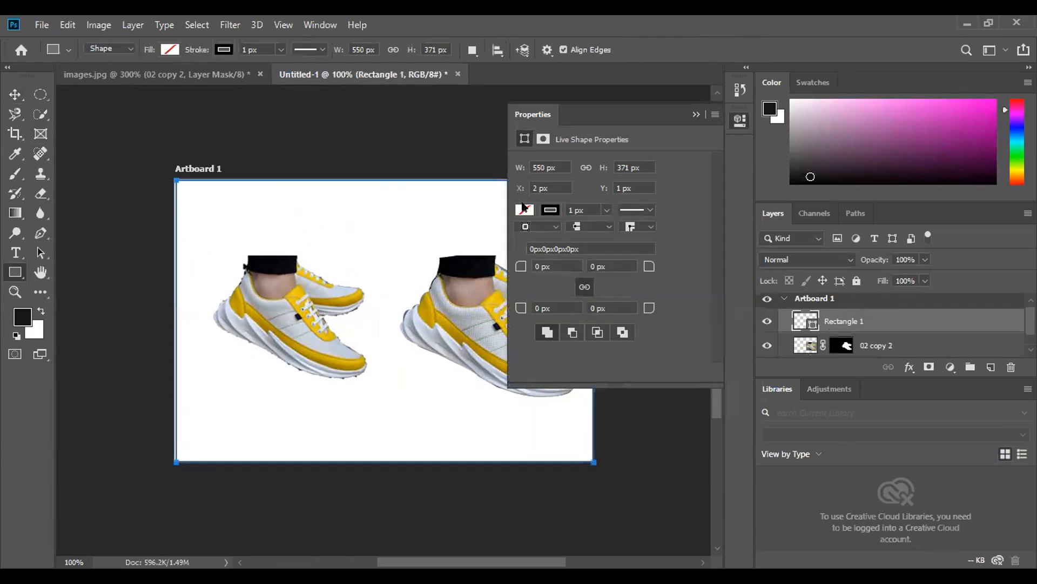
left_click(524, 210)
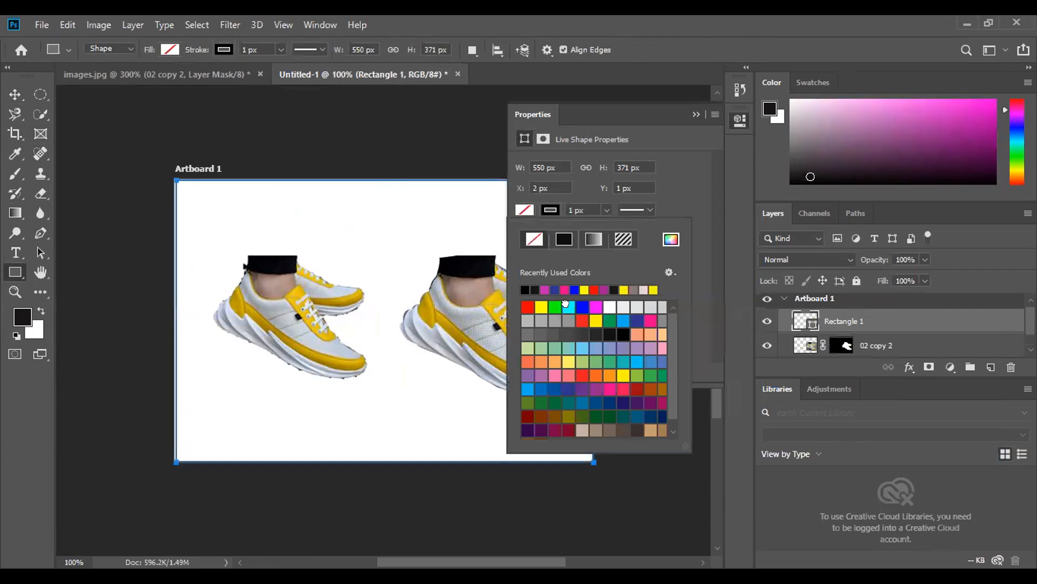
left_click(566, 306)
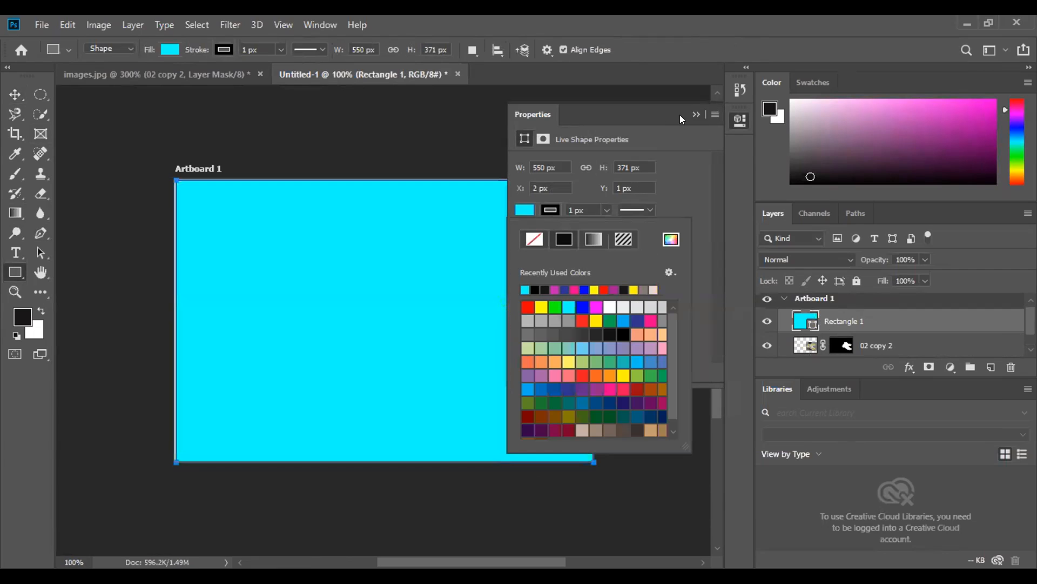
left_click(695, 114)
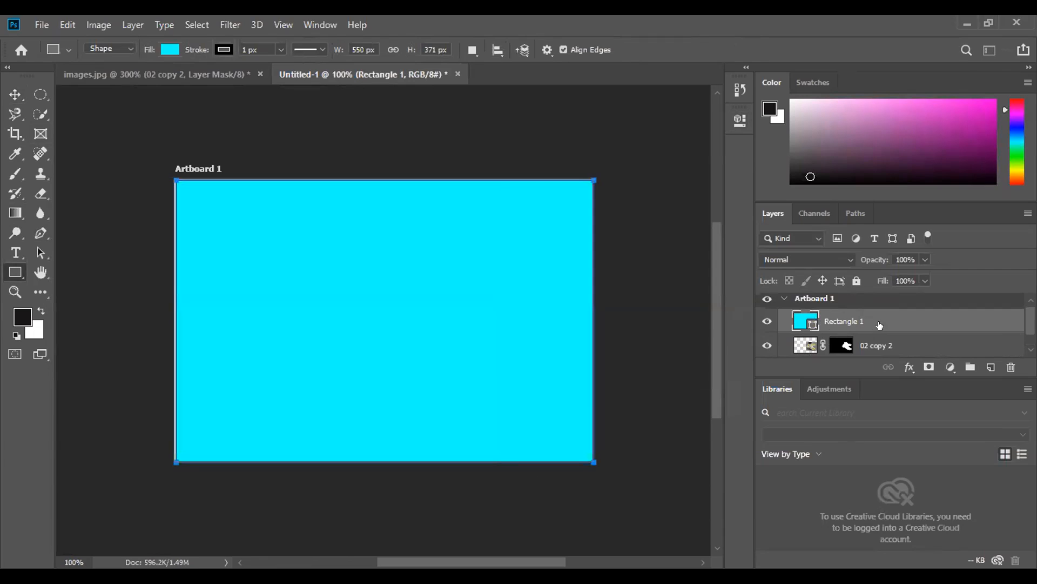
- Reorder the layers so the cyan Rectangle 1 sits beneath both the 02 copy 2 and Layer 1 shoe cutouts
scroll(876, 343, "down", 1)
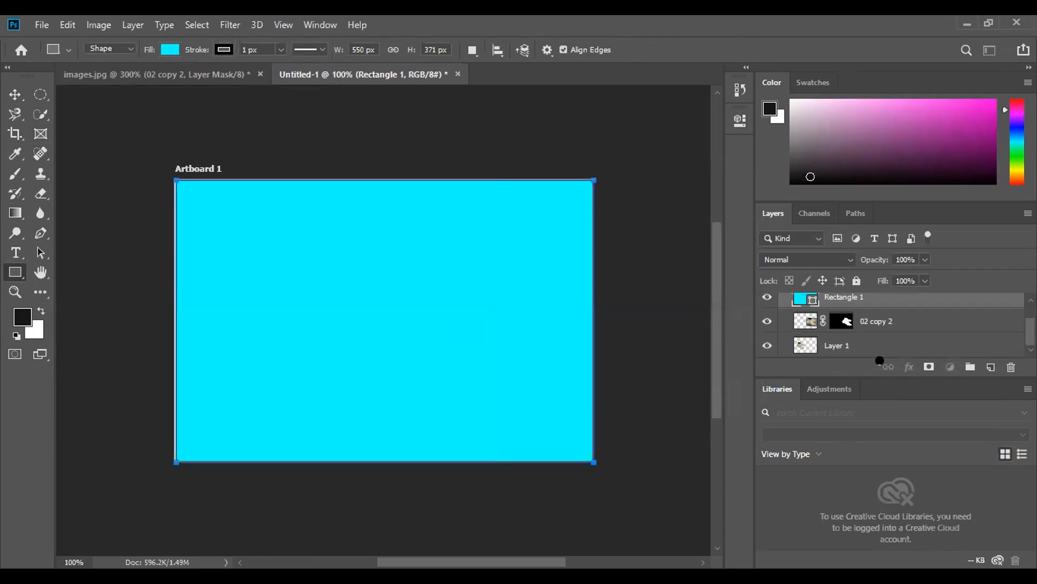
left_click_drag(880, 300, 881, 333)
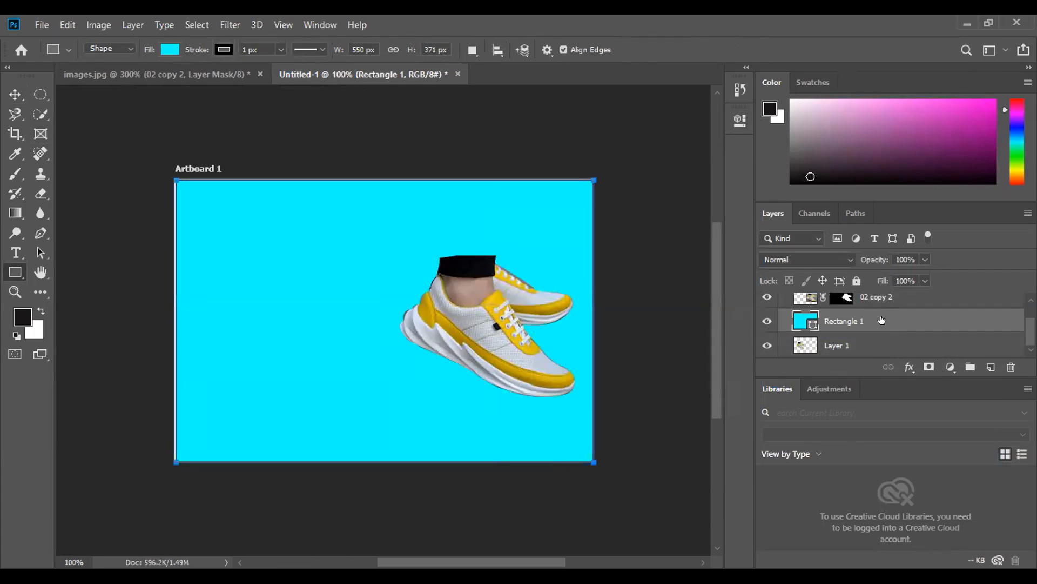
left_click_drag(862, 346, 860, 312)
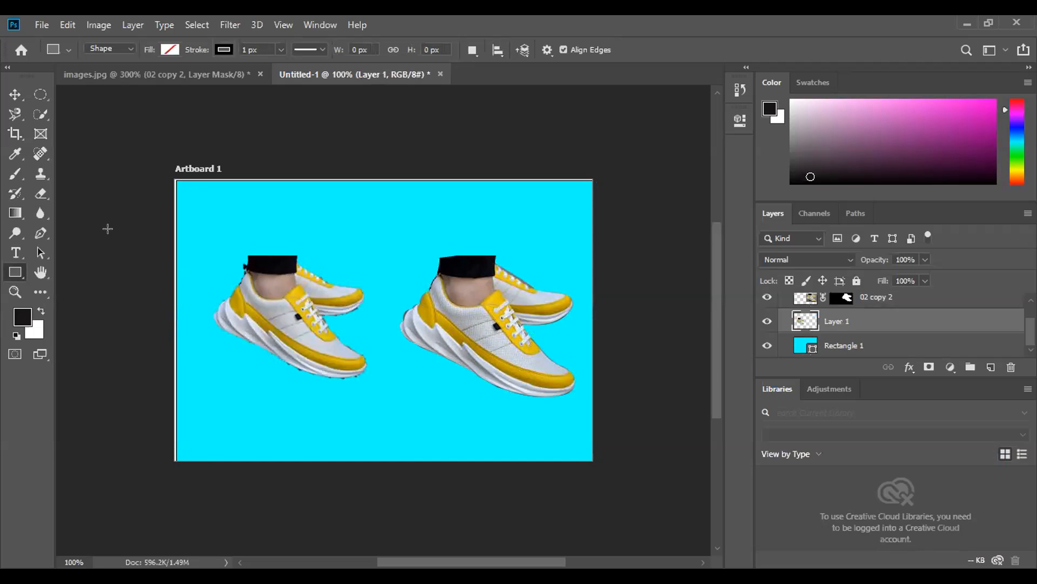
- Examine the edges of the Magnetic Lasso and Pen shoe cutouts up close at 300% against the cyan background
key("ctrl+plus")
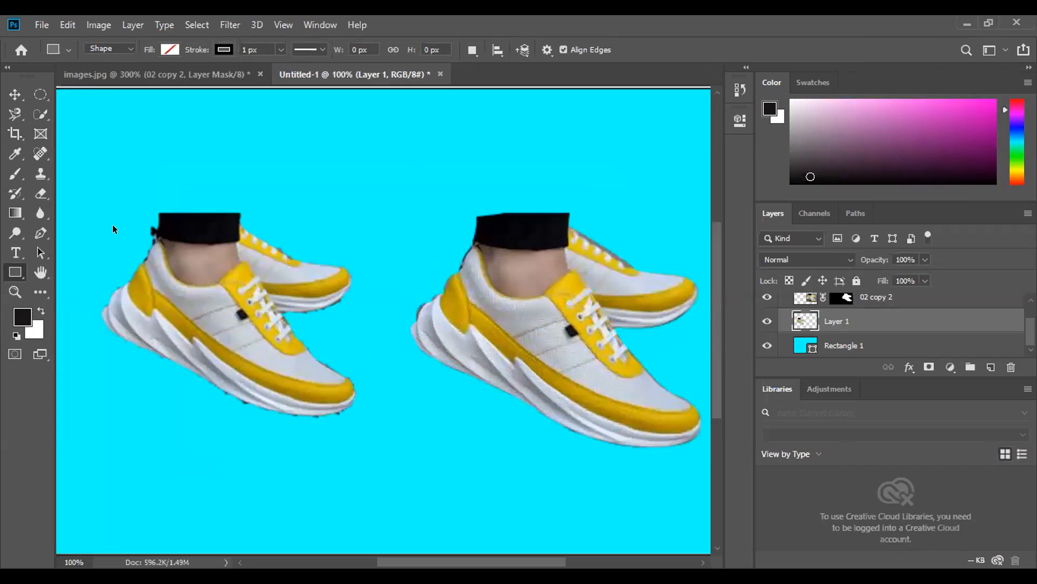
key("ctrl+plus")
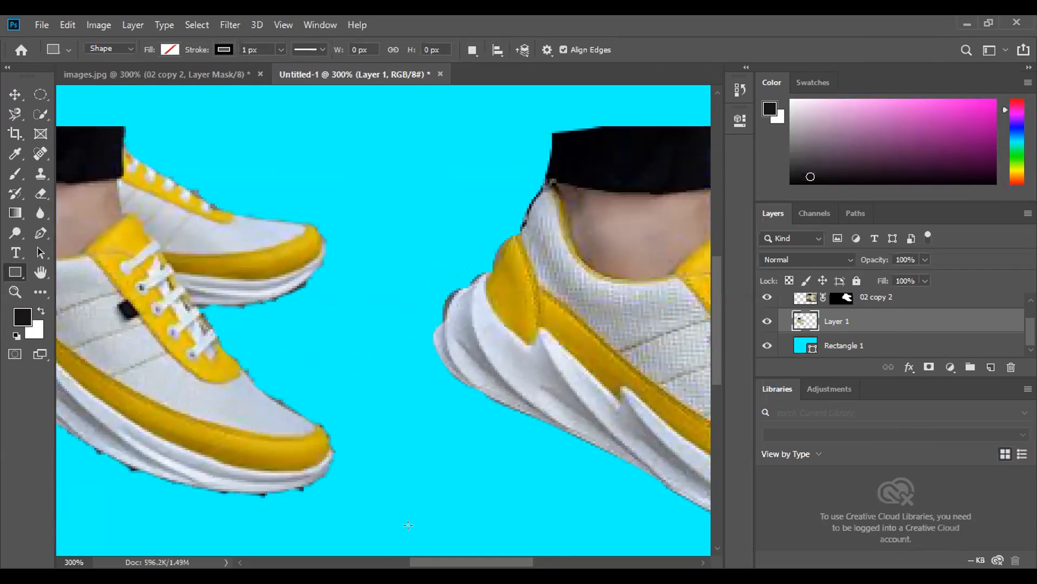
left_click(41, 273)
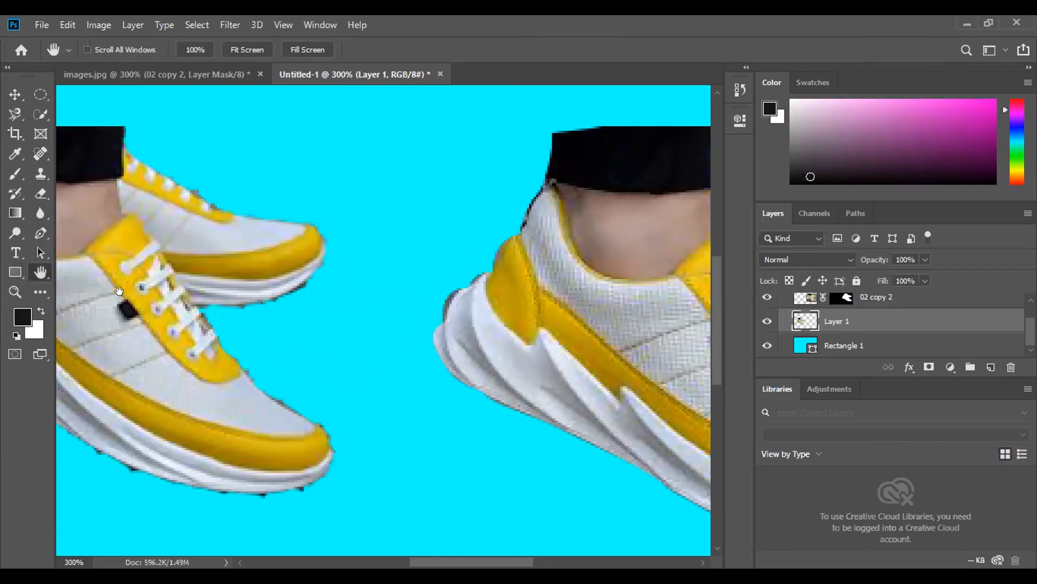
left_click_drag(153, 293, 427, 298)
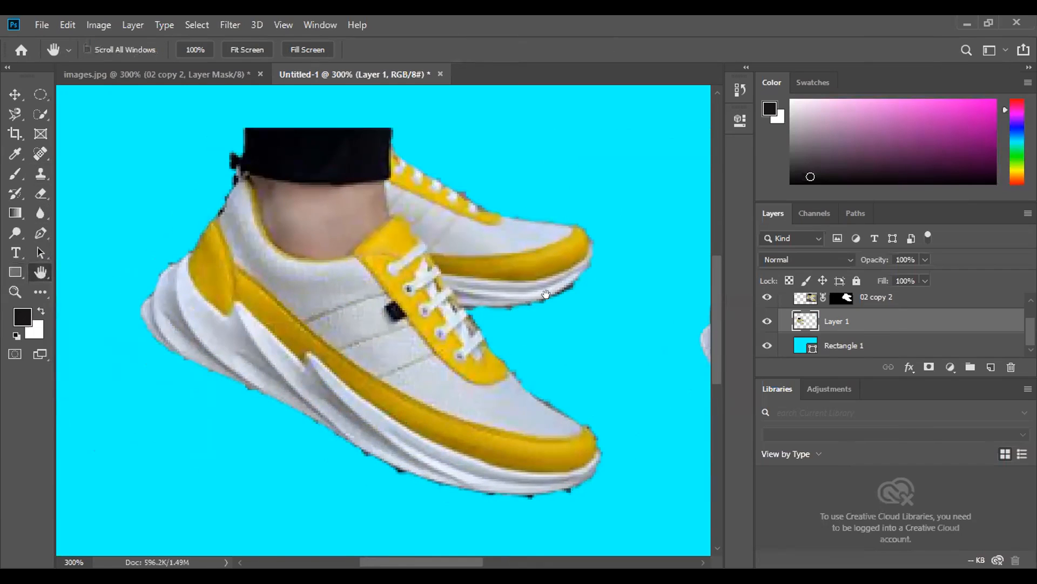
left_click_drag(540, 294, 241, 289)
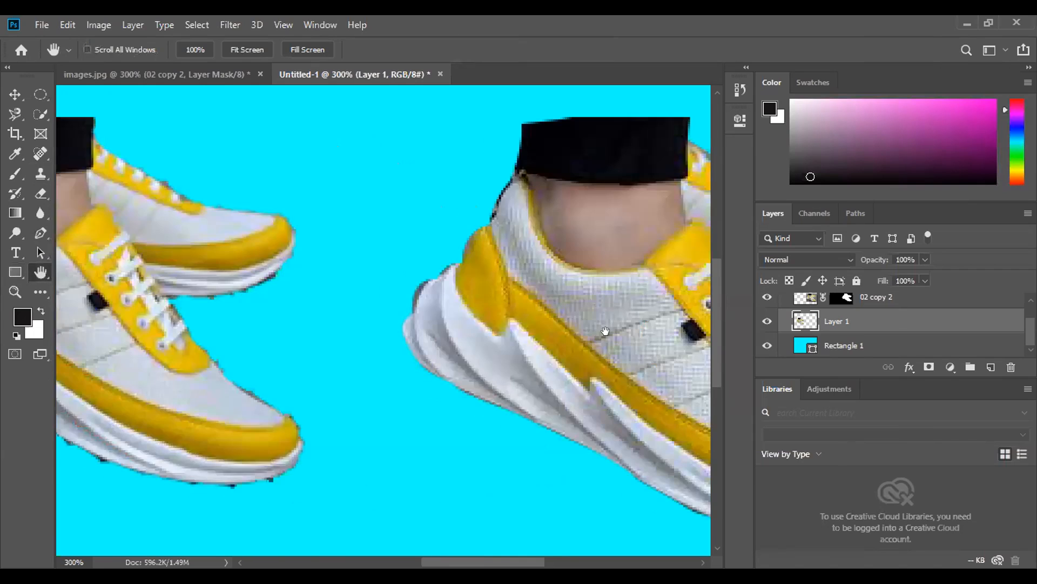
left_click_drag(601, 330, 423, 317)
left_click_drag(651, 320, 455, 318)
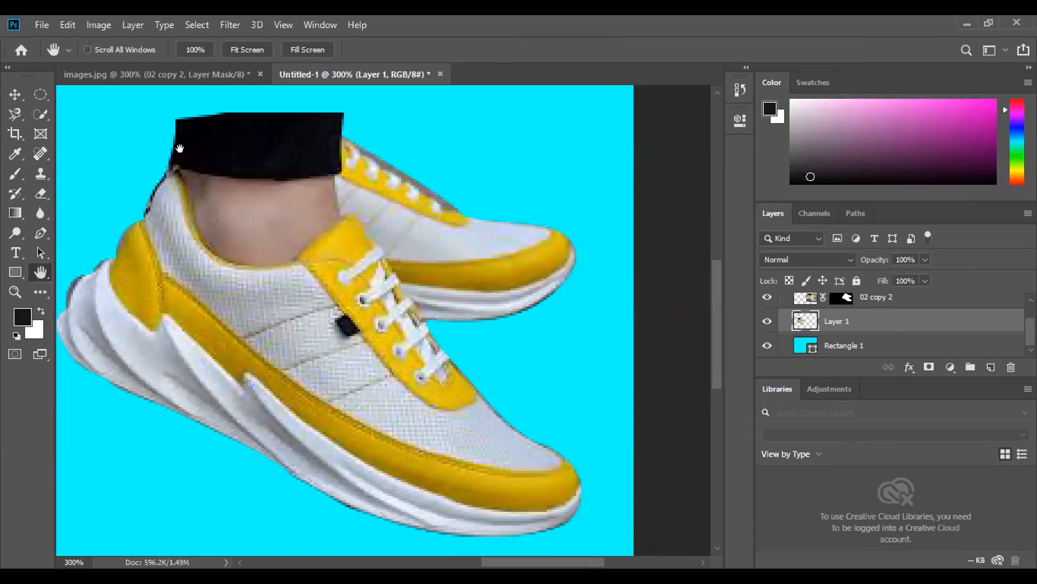
- In images.jpg, hide the 02 copy 2 layer and duplicate 02 copy as 02 copy 3, leaving only the new duplicate visible
left_click(78, 73)
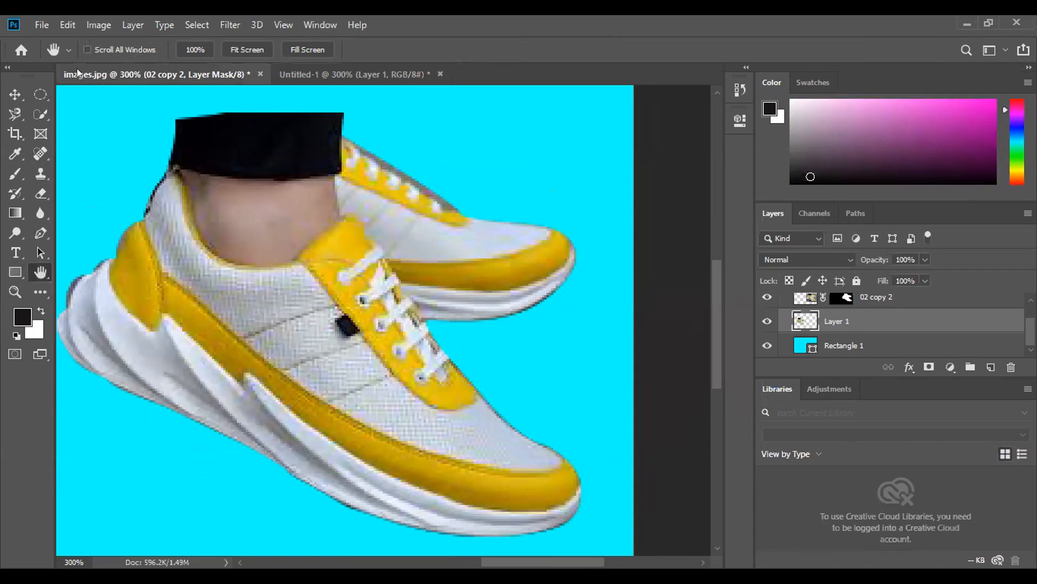
left_click(765, 303)
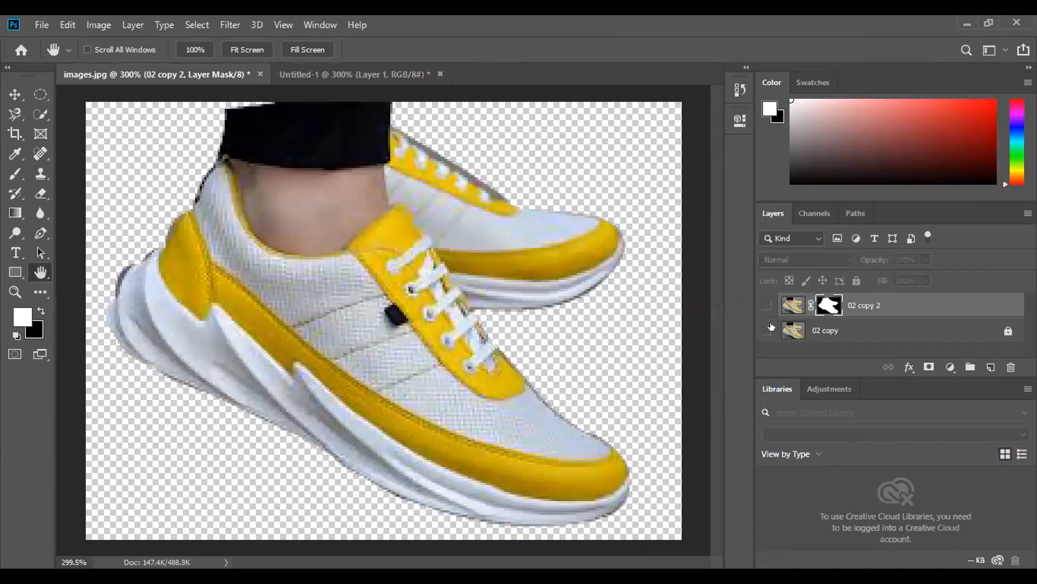
left_click(767, 331)
left_click_drag(945, 329, 990, 367)
key("x")
scroll(774, 328, "down", 1)
left_click(767, 344)
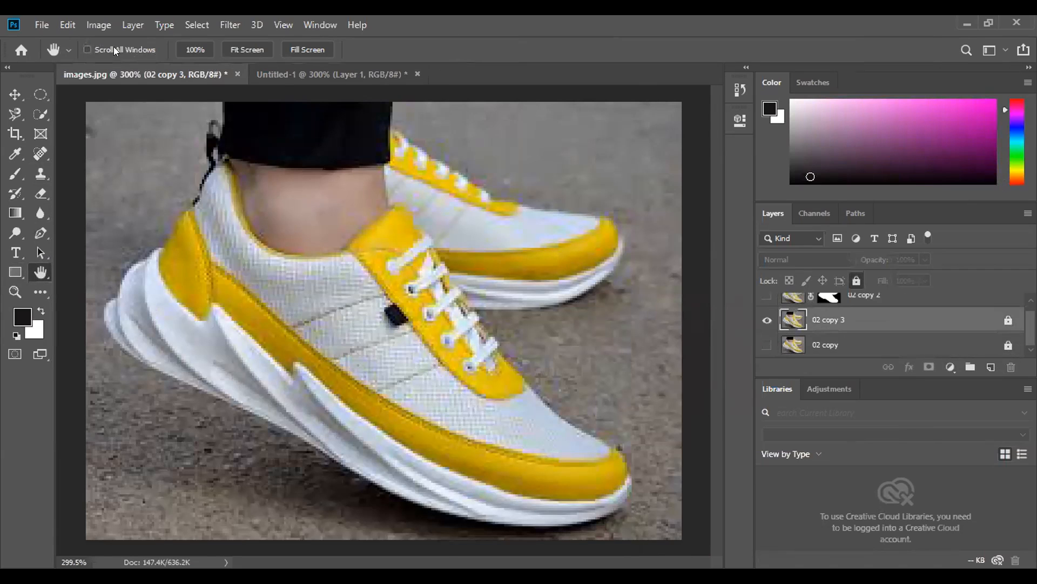
- Select the shoes and leg on the 02 copy 3 layer automatically with Select Subject
left_click(40, 114)
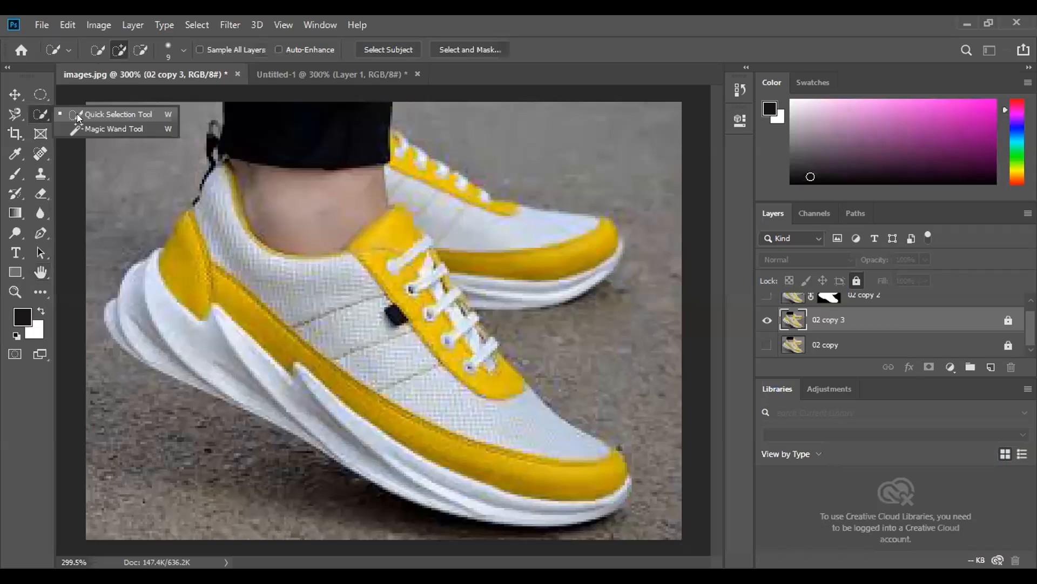
left_click(406, 49)
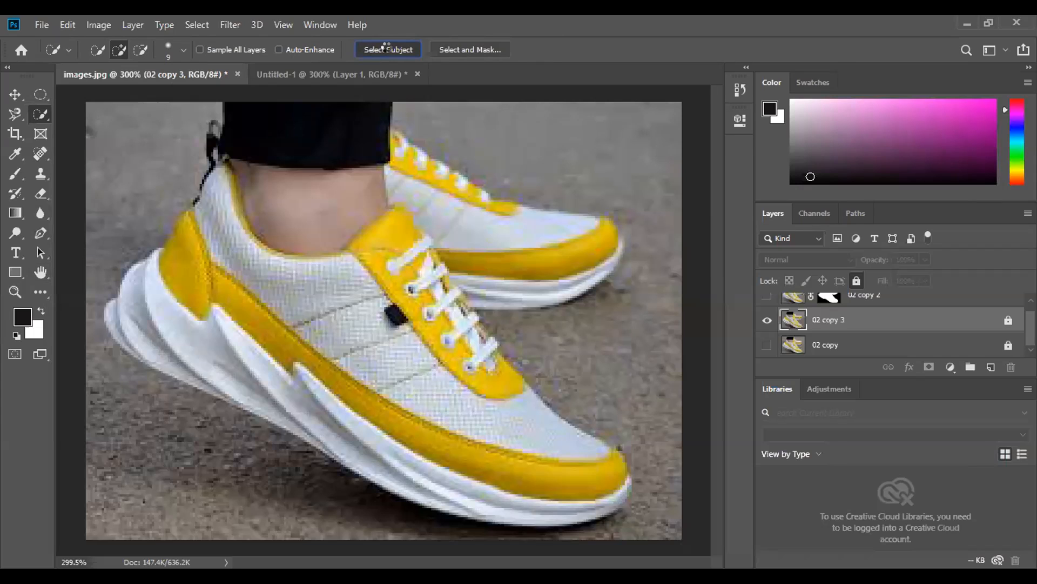
left_click(385, 48)
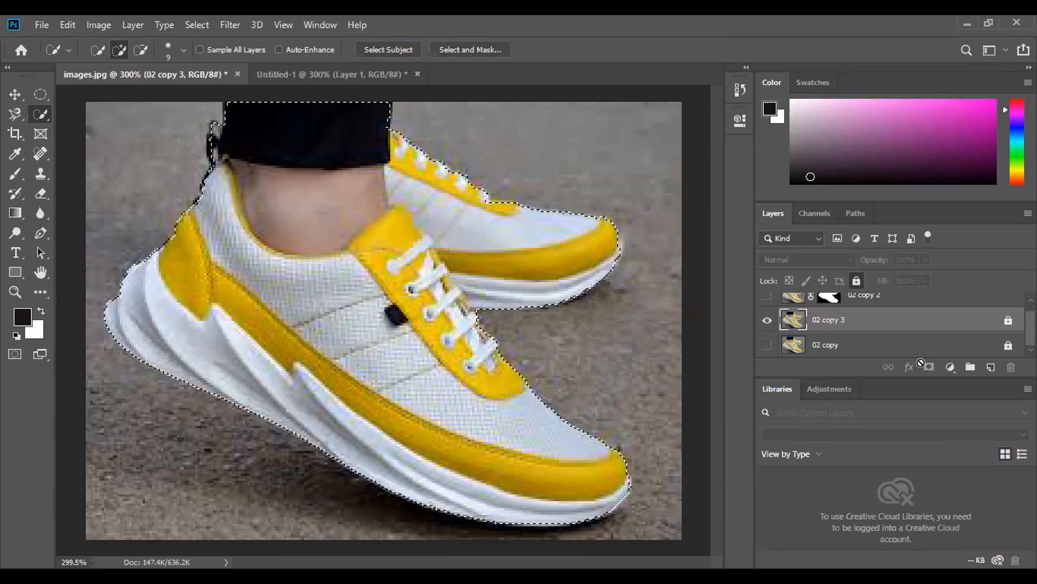
- Unlock the 02 copy 3 layer and add a layer mask from the shoe selection
left_click(17, 94)
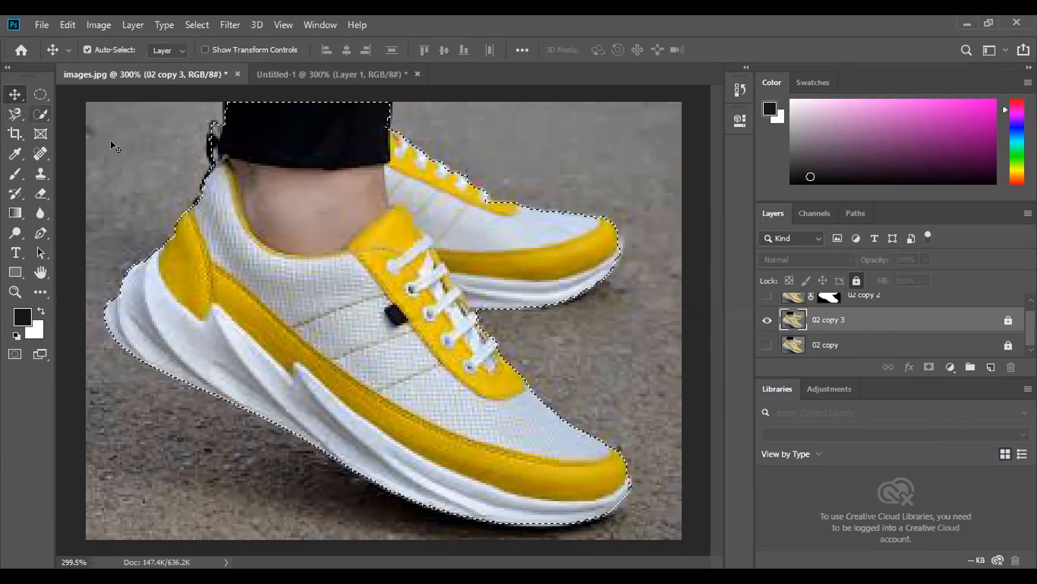
left_click(857, 280)
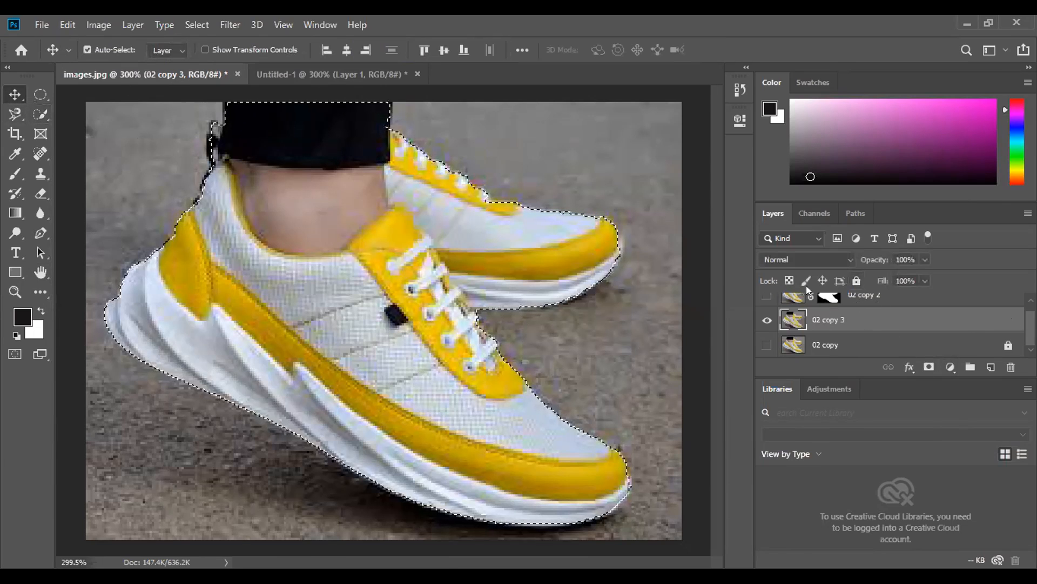
left_click(929, 367)
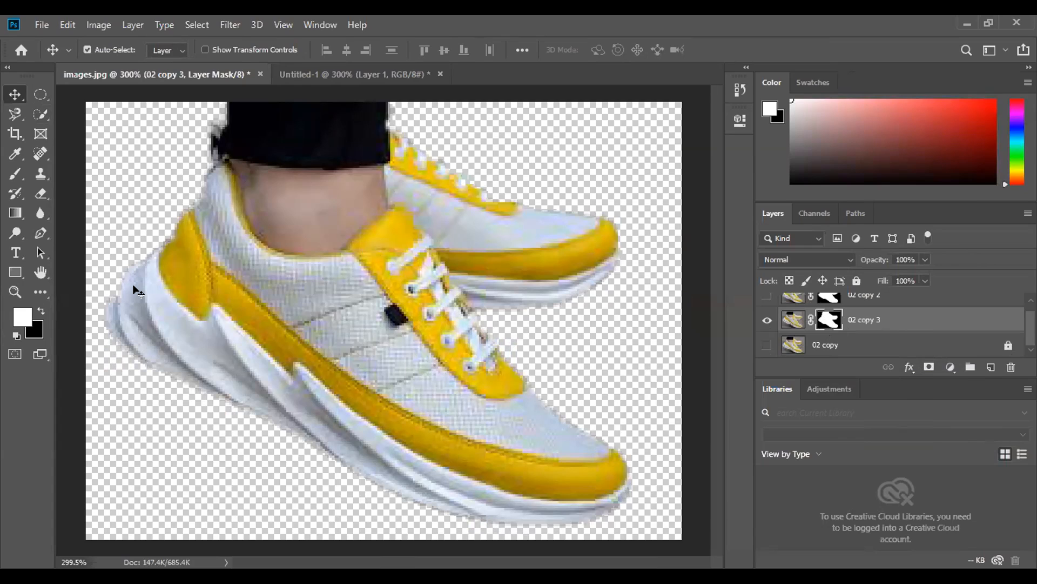
- Paint white on the 02 copy 3 mask around the soles and between the shoes with a 44 px brush at 20% hardness
left_click(14, 176)
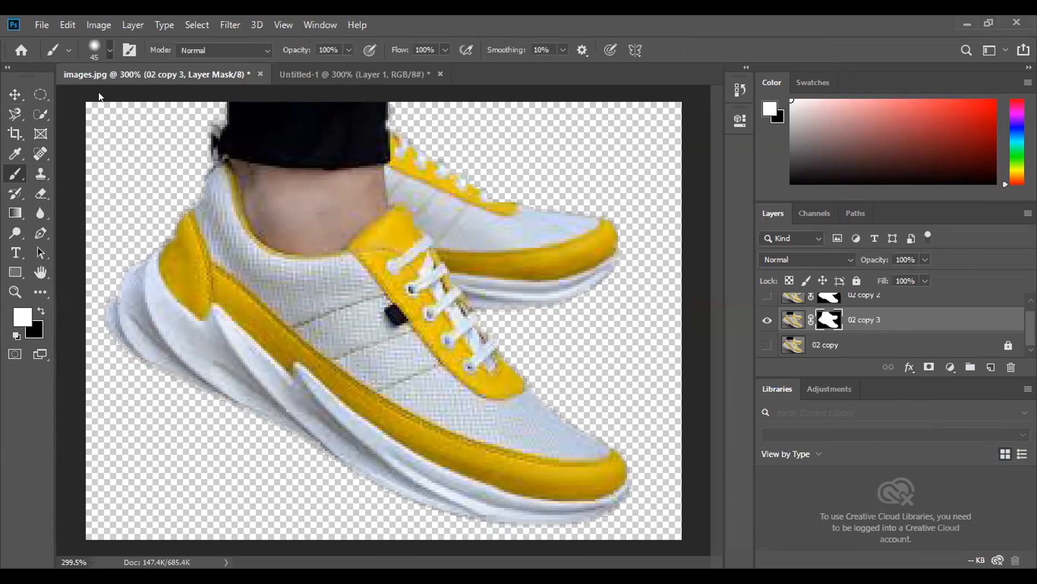
left_click(106, 49)
mouse_move(112, 133)
left_mouse_down()
mouse_move(102, 138)
mouse_move(114, 131)
mouse_move(105, 98)
mouse_move(105, 133)
left_mouse_up()
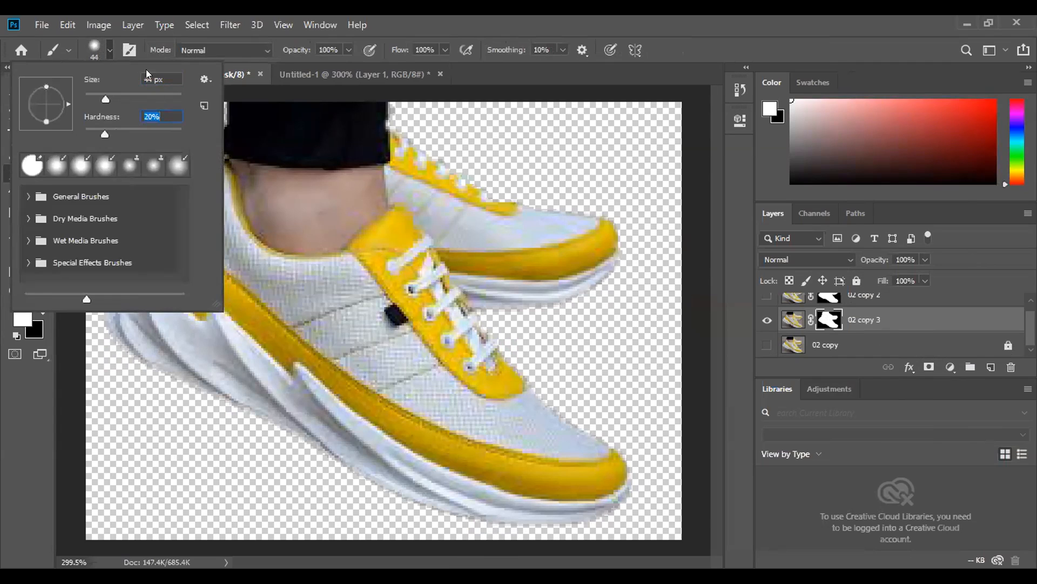
key("Return")
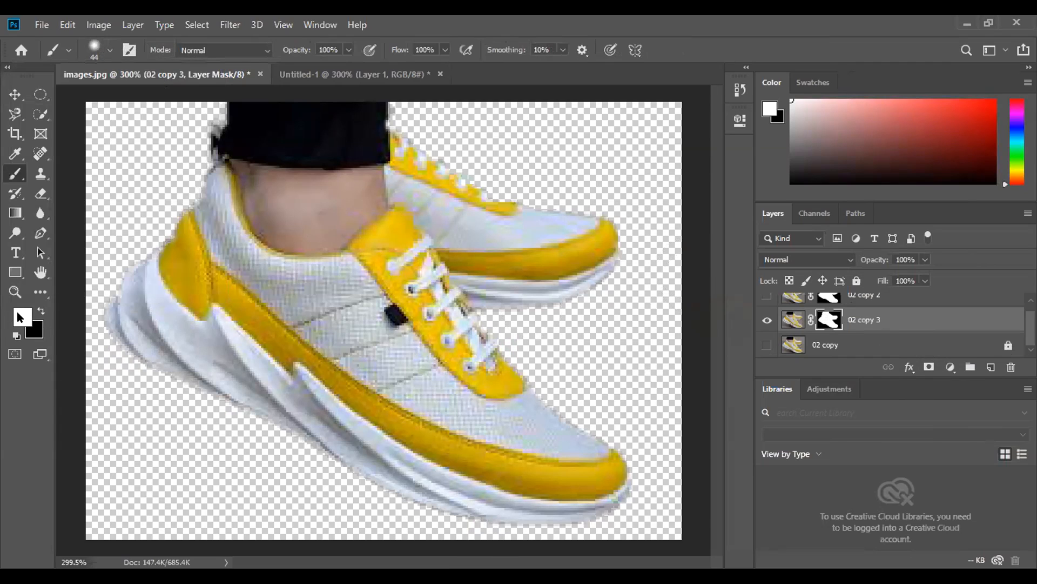
left_click_drag(106, 361, 232, 430)
mouse_move(420, 475)
left_mouse_down()
mouse_move(559, 487)
mouse_move(592, 453)
mouse_move(496, 297)
mouse_move(460, 282)
mouse_move(592, 270)
mouse_move(608, 234)
mouse_move(607, 261)
left_mouse_up()
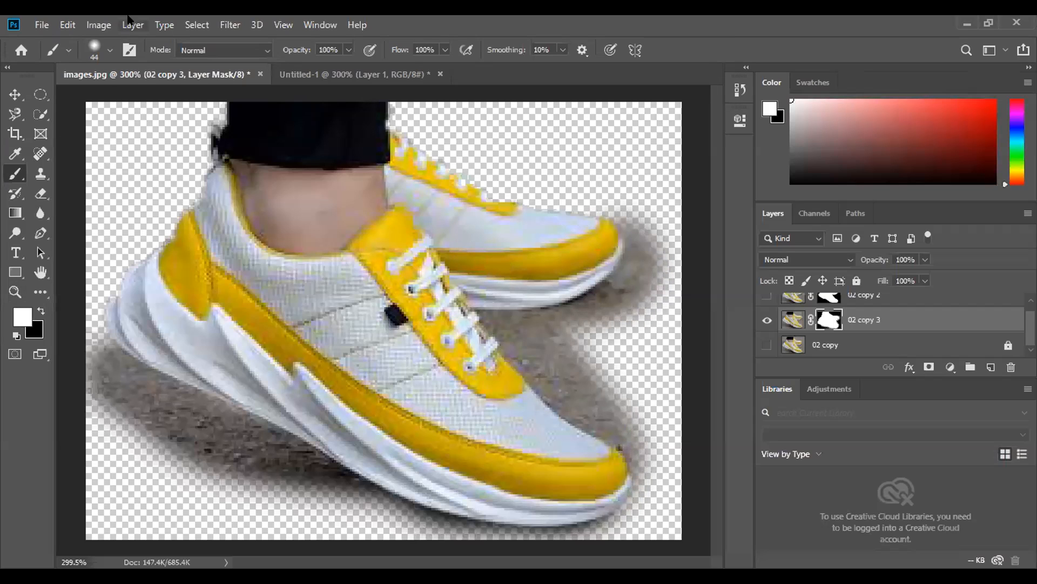
- Paint black on the mask with a 29 px brush to hide the ground below the front sole and beside the shoe toes
right_click(100, 97)
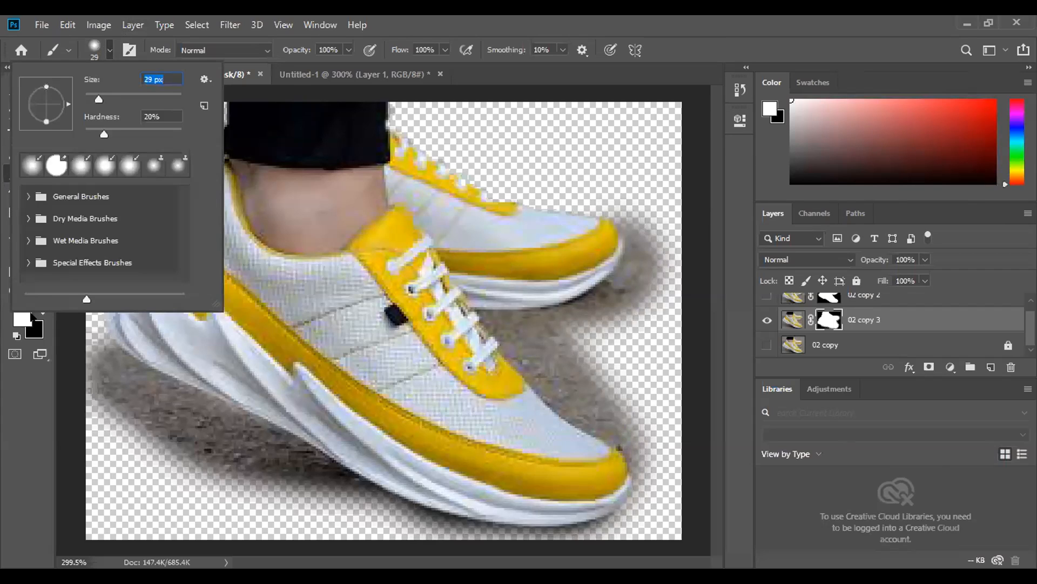
key("Return")
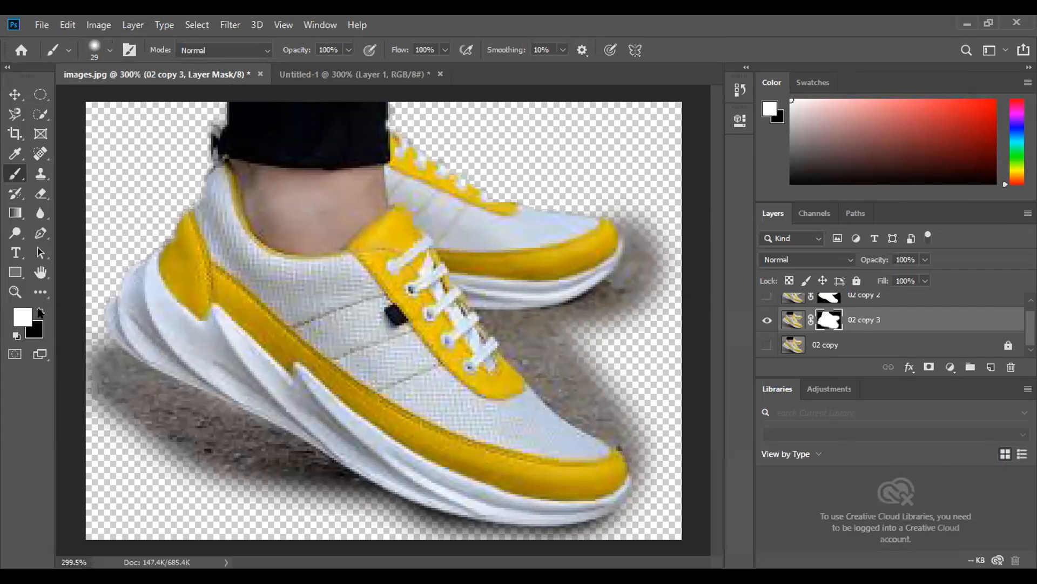
left_click(40, 313)
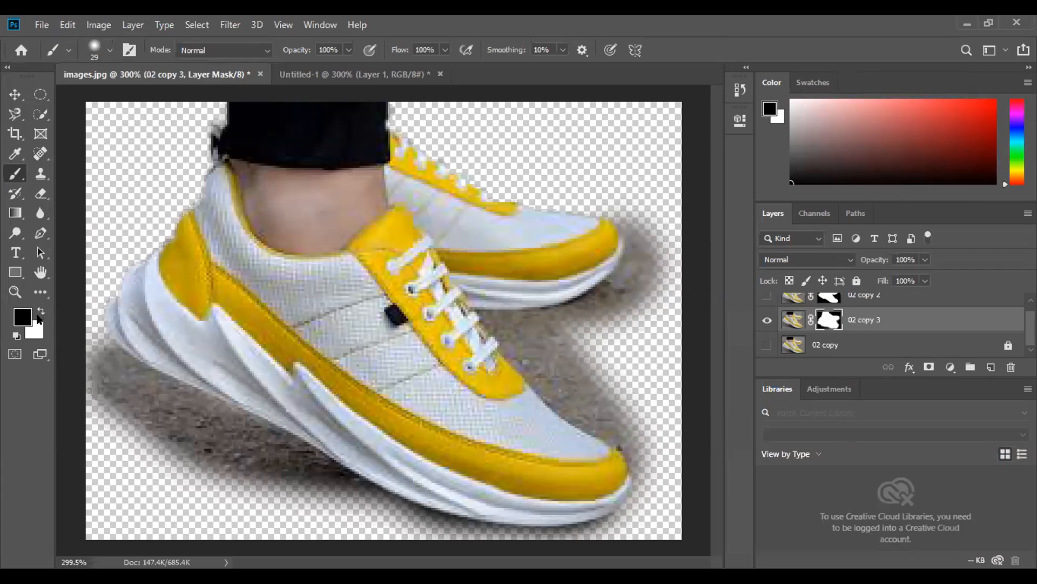
left_click(41, 312)
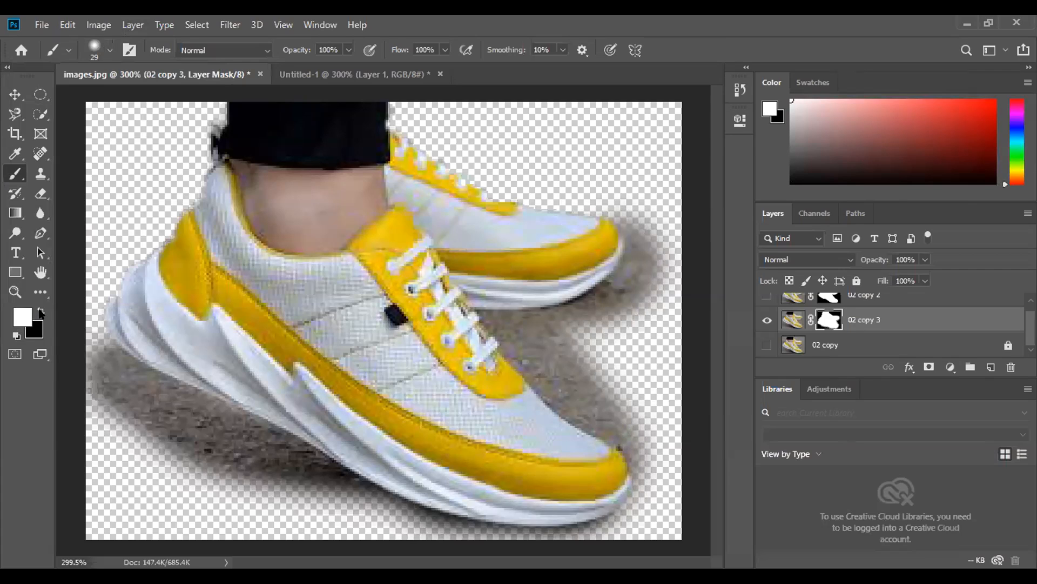
left_click(42, 312)
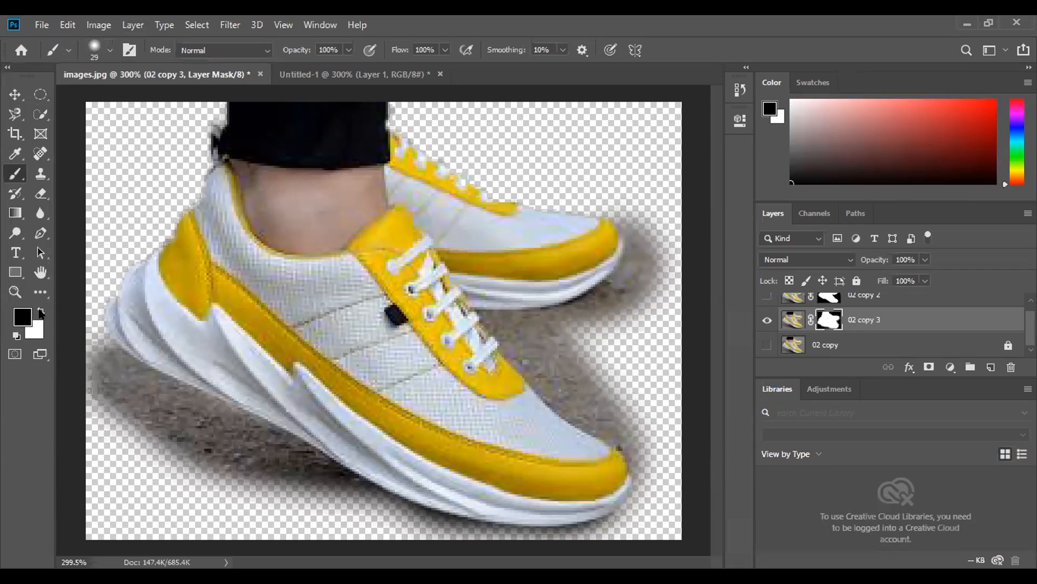
mouse_move(97, 355)
left_mouse_down()
mouse_move(144, 405)
mouse_move(232, 436)
mouse_move(305, 481)
mouse_move(115, 429)
mouse_move(70, 391)
left_mouse_up()
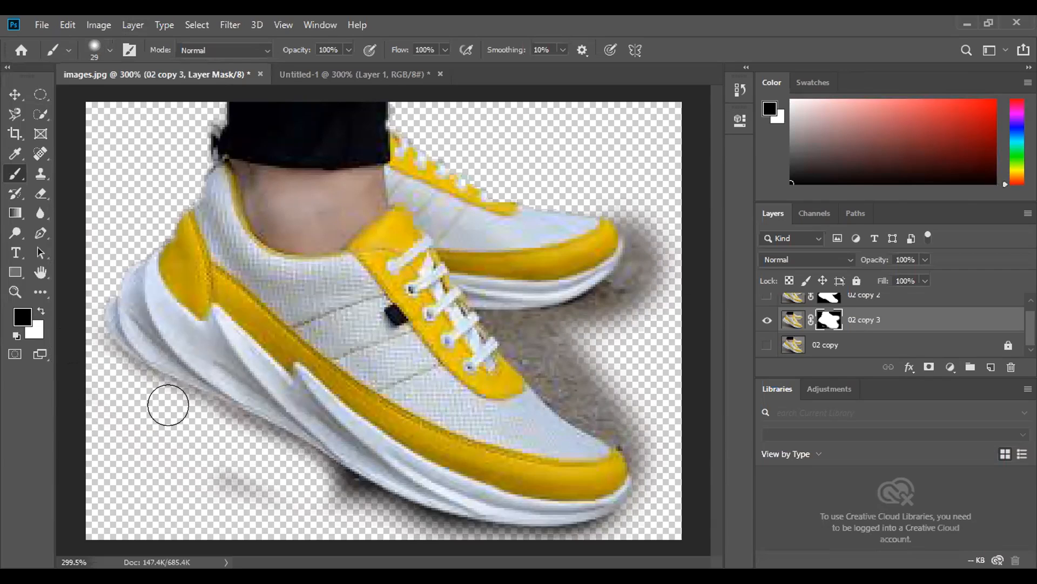
mouse_move(193, 420)
left_mouse_down()
mouse_move(283, 455)
mouse_move(330, 487)
mouse_move(247, 488)
mouse_move(170, 468)
mouse_move(351, 500)
mouse_move(434, 530)
mouse_move(607, 528)
mouse_move(653, 512)
left_mouse_up()
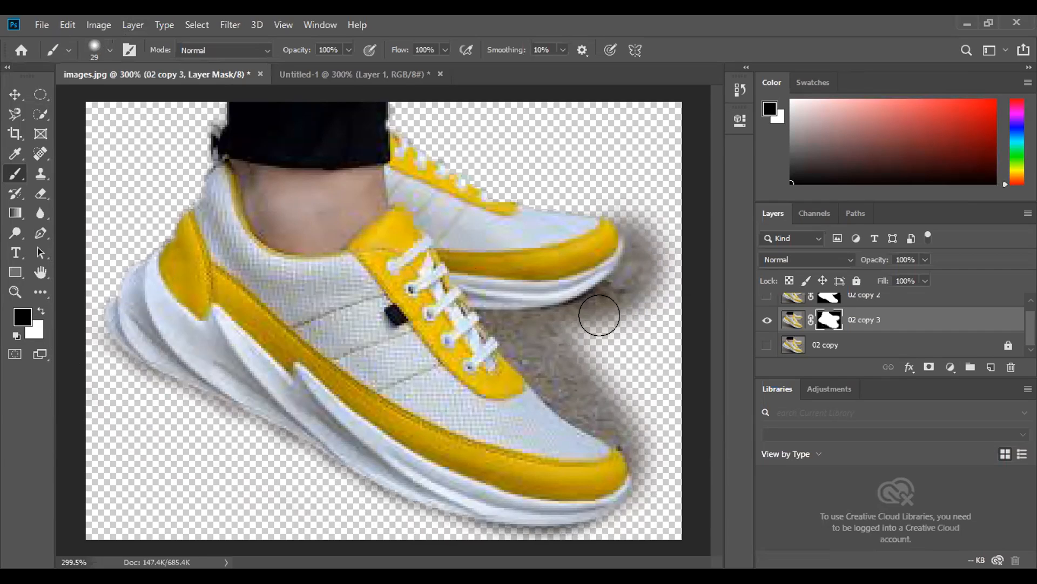
mouse_move(631, 260)
left_mouse_down()
mouse_move(643, 206)
mouse_move(657, 253)
mouse_move(606, 305)
mouse_move(656, 234)
mouse_move(632, 185)
mouse_move(607, 171)
mouse_move(594, 331)
mouse_move(530, 326)
mouse_move(605, 377)
mouse_move(569, 378)
mouse_move(629, 433)
left_mouse_up()
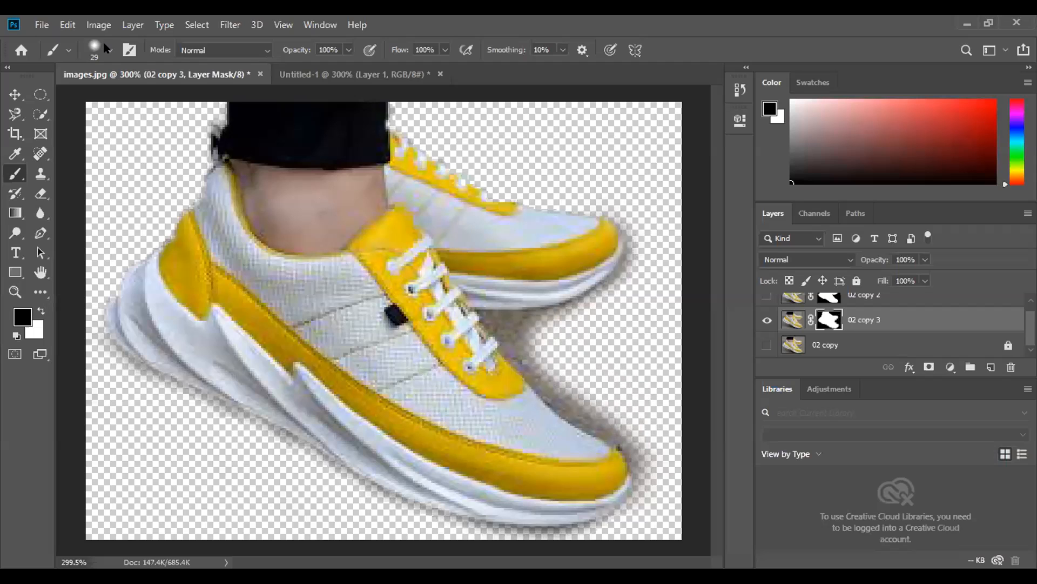
- With a 20 px brush, mask along the rear shoe's toe and sole in black and restore its sole edge in white
left_click(109, 50)
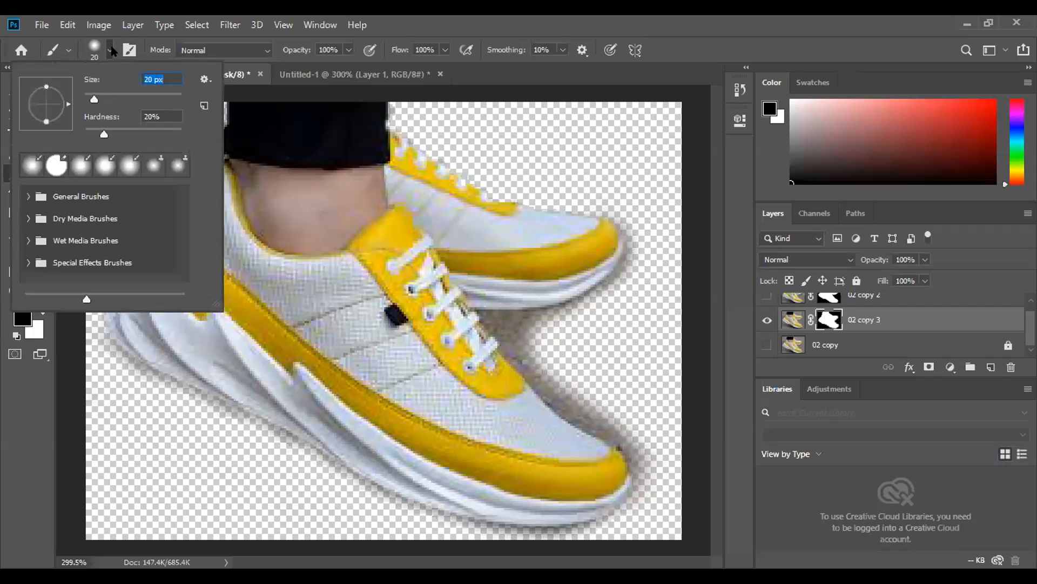
left_click(514, 322)
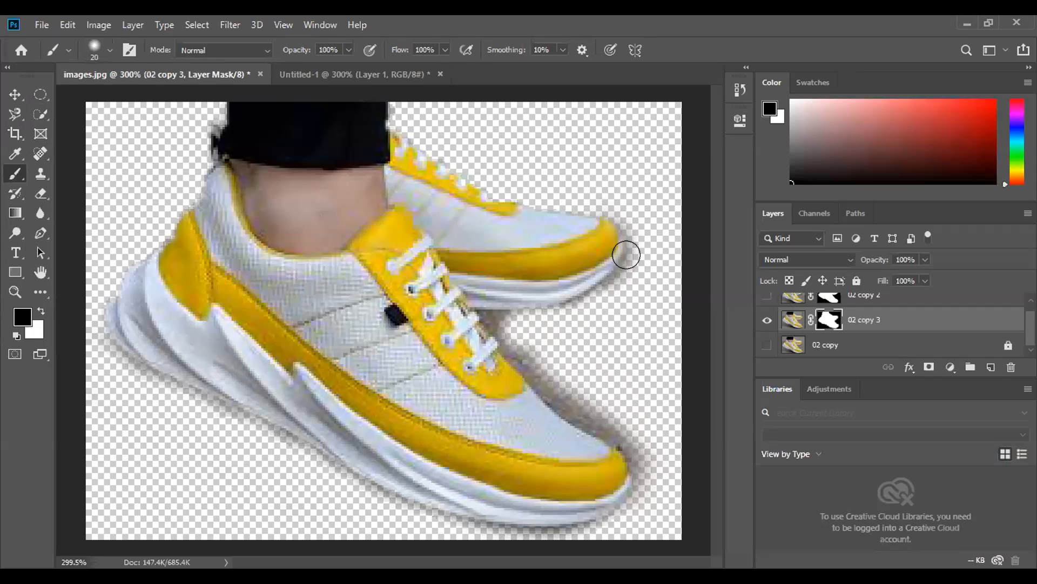
left_click_drag(626, 255, 637, 208)
mouse_move(495, 313)
left_mouse_down()
mouse_move(491, 301)
mouse_move(540, 306)
mouse_move(613, 270)
left_mouse_up()
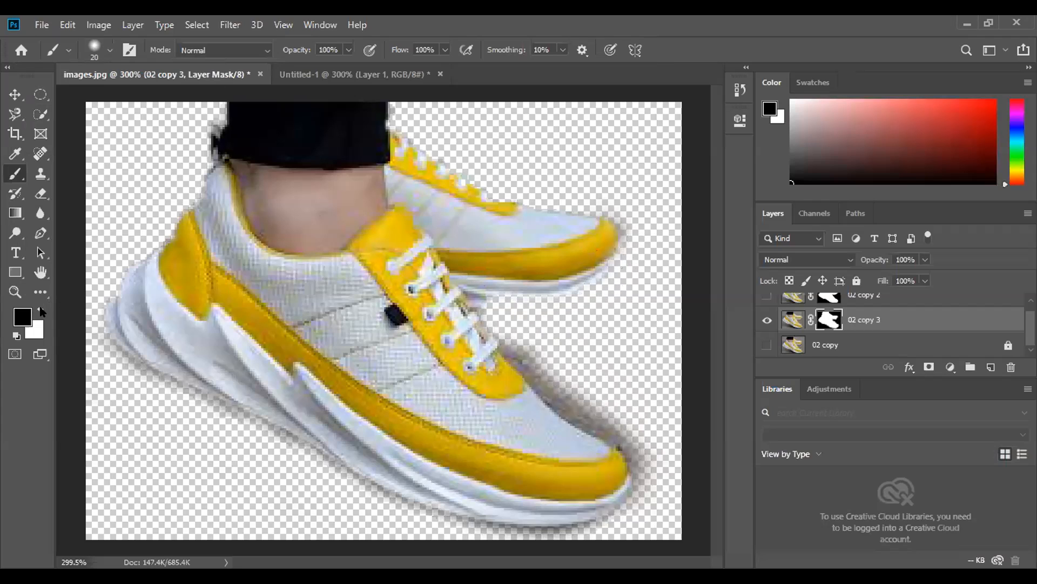
left_click(39, 311)
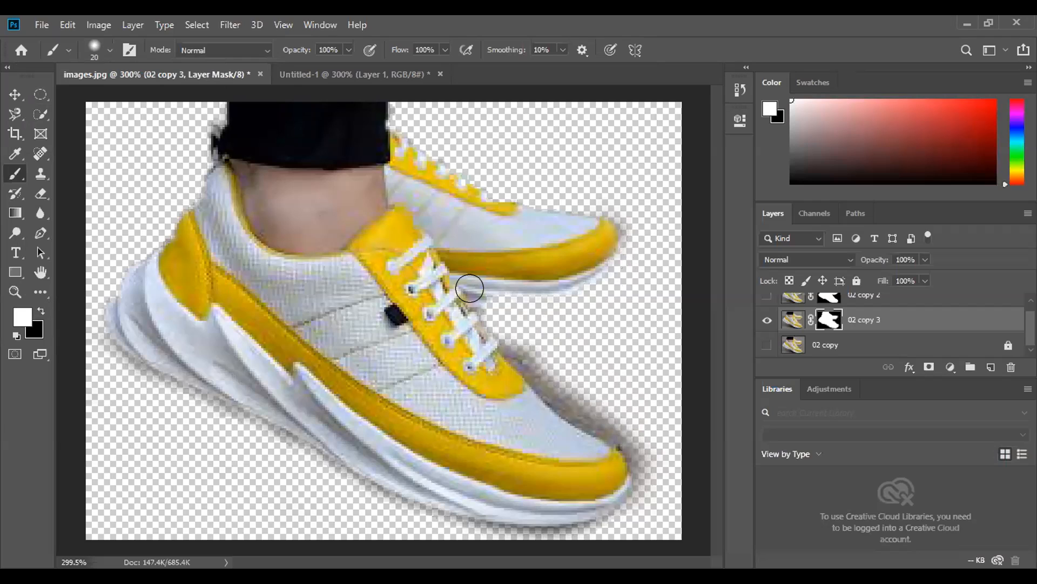
mouse_move(605, 239)
left_mouse_down()
mouse_move(561, 287)
mouse_move(491, 303)
mouse_move(469, 297)
mouse_move(518, 347)
left_mouse_up()
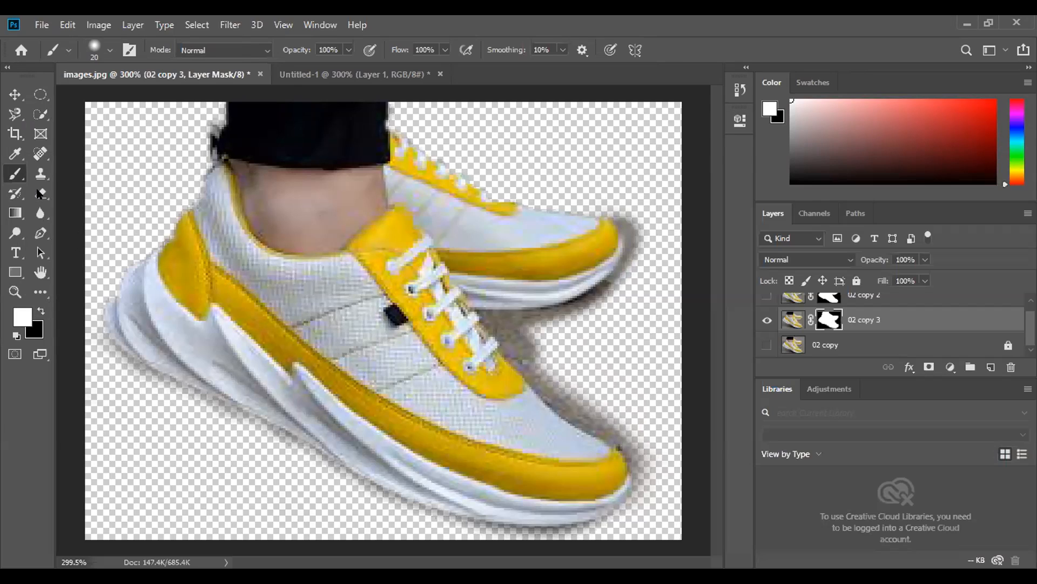
- Erase the ground shadow under the rear shoe's sole on the 02 copy 3 mask with a 23 px eraser at 100% hardness
left_click_drag(39, 194, 88, 196)
left_click(88, 195)
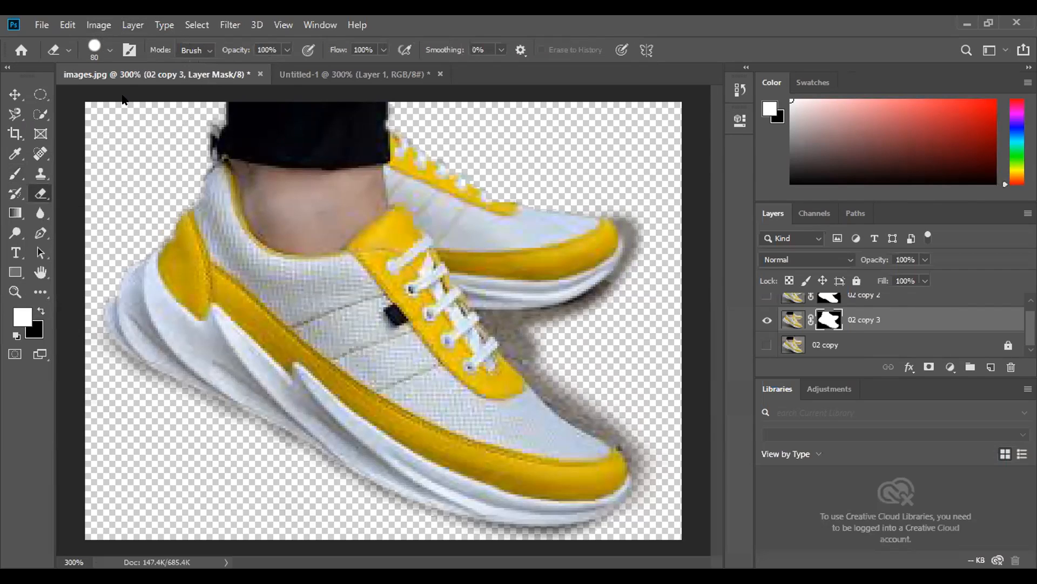
right_click(123, 99)
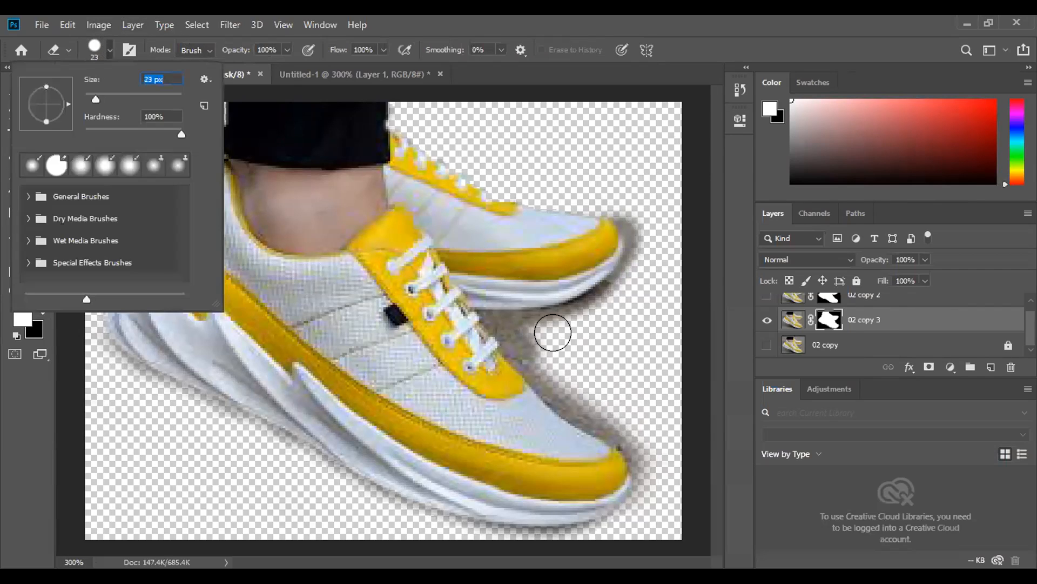
key("Return")
mouse_move(582, 318)
left_mouse_down()
mouse_move(625, 292)
mouse_move(646, 257)
mouse_move(653, 234)
mouse_move(639, 197)
left_mouse_up()
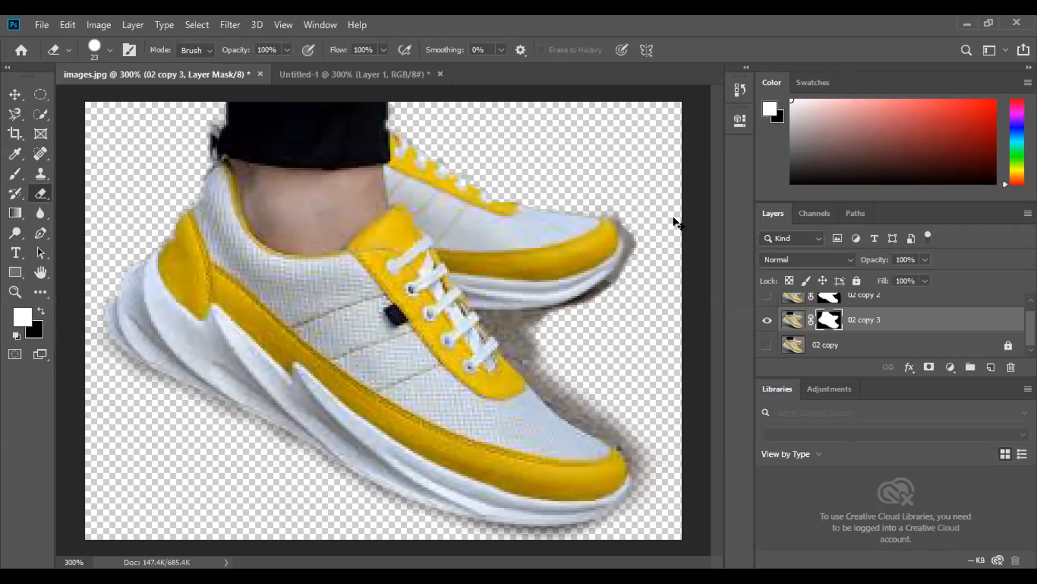
- Erase the remaining shadow around the rear shoe's toe and along the front shoe's upper toe edge on the mask
key("ctrl+plus")
left_click_drag(574, 331, 721, 286)
scroll(683, 271, "up", 1)
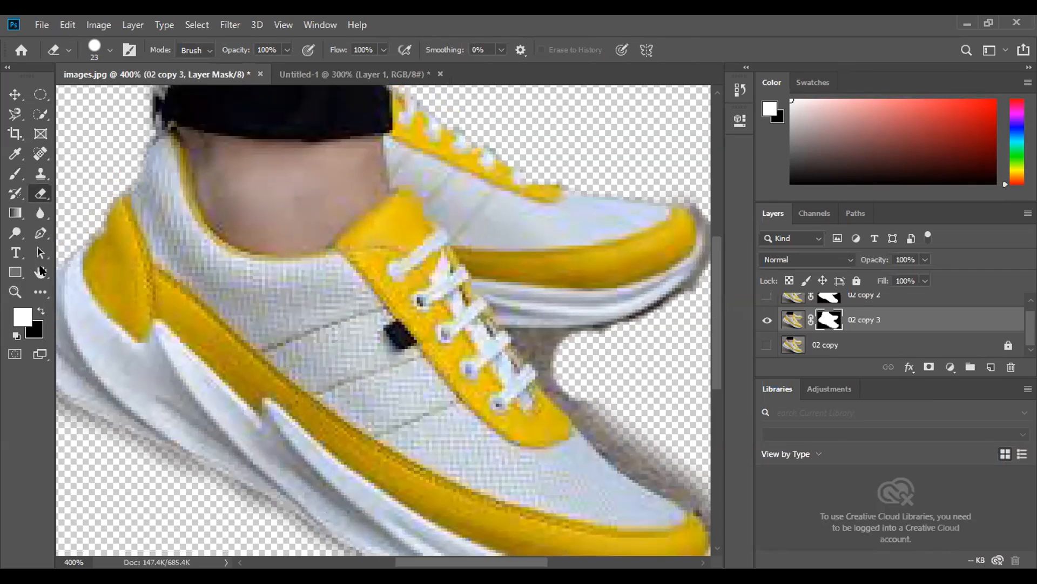
left_click_drag(95, 281, 61, 232)
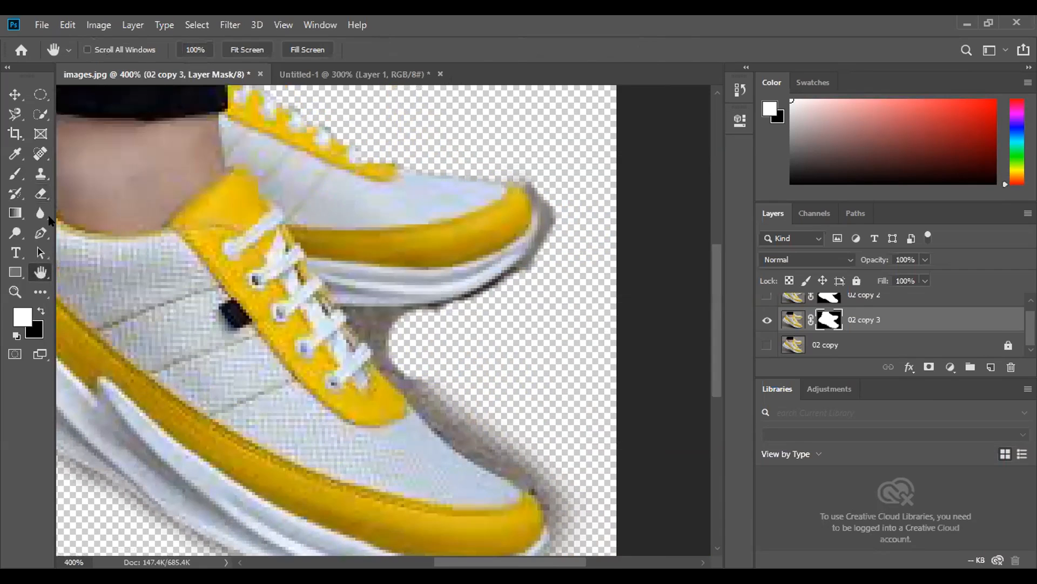
left_click(39, 193)
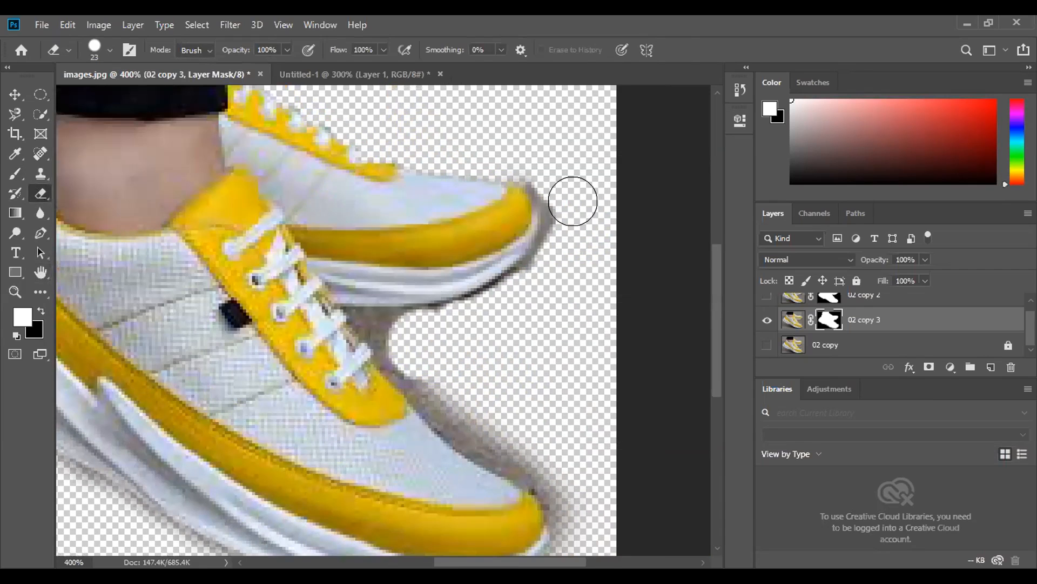
mouse_move(565, 198)
left_mouse_down()
mouse_move(562, 167)
mouse_move(576, 222)
left_mouse_up()
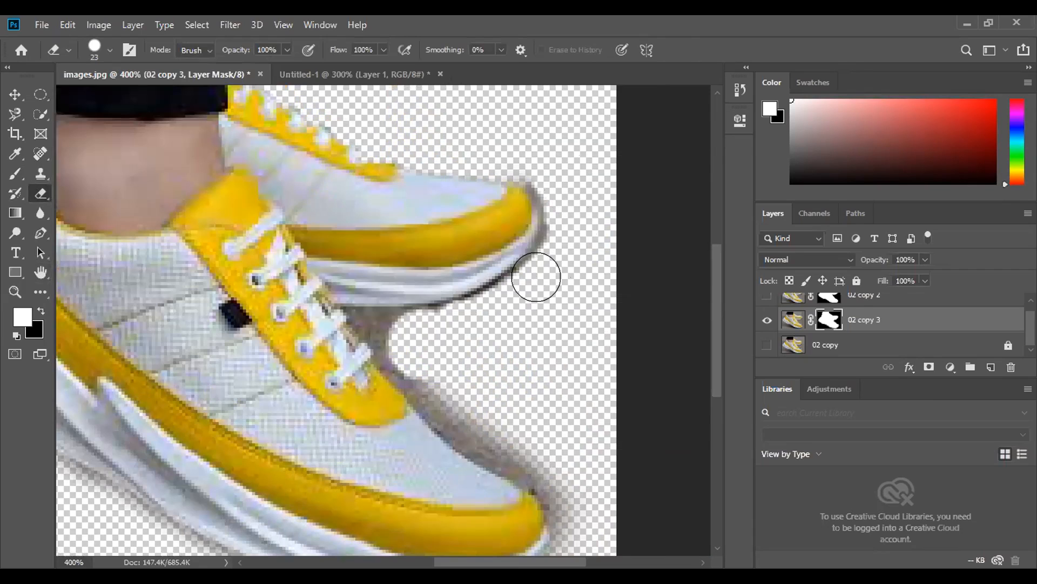
mouse_move(409, 339)
left_mouse_down()
mouse_move(467, 404)
mouse_move(551, 449)
mouse_move(575, 494)
left_mouse_up()
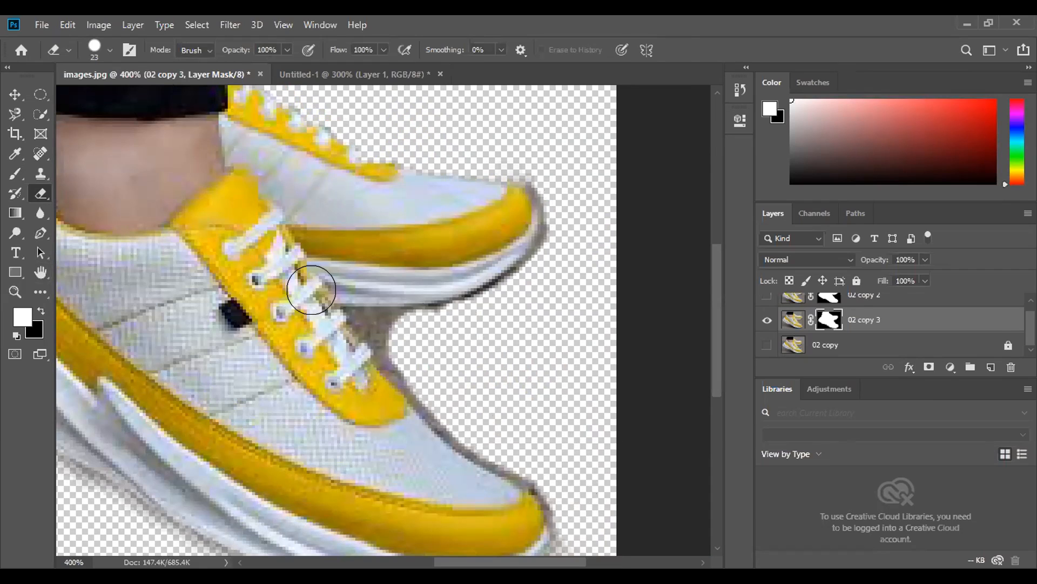
- Reduce the eraser to 14 px and erase the shadow between the front shoe's laces and the rear shoe's sole
left_click(110, 51)
left_click_drag(93, 100, 90, 100)
mouse_move(375, 312)
left_mouse_down()
mouse_move(405, 322)
mouse_move(488, 306)
mouse_move(519, 277)
left_mouse_up()
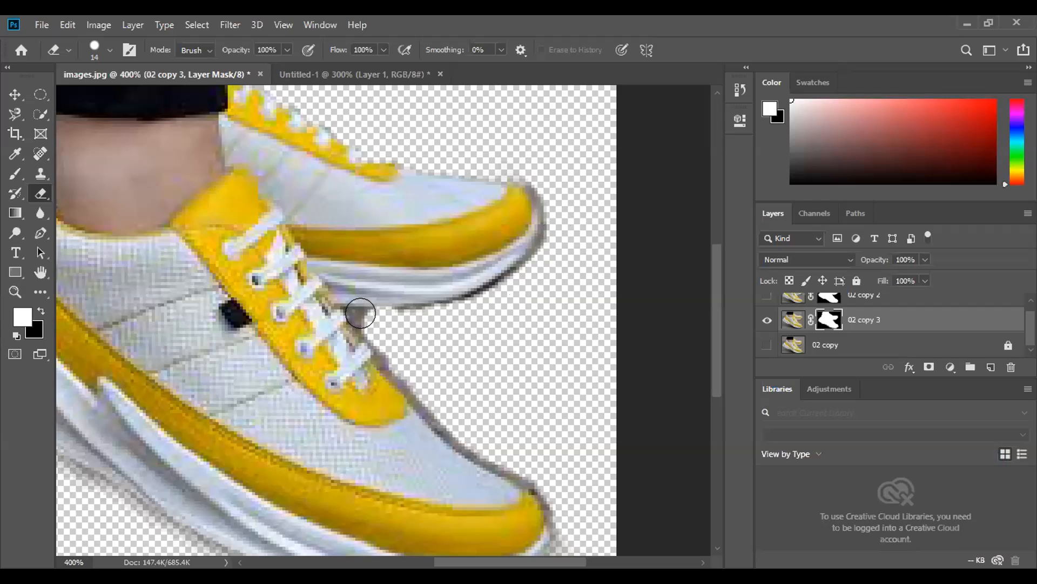
left_click_drag(358, 308, 373, 324)
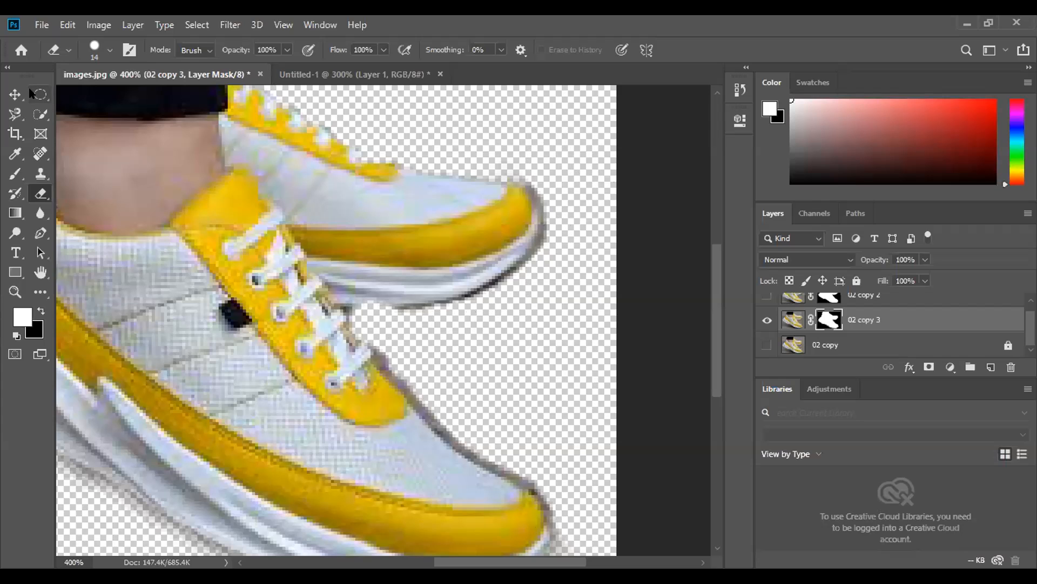
- Move the masked shoes on the 02 copy 3 layer slightly to the right on the canvas
key("v")
left_click_drag(141, 174, 258, 200)
mouse_move(250, 245)
left_mouse_down()
mouse_move(355, 263)
mouse_move(297, 288)
mouse_move(202, 252)
left_mouse_up()
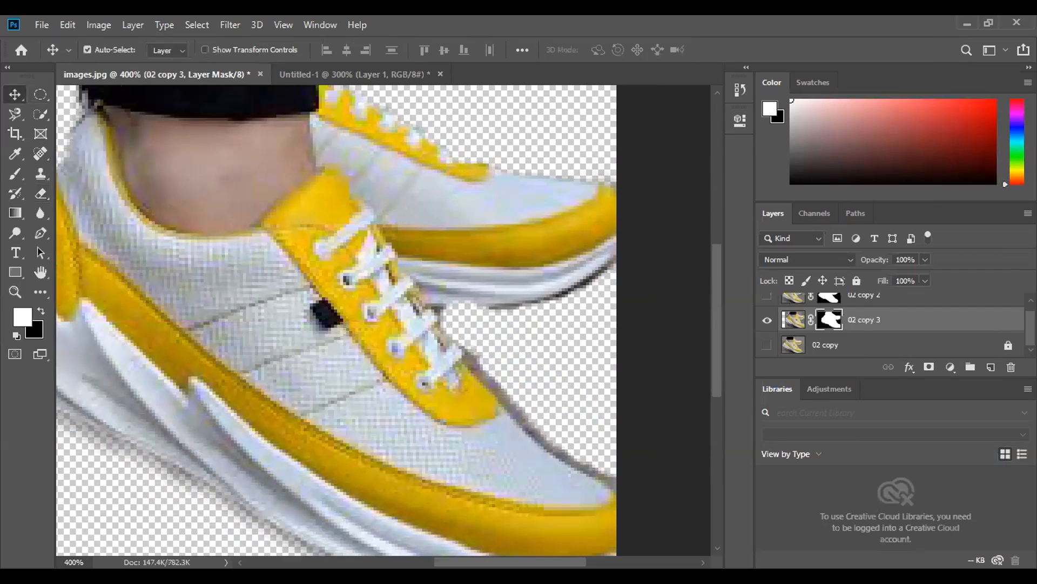
key("ctrl+0")
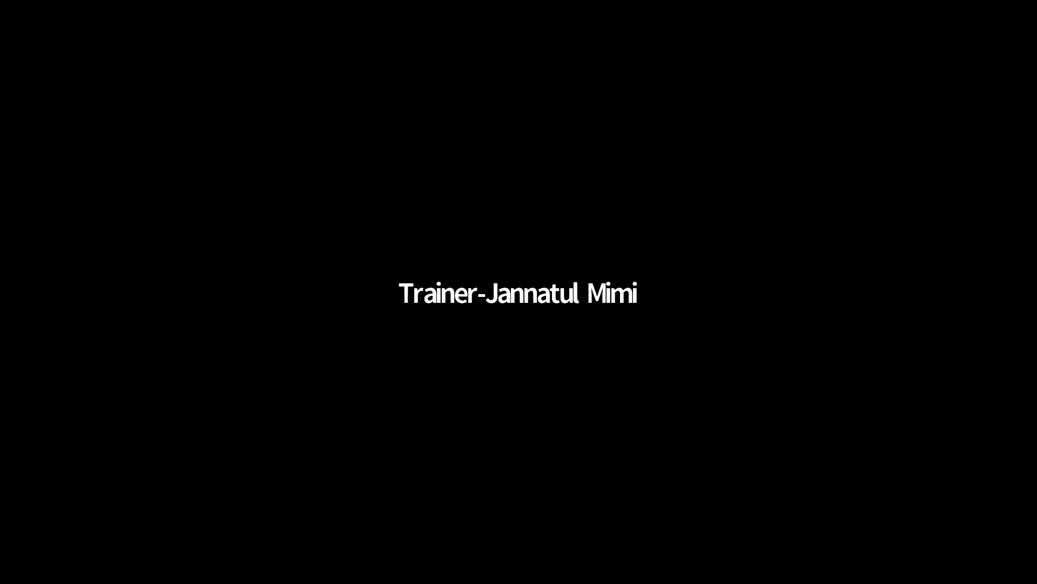
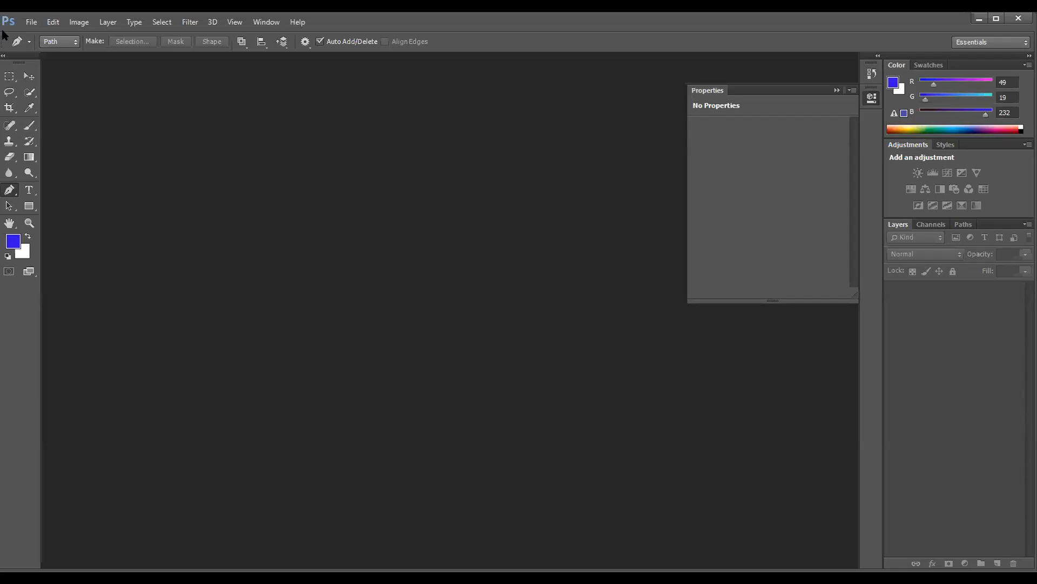
- Open the photo 20190722_134438.jpg from the Me folder on the E: drive
left_click(31, 23)
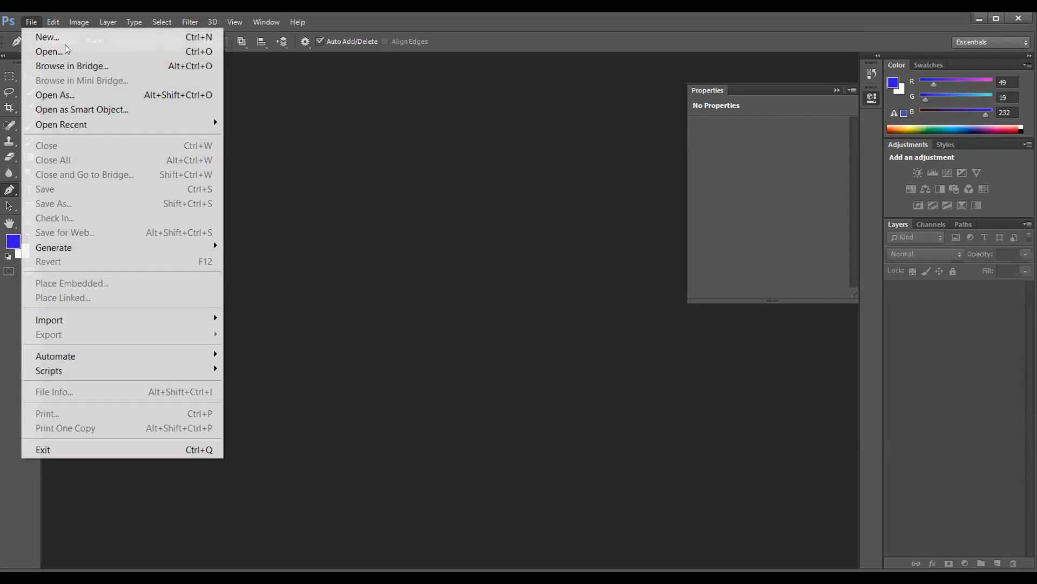
left_click(96, 51)
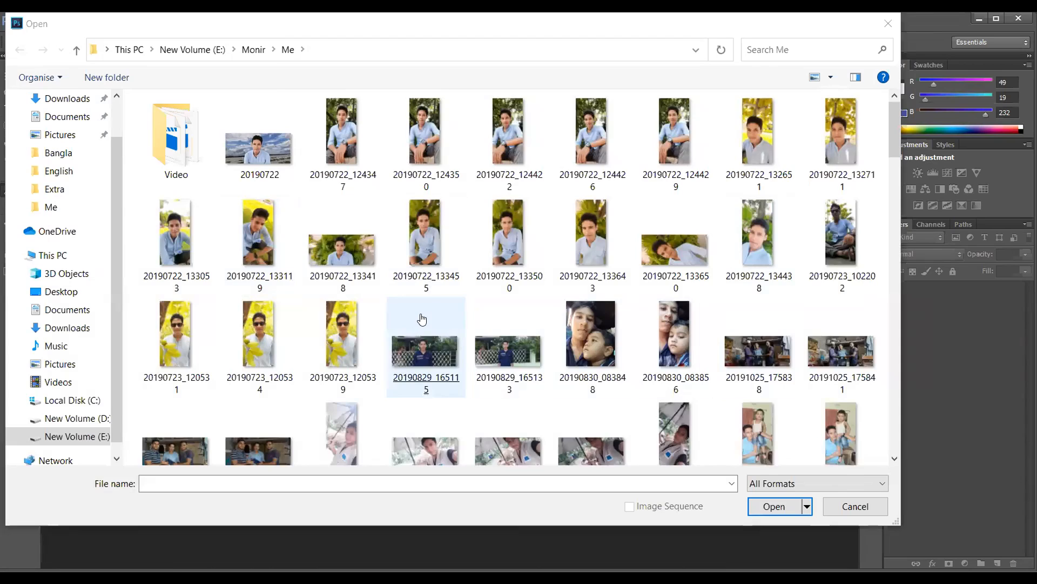
scroll(422, 318, "down", 2)
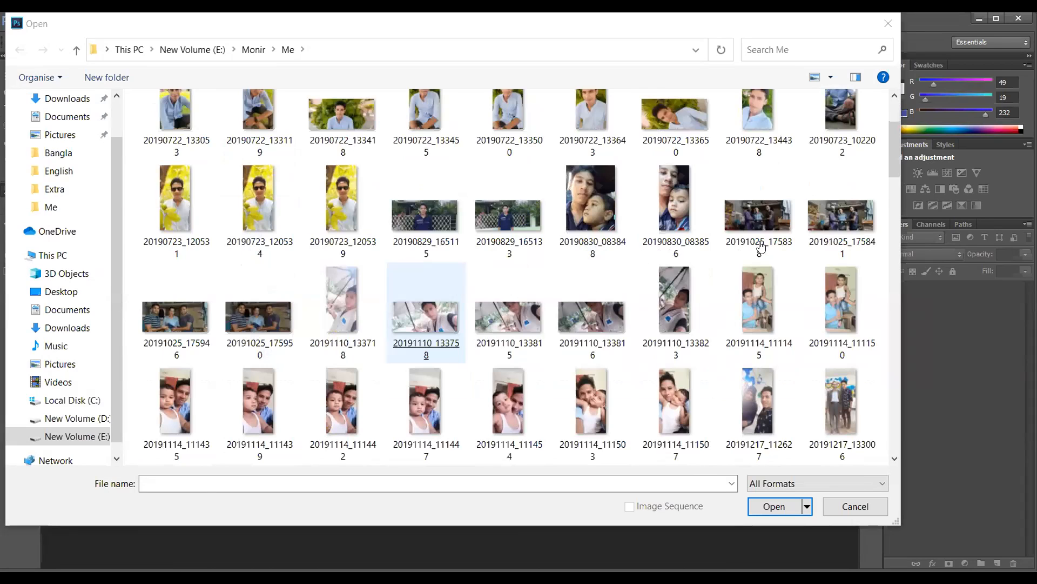
scroll(762, 247, "up", 2)
key("Escape")
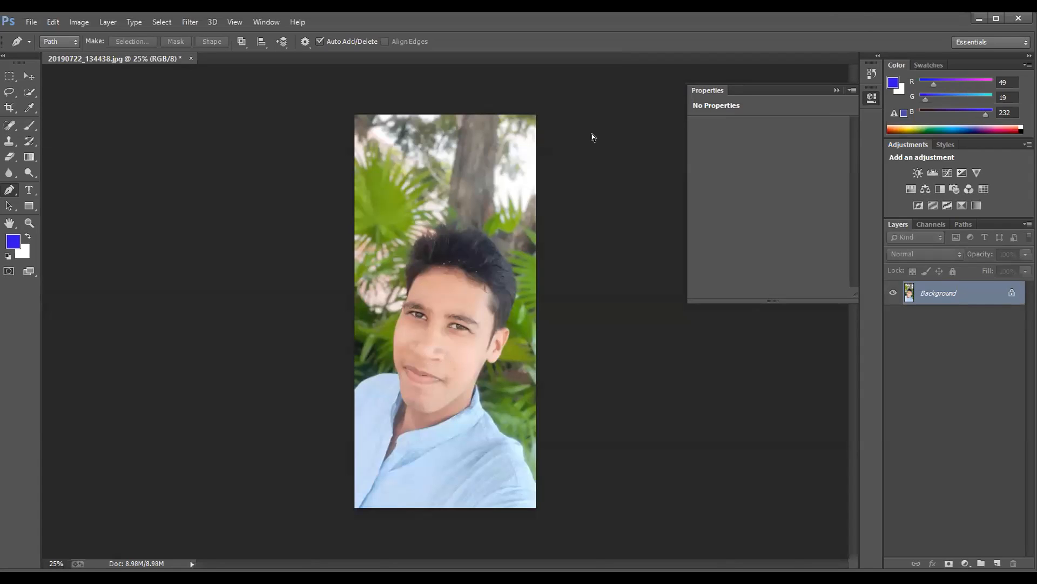
- Start a Pen tool path at the photo's left border along the upper edge of the blue shirt's shoulder
key("ctrl+plus")
key("ctrl+plus")
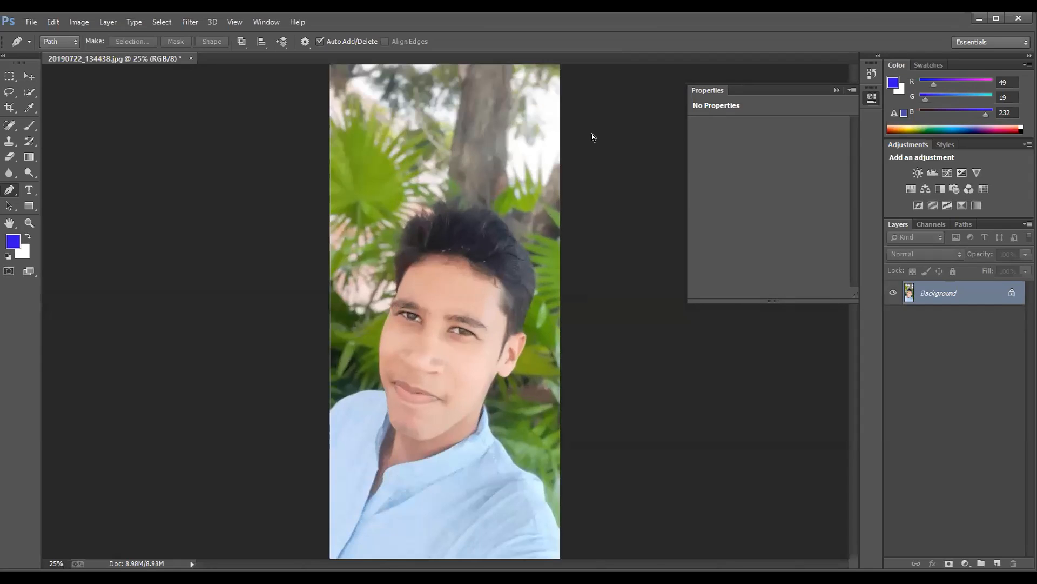
key("ctrl+plus")
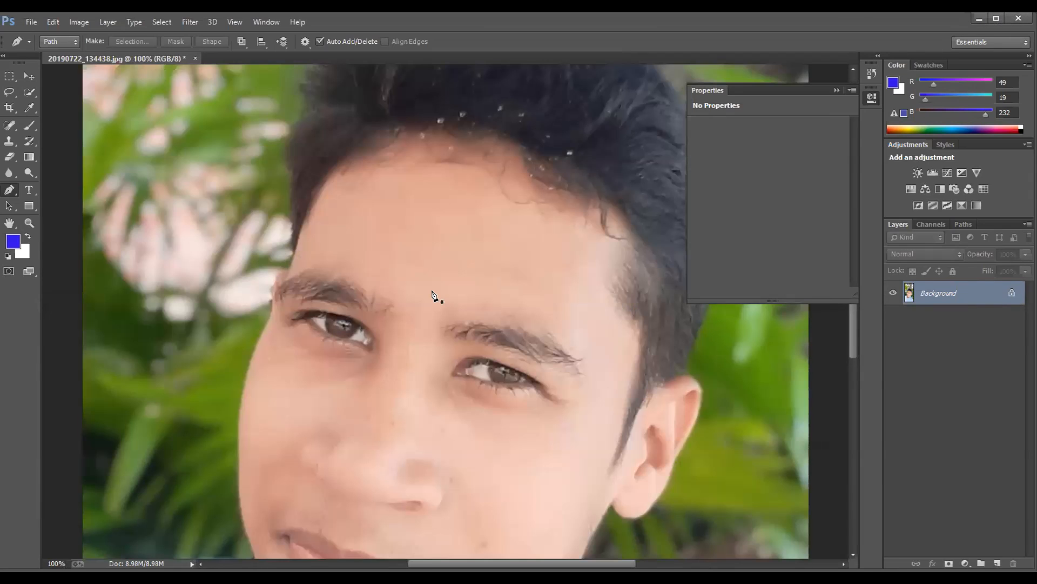
scroll(437, 301, "down", 2)
scroll(438, 301, "down", 5)
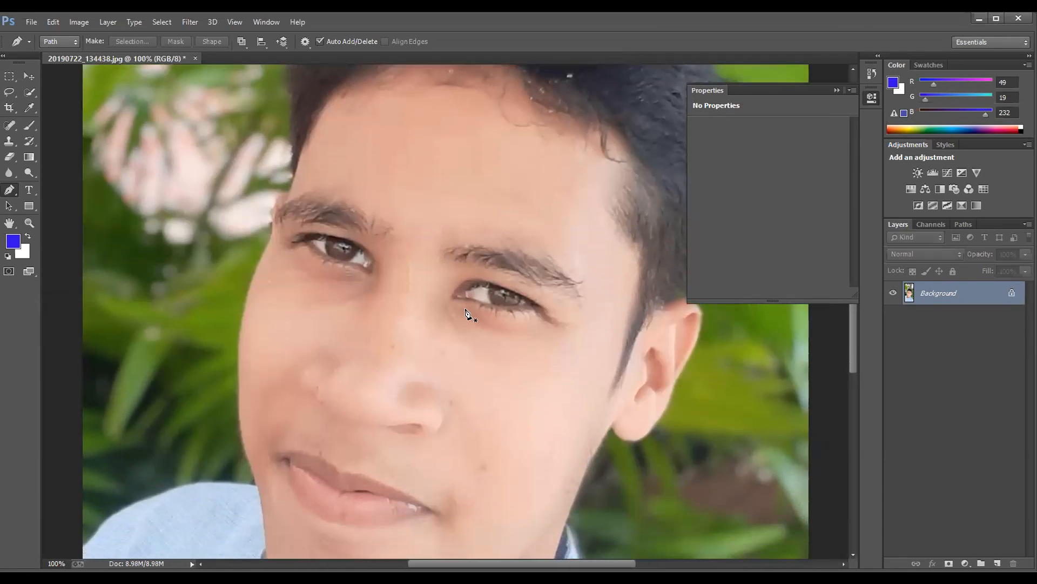
scroll(465, 310, "down", 4)
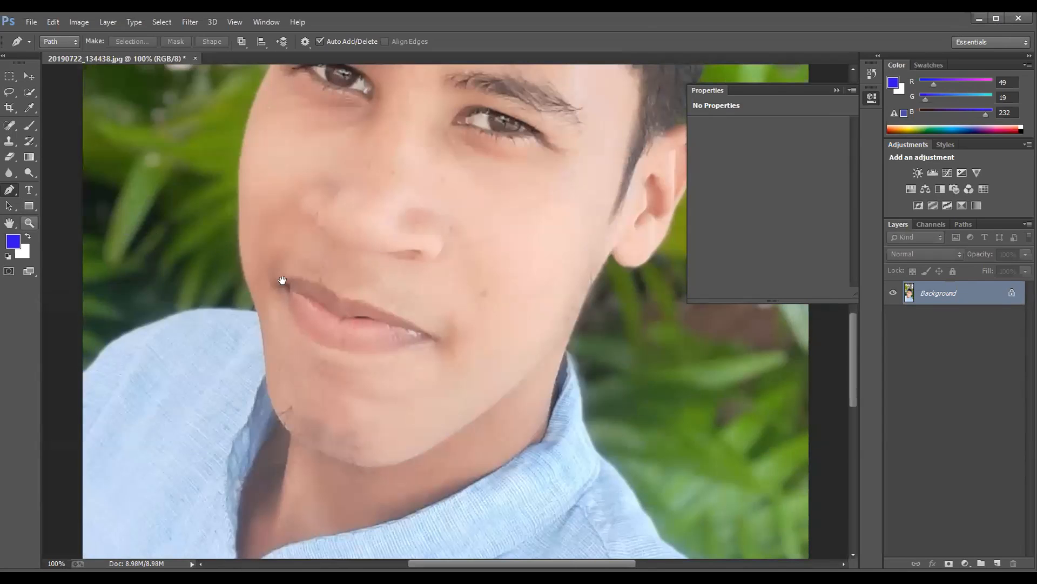
key("h")
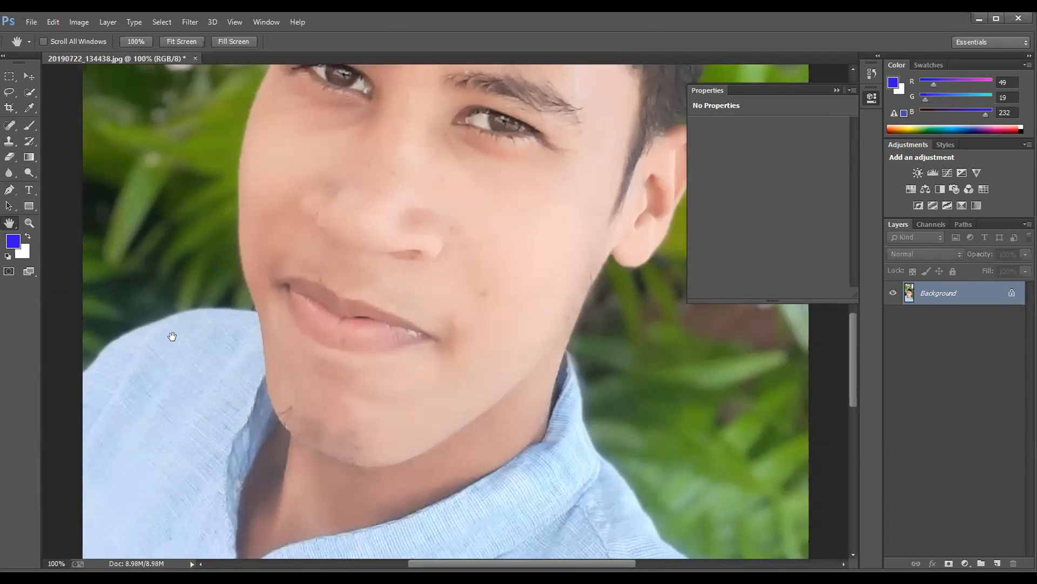
left_click_drag(169, 338, 234, 418)
left_click(9, 189)
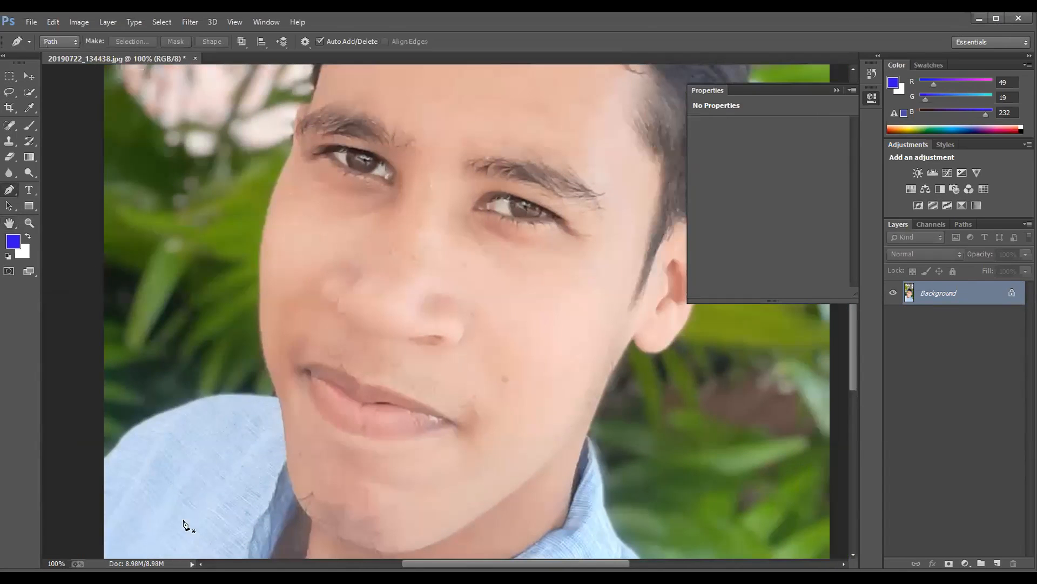
left_click(103, 458)
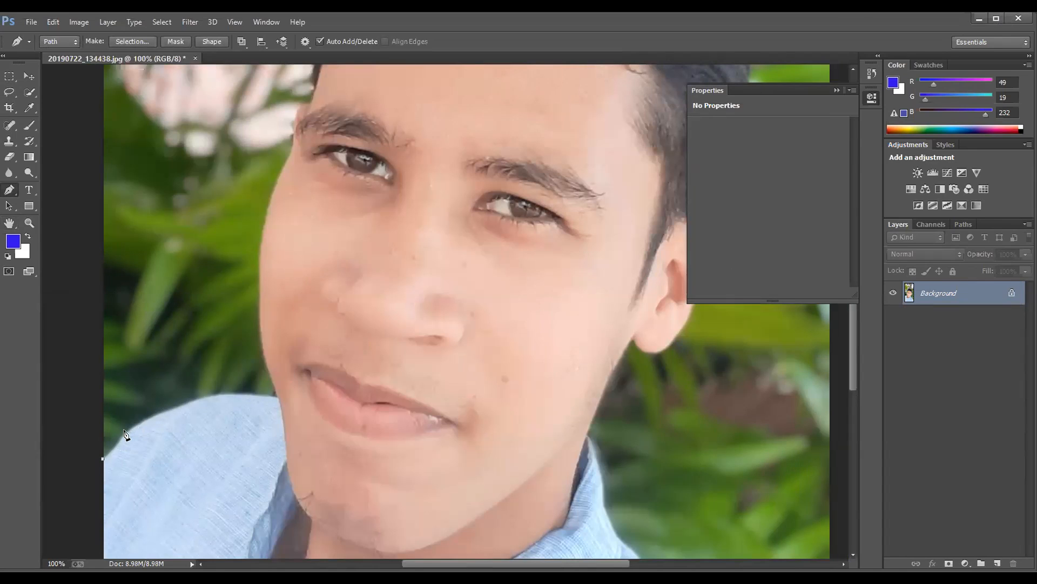
left_click_drag(124, 431, 136, 409)
left_click(125, 432)
key("ctrl+w")
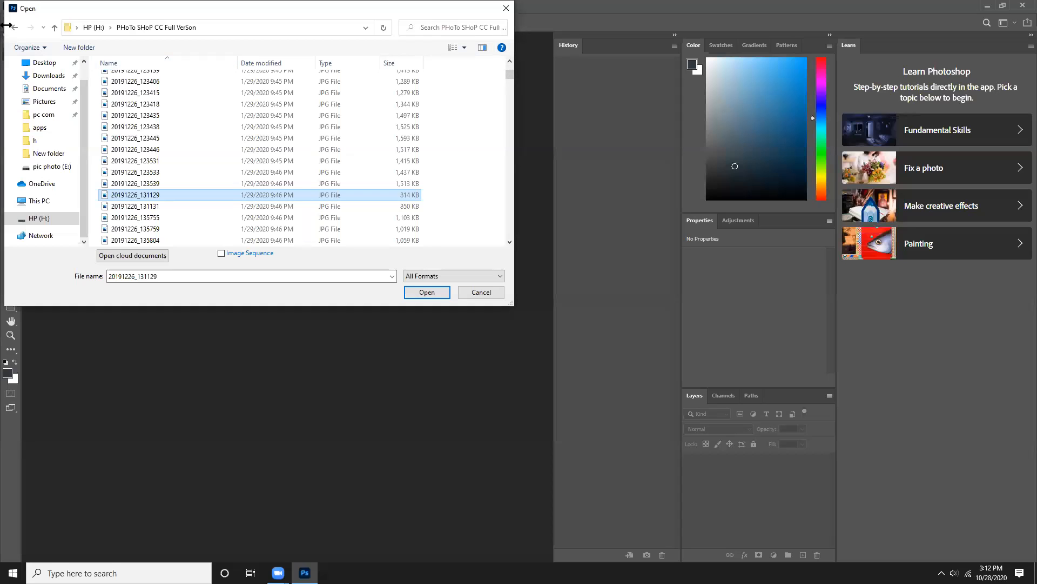
- Cancel the file opening on the HP (H:) drive and quit Photoshop
left_click(54, 28)
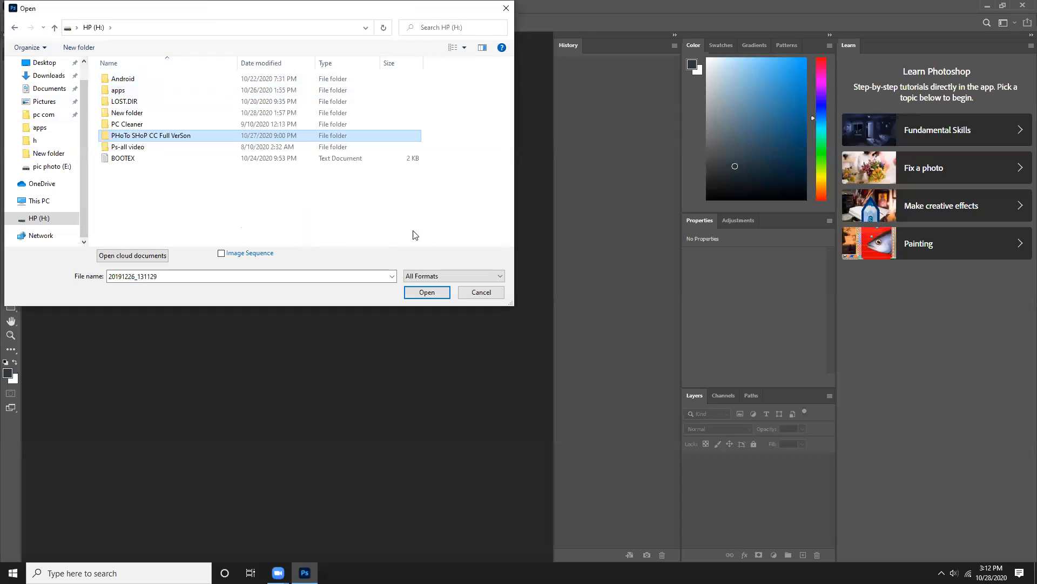
left_click(477, 291)
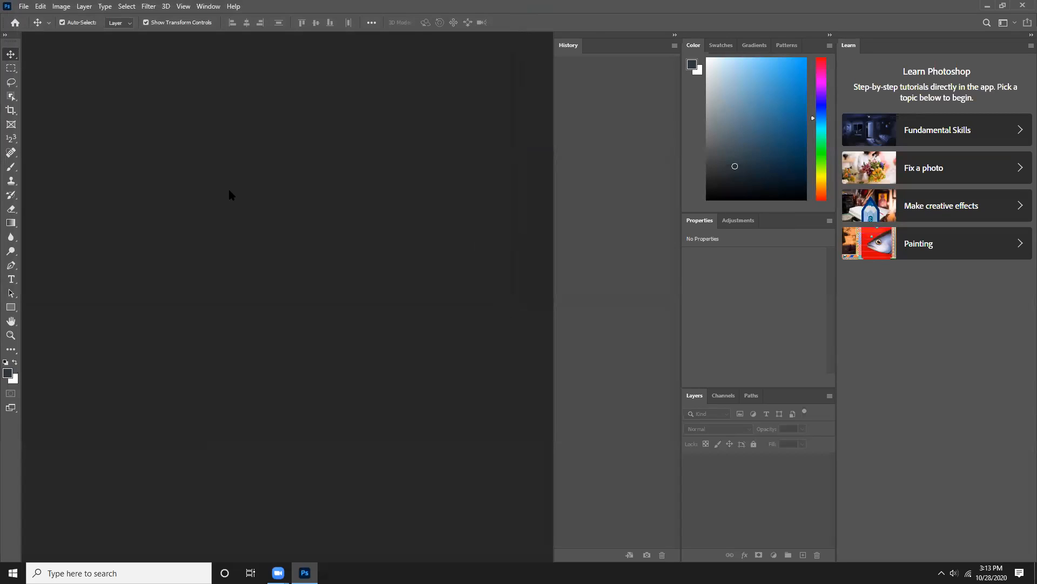
left_click(1023, 6)
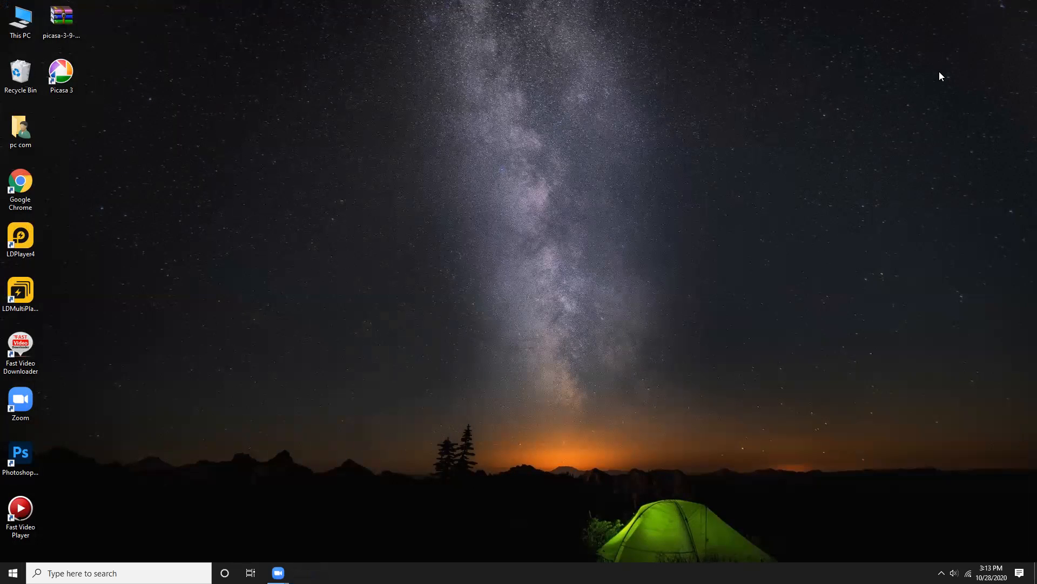
- Refresh the desktop and relaunch Photoshop from its desktop shortcut
right_click(834, 239)
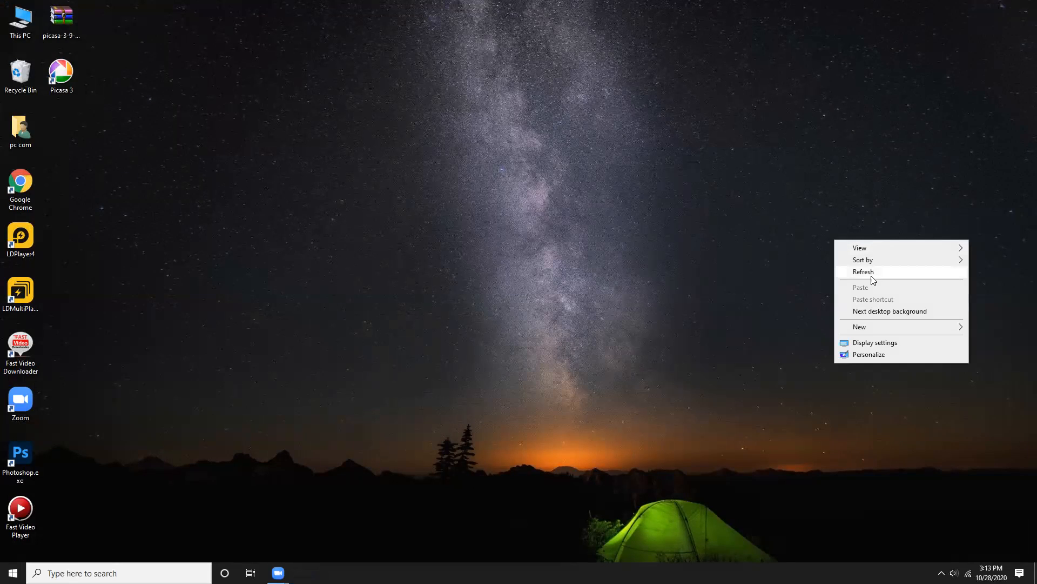
right_click(830, 253)
left_click(859, 284)
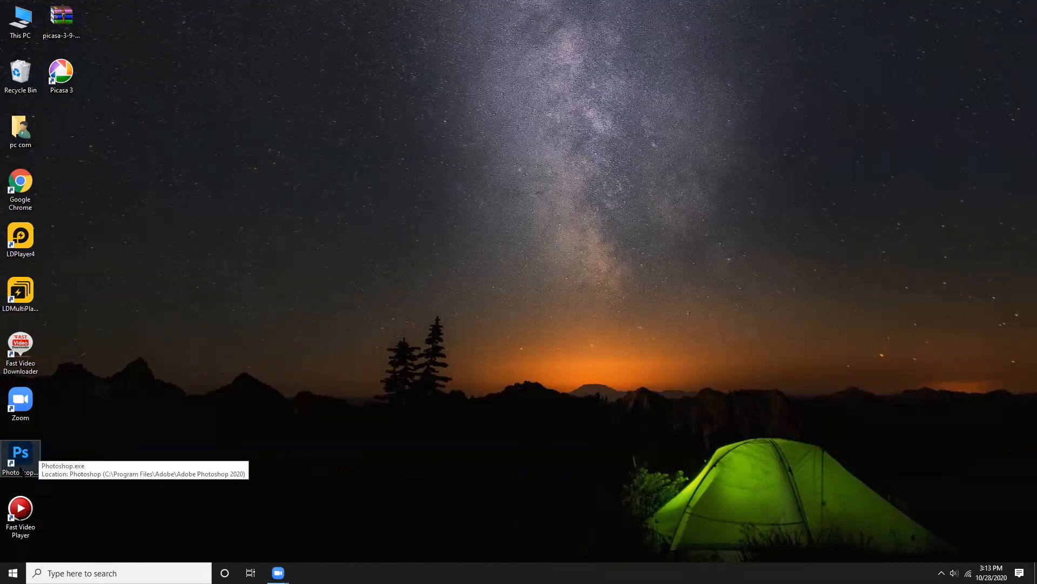
right_click(20, 468)
key("Up")
key("Up")
key("Up")
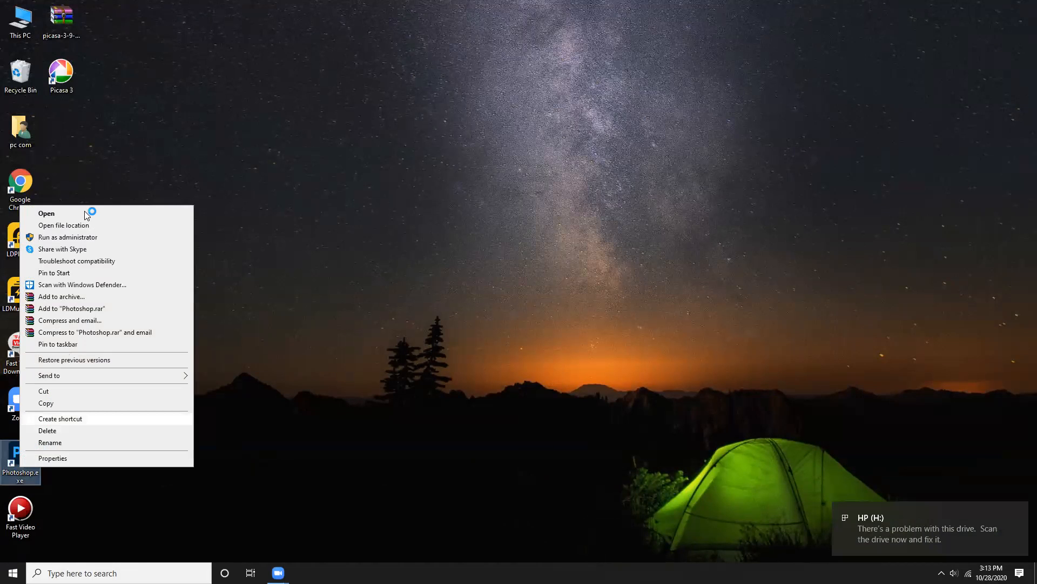
left_click(86, 214)
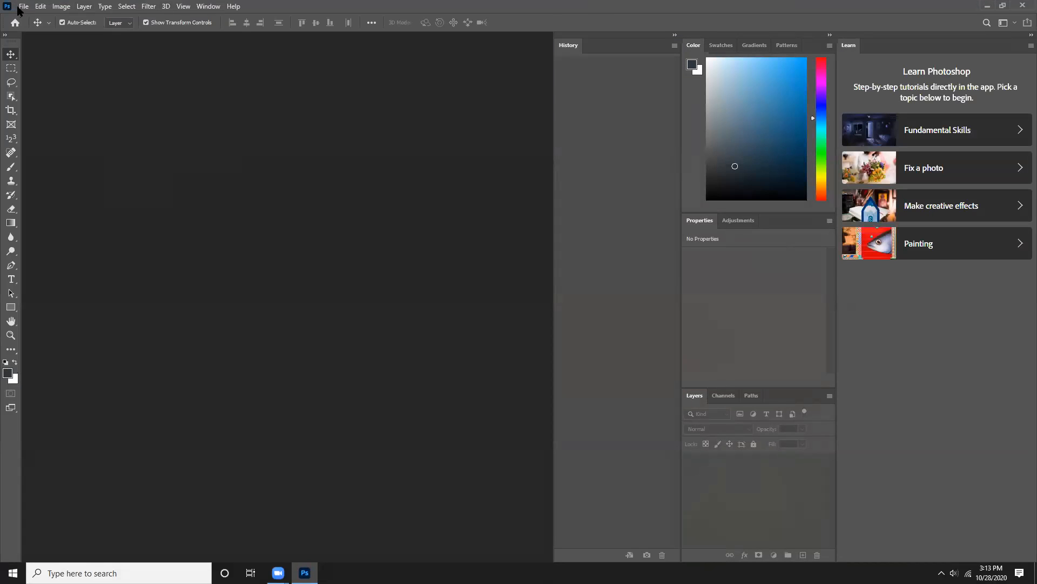
- Start opening a file and browse to New folder on the HP (H:) drive
left_click(22, 7)
left_click(40, 29)
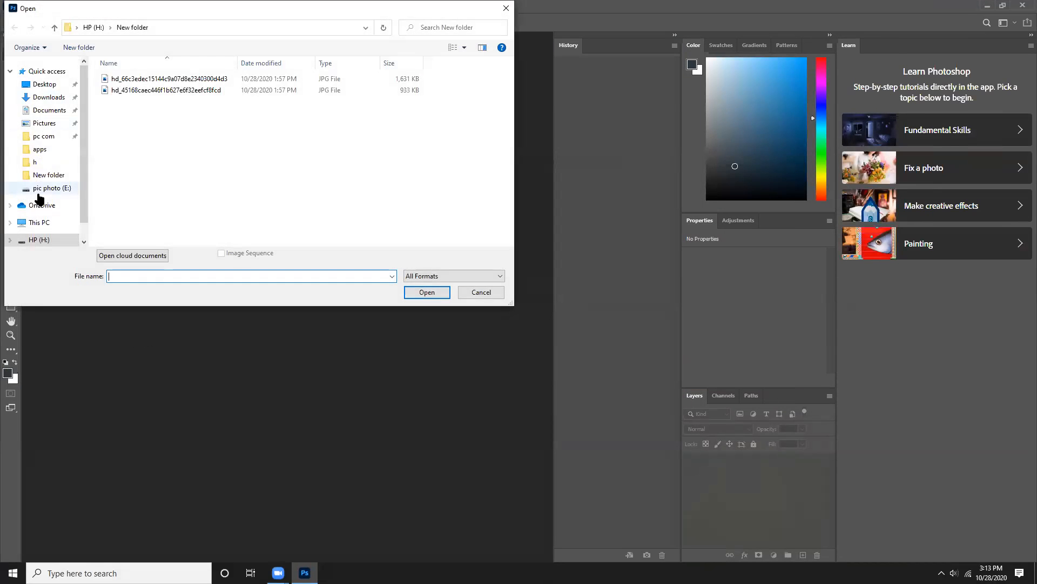
left_click(48, 244)
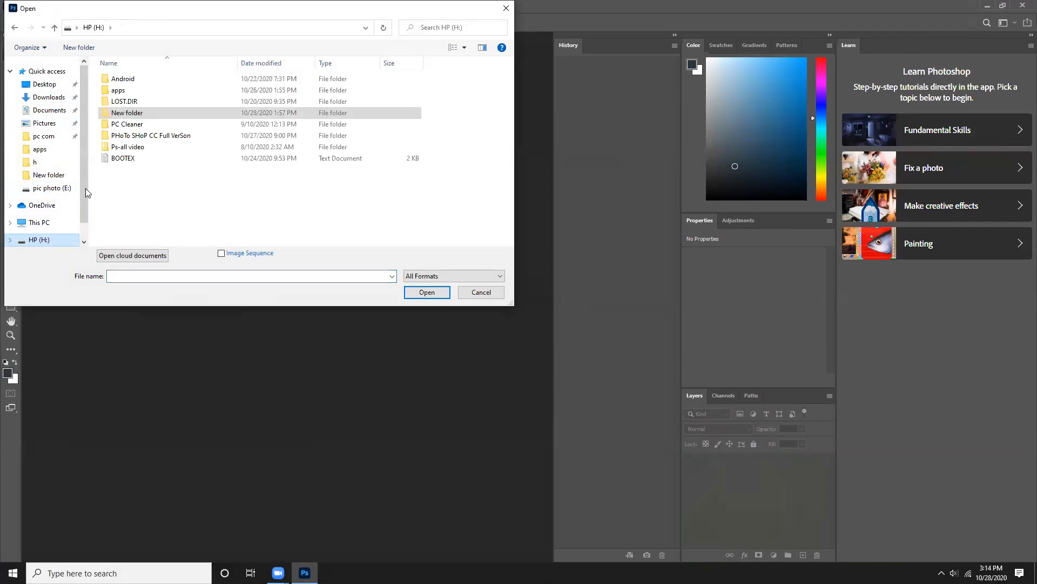
right_click(140, 113)
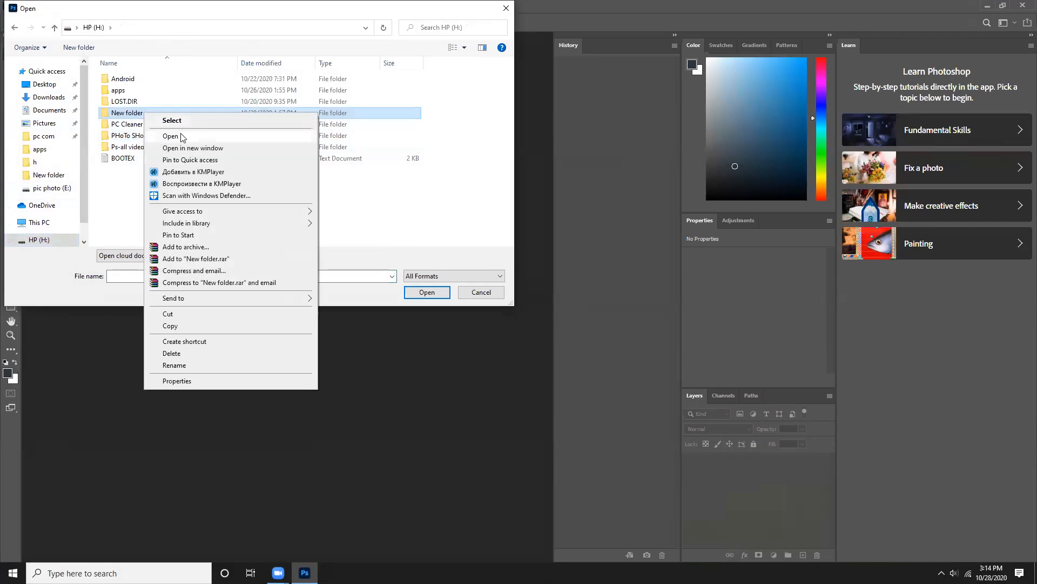
left_click(181, 133)
- Preview hd_66c3edec15144c9a07d8e2340300d4d3.jpg in Photos and open it in Photoshop
left_click(195, 80)
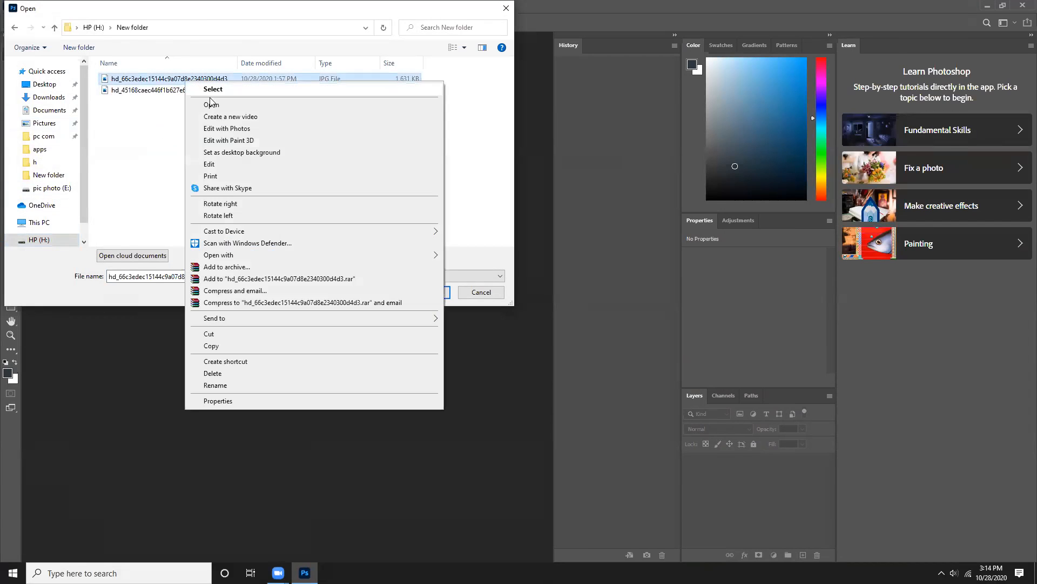
right_click(185, 79)
left_click(226, 103)
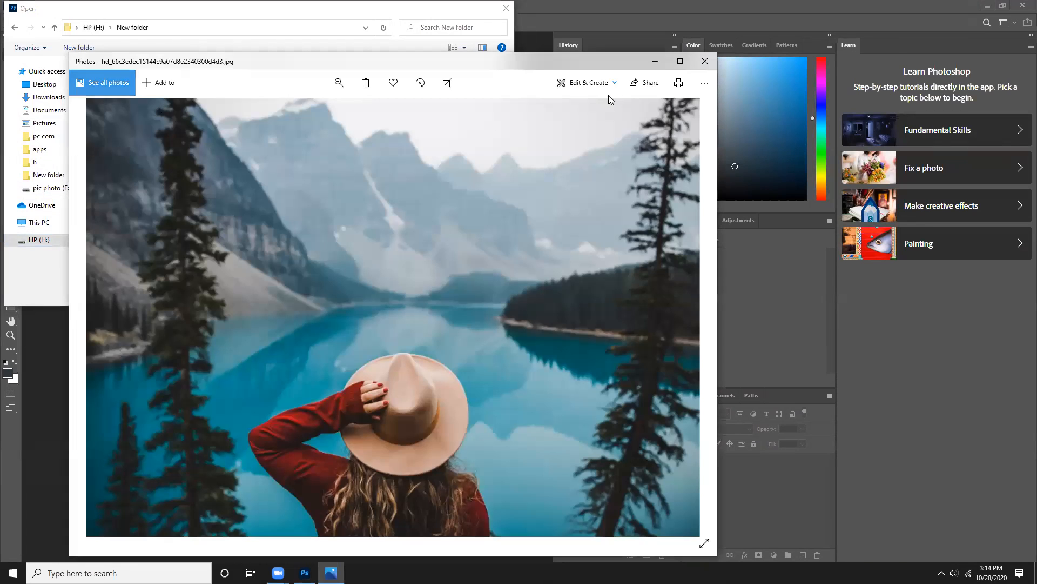
left_click(705, 61)
left_click(440, 291)
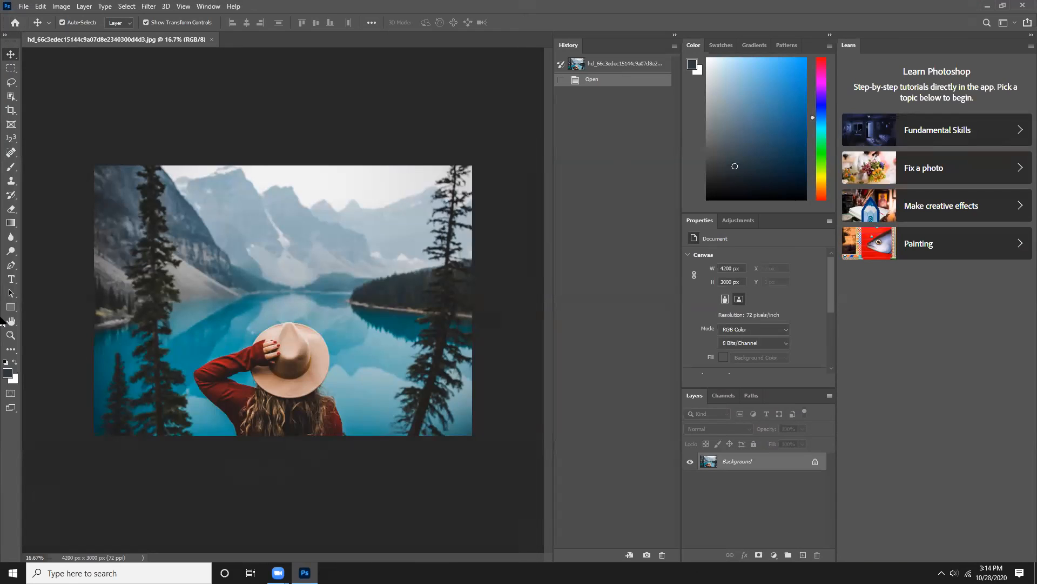
- Start a Pen tool path at the photo's bottom edge beside the red sweater and try curving it toward the elbow
left_click(12, 269)
left_click(54, 268)
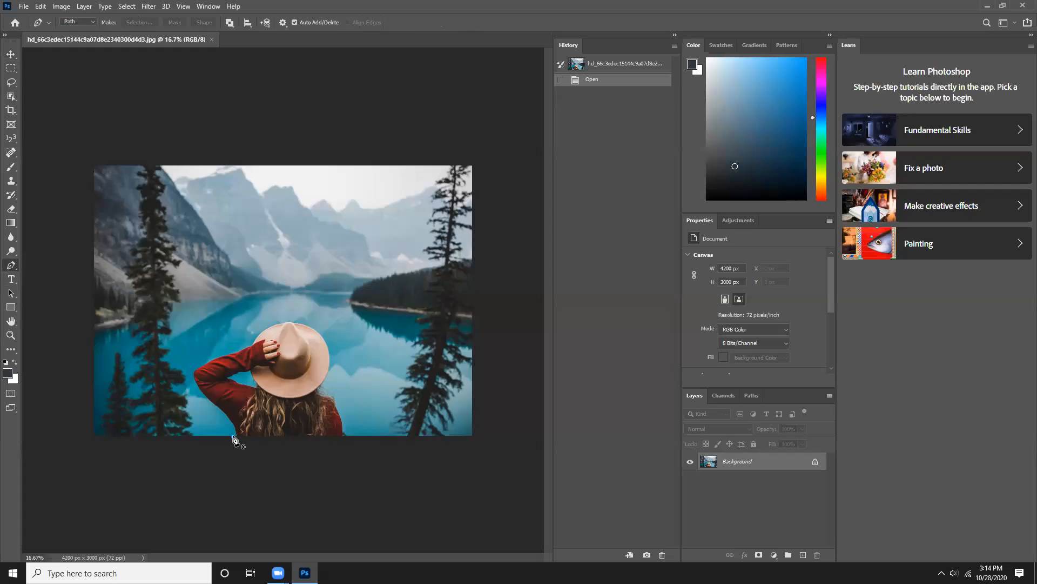
left_click_drag(233, 436, 208, 402)
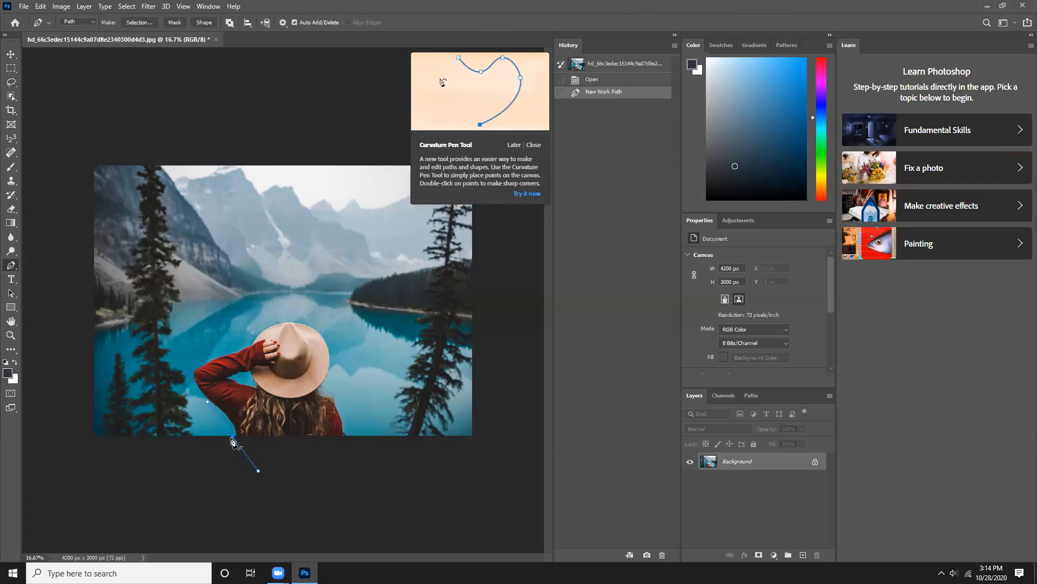
left_click_drag(233, 435, 192, 372)
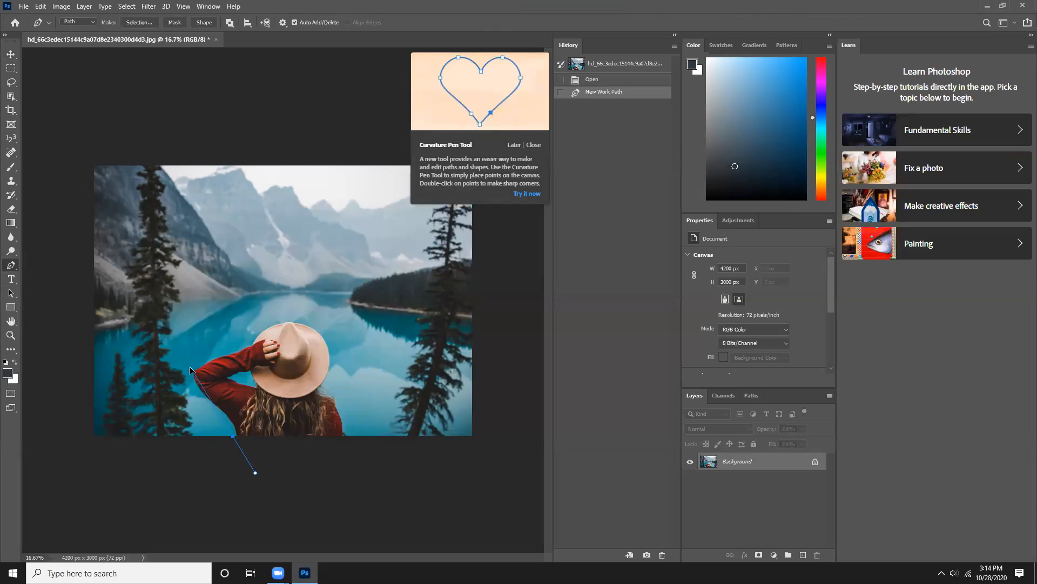
left_click_drag(175, 359, 77, 327)
- Trace the woman's outline with the Freeform Pen tool, around the raised arm, over the hat and down the opposite shoulder
left_click(13, 266)
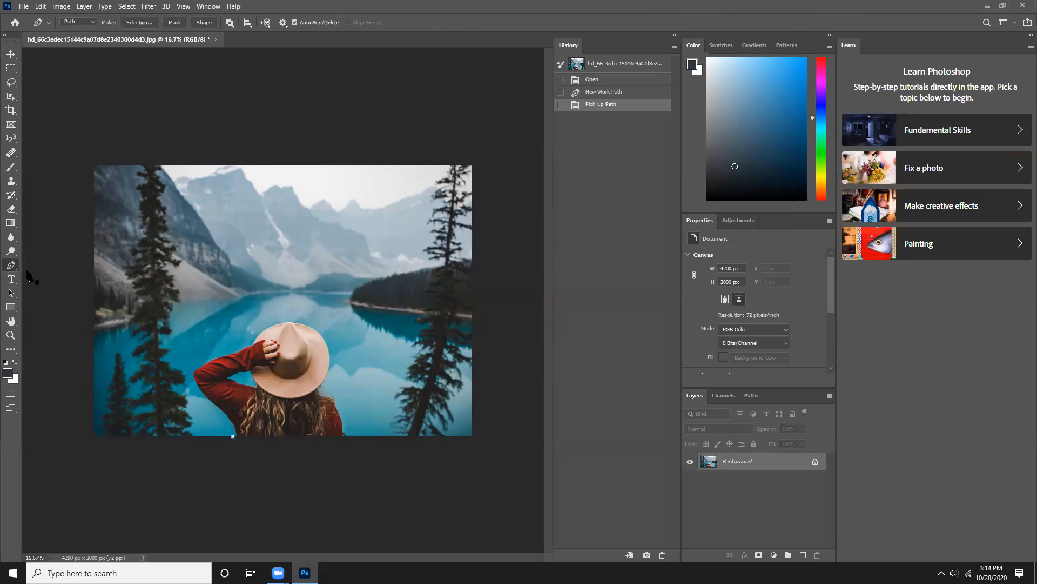
right_click(11, 265)
left_click(39, 276)
left_click_drag(250, 350, 261, 346)
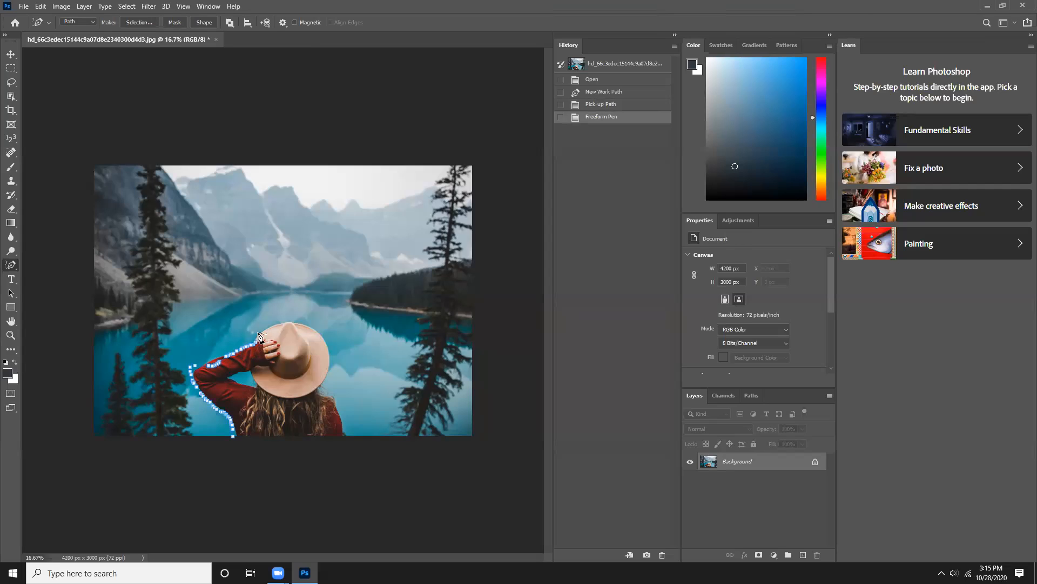
mouse_move(270, 329)
left_mouse_down()
mouse_move(298, 322)
mouse_move(327, 342)
mouse_move(322, 387)
mouse_move(349, 438)
mouse_move(394, 436)
left_mouse_up()
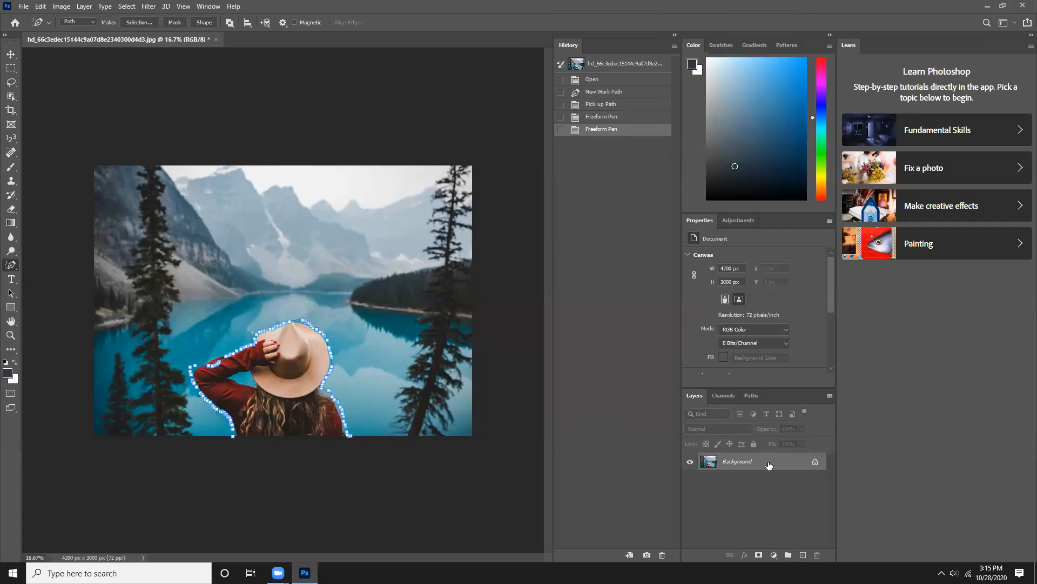
- Duplicate the Background layer as Background copy and add a layer mask to the duplicate
right_click(782, 462)
left_click(798, 352)
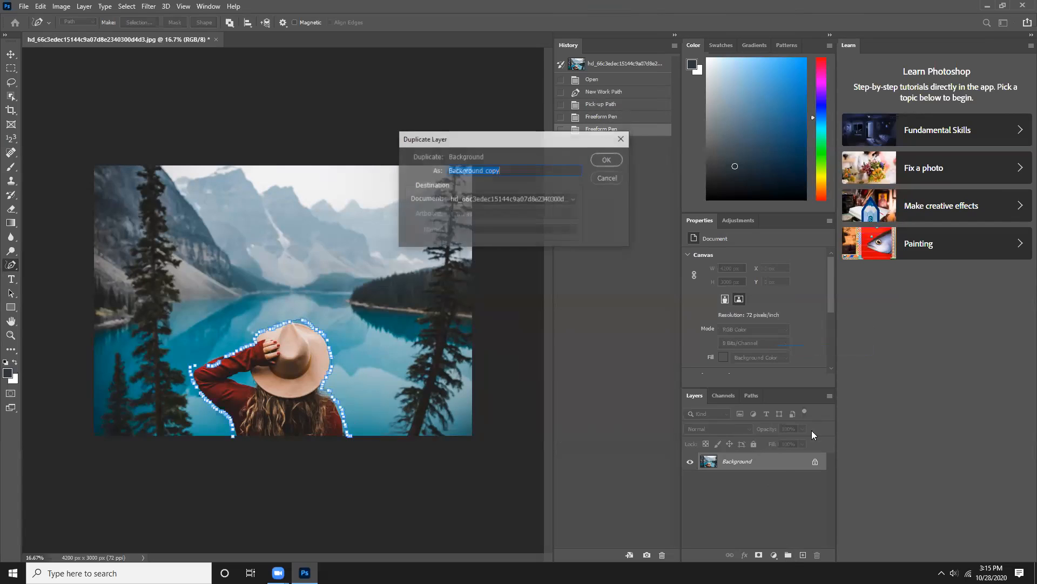
left_click(606, 159)
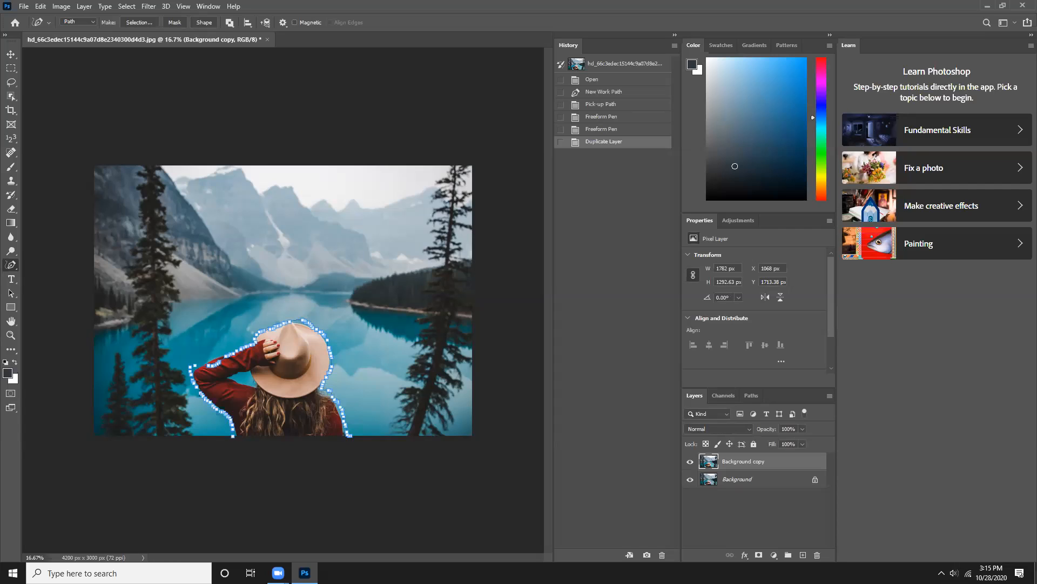
left_click(758, 554)
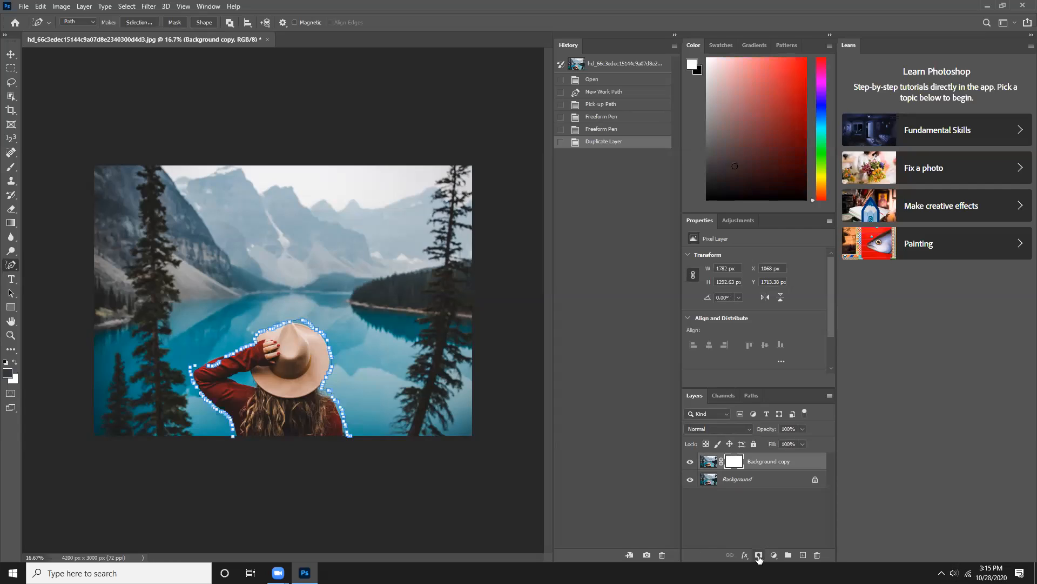
left_click_drag(735, 467, 749, 487)
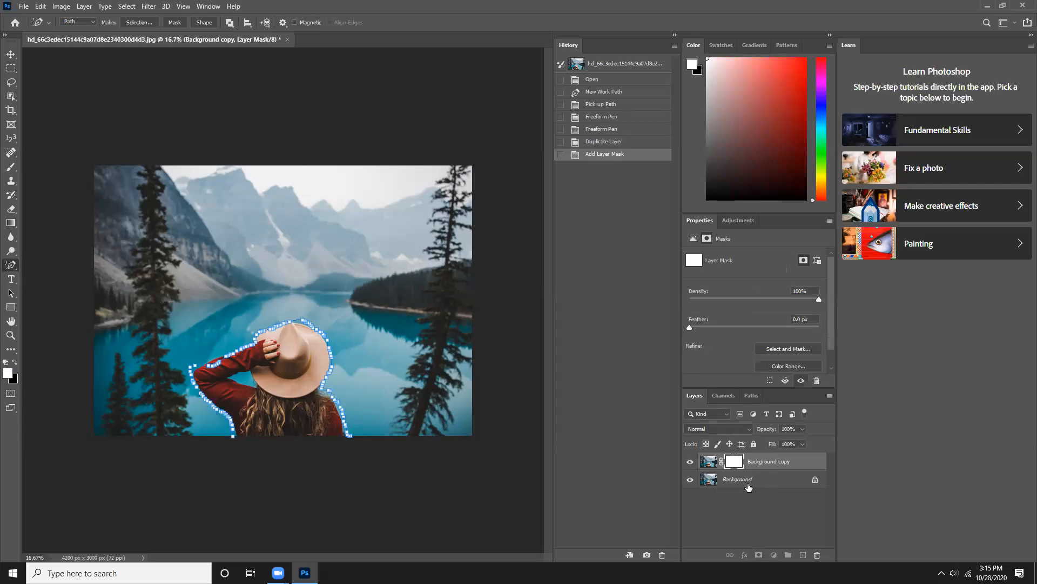
- Convert the locked Background into an editable layer and move the layer mask from Background copy onto it
left_click(815, 480)
left_click_drag(736, 467, 729, 484)
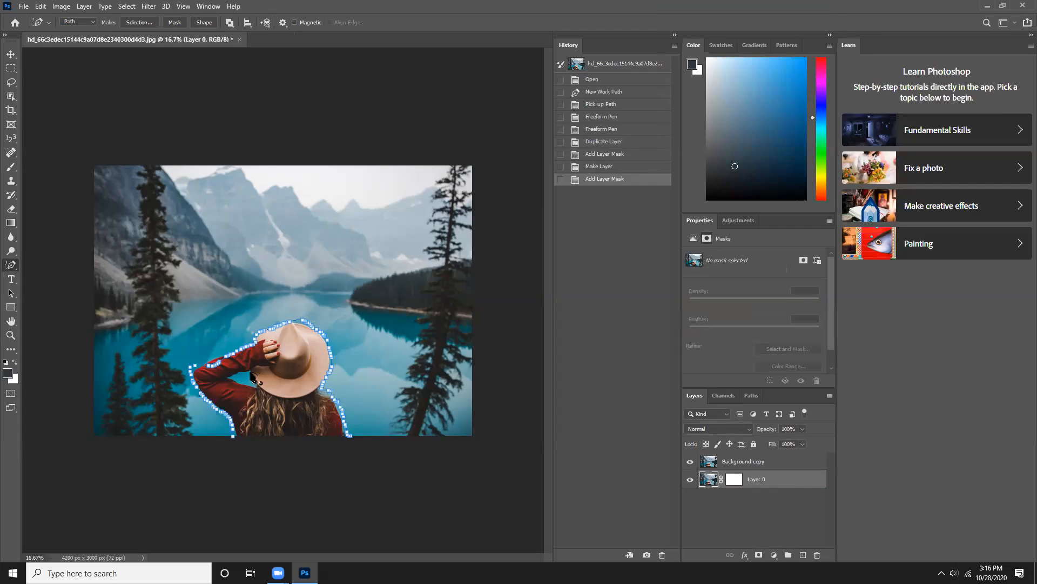
- Outline the gap between the raised arm and the hat with the Freeform Pen, and apply the path to Layer 0 as a vector mask
mouse_move(247, 370)
left_mouse_down()
mouse_move(230, 380)
mouse_move(255, 378)
mouse_move(244, 372)
mouse_move(251, 382)
left_mouse_up()
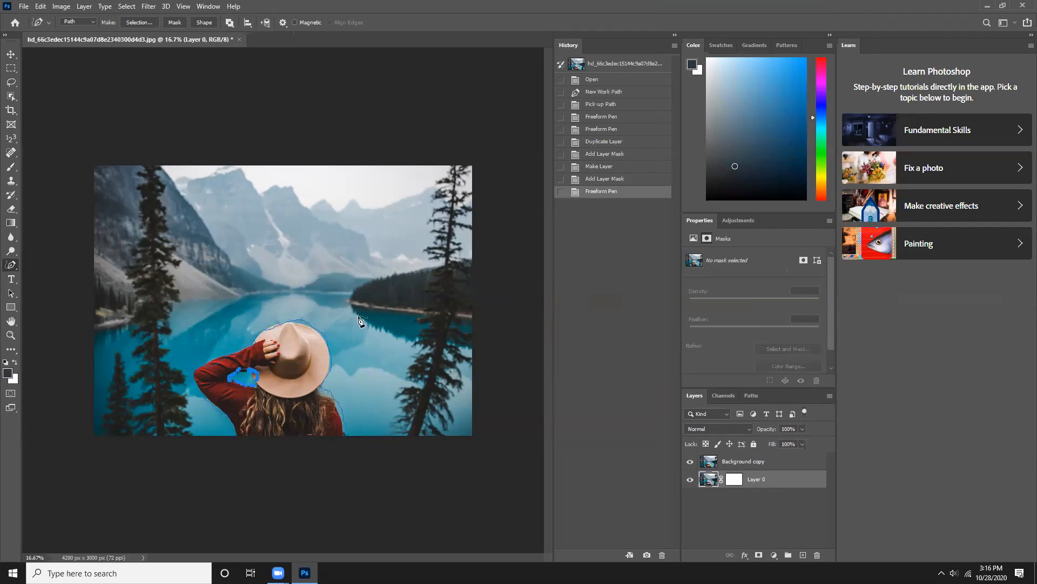
right_click(425, 281)
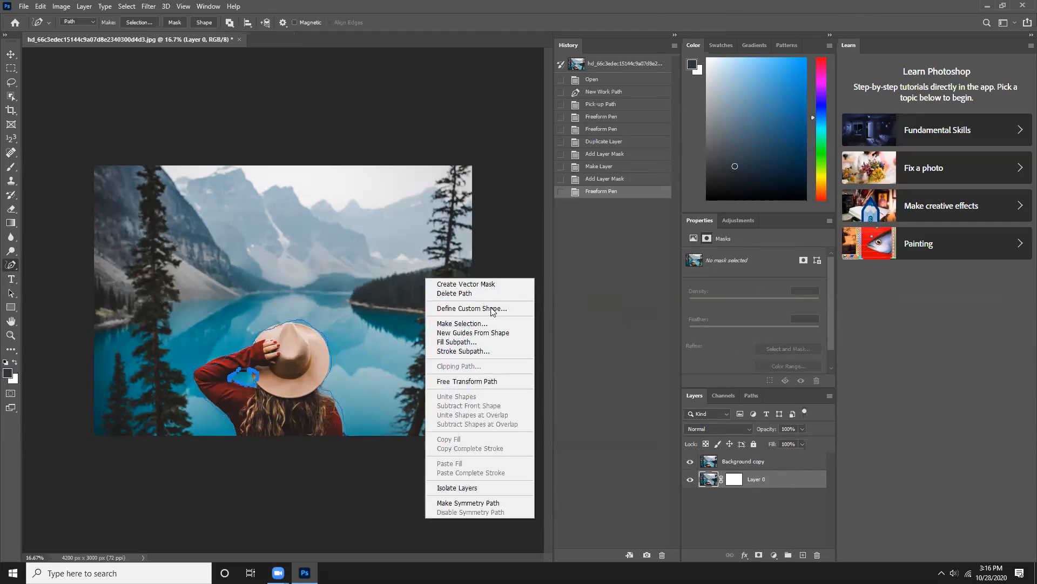
left_click(757, 556)
left_click(759, 556)
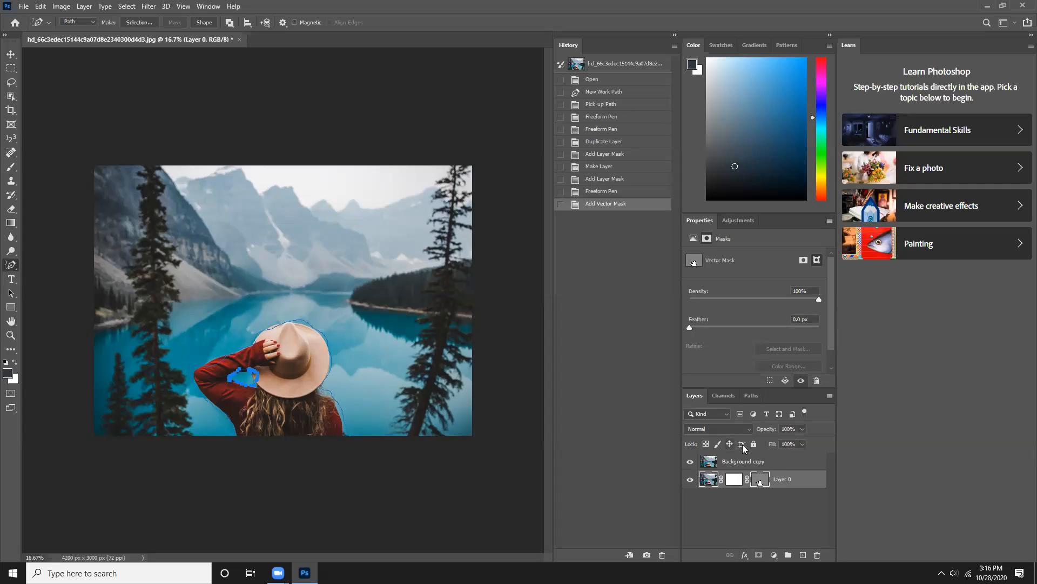
- Set the foreground colour to black (000000)
left_click(692, 65)
left_click_drag(523, 261, 523, 238)
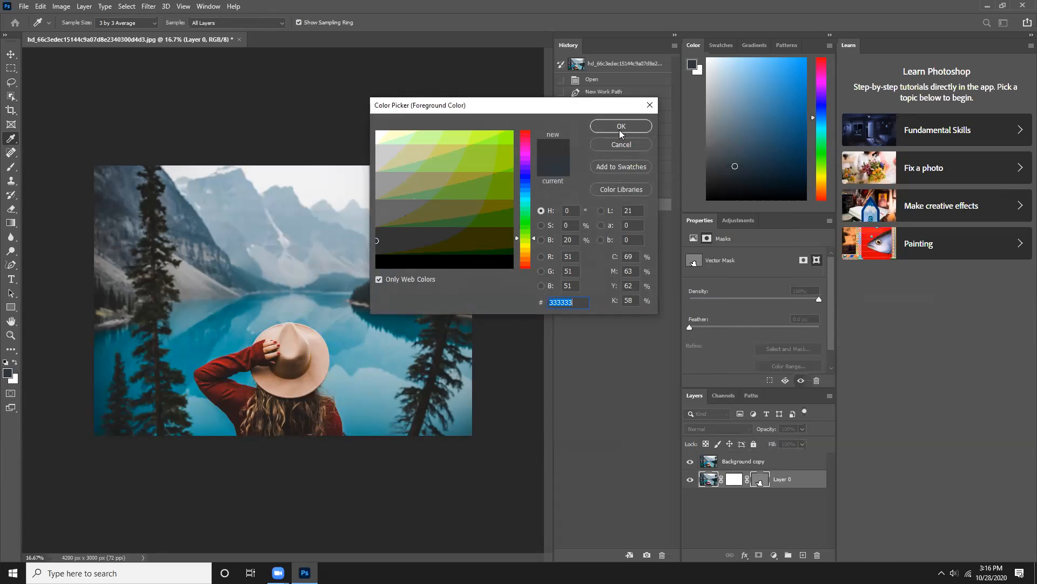
left_click(461, 258)
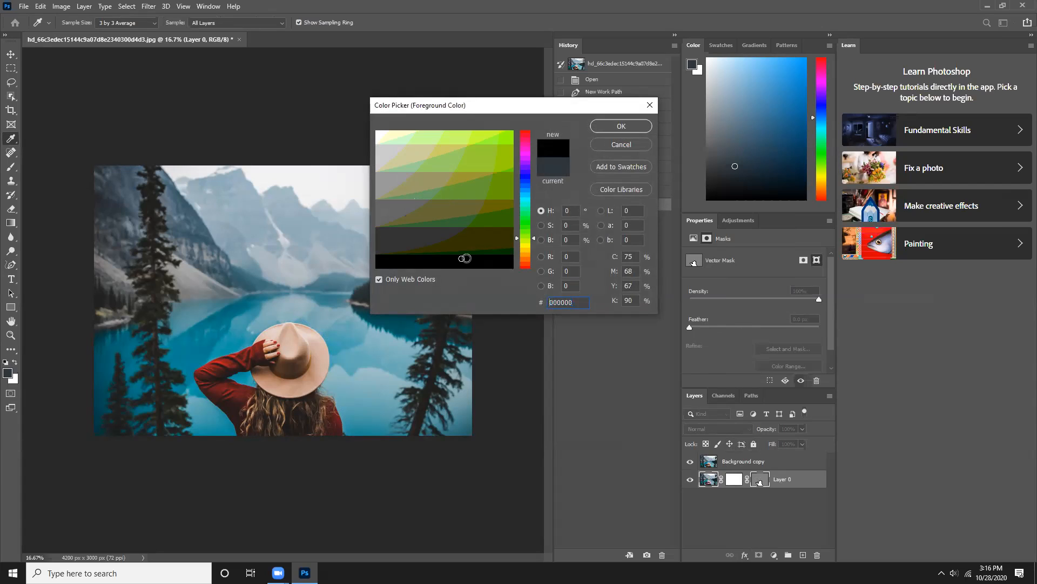
left_click(628, 126)
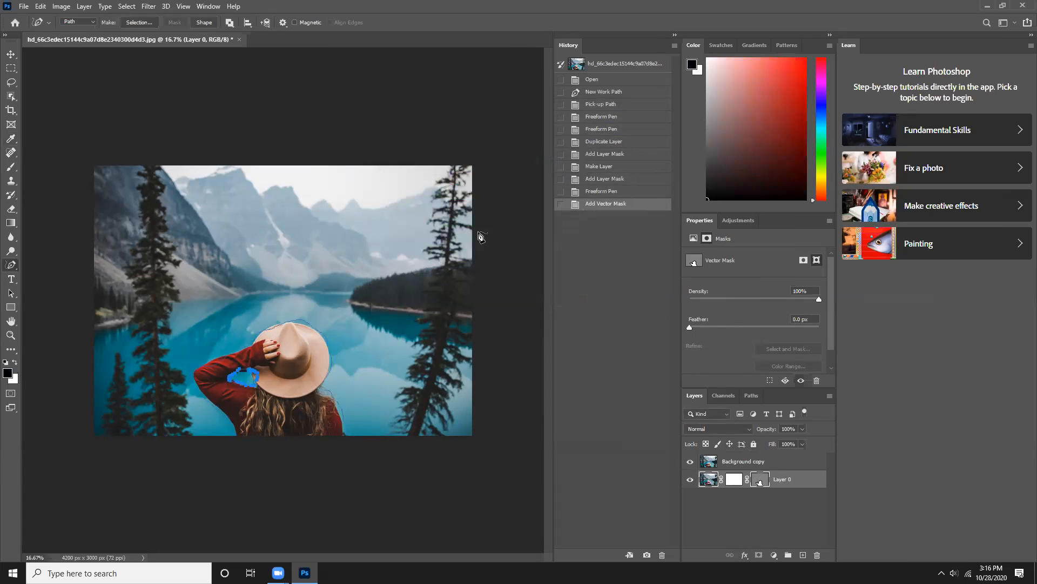
- Hide Background copy so that only the masked Layer 0 shows, and fully lock Layer 0
right_click(312, 318)
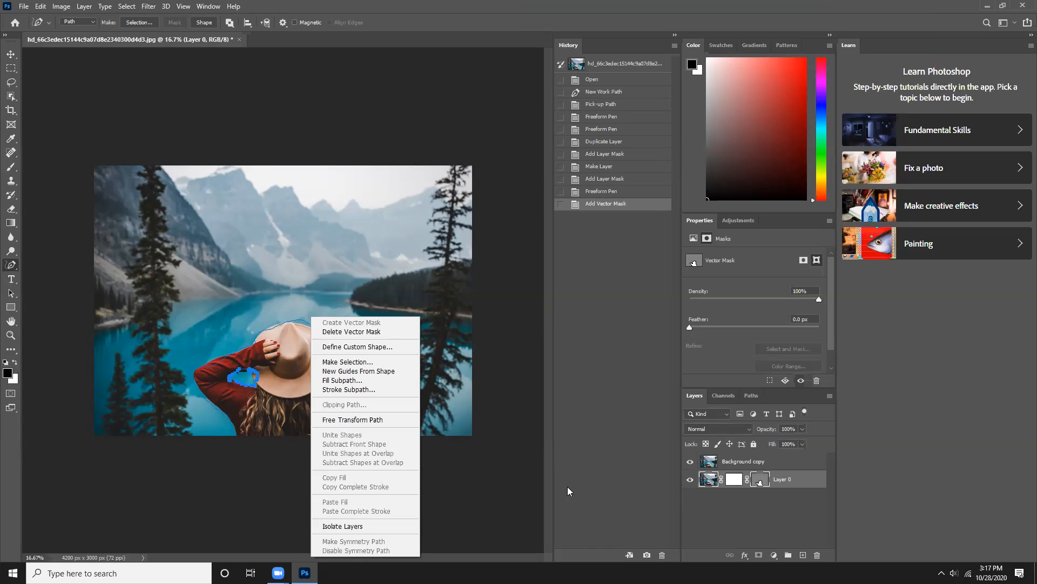
left_click(692, 480)
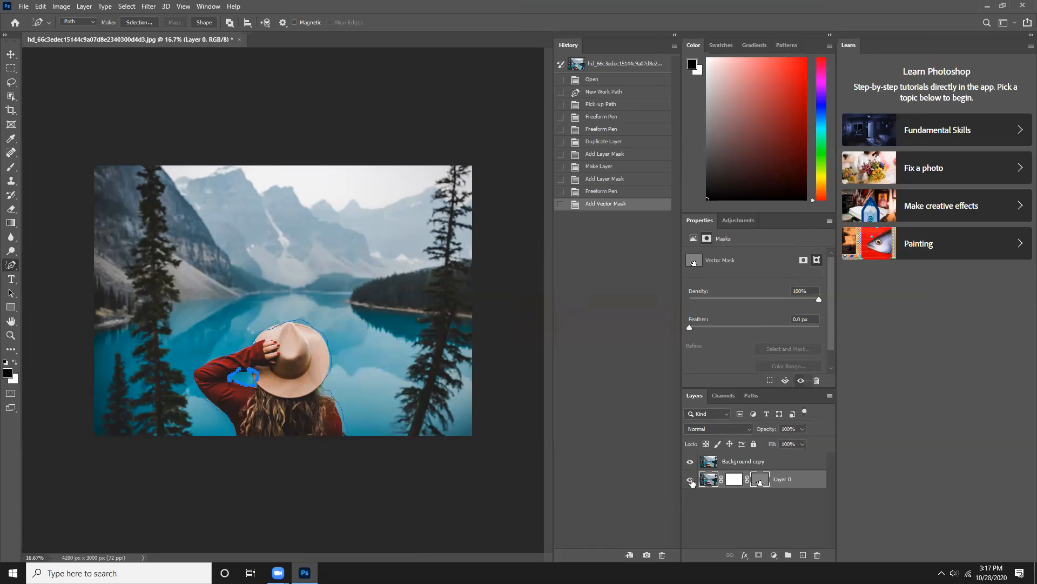
left_click(690, 479)
left_click(690, 461)
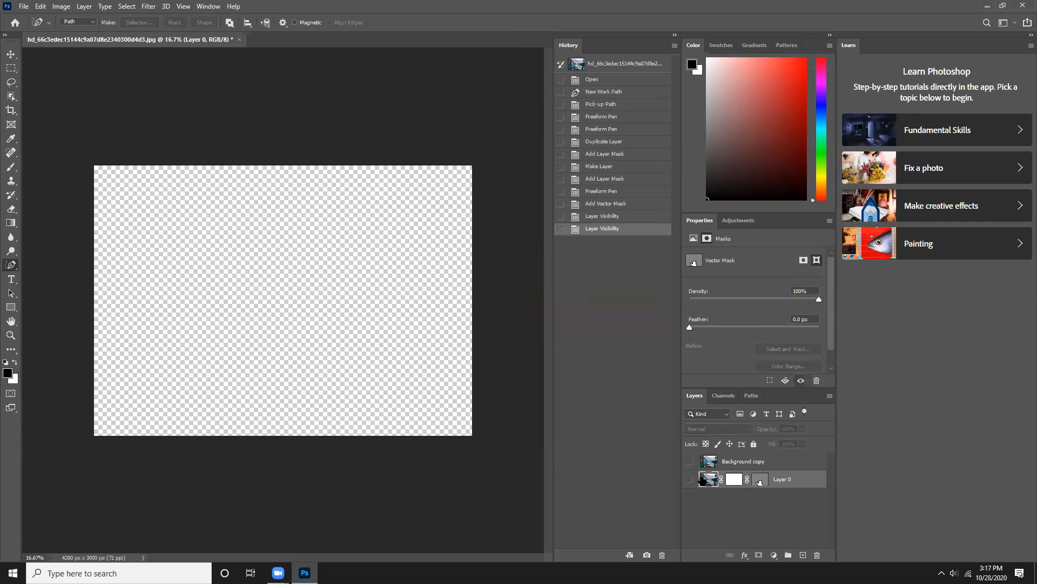
left_click(690, 479)
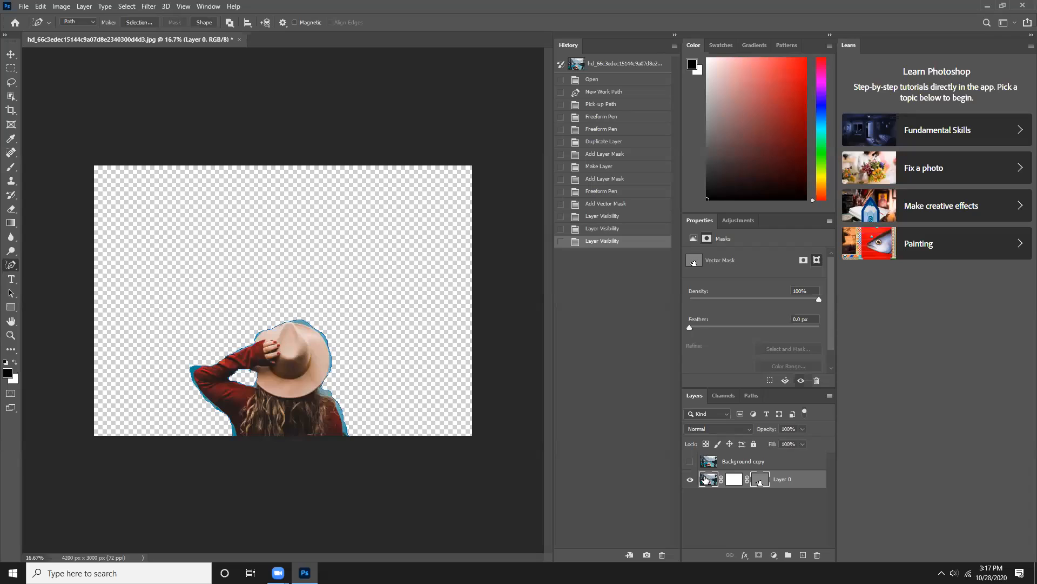
left_click(808, 480)
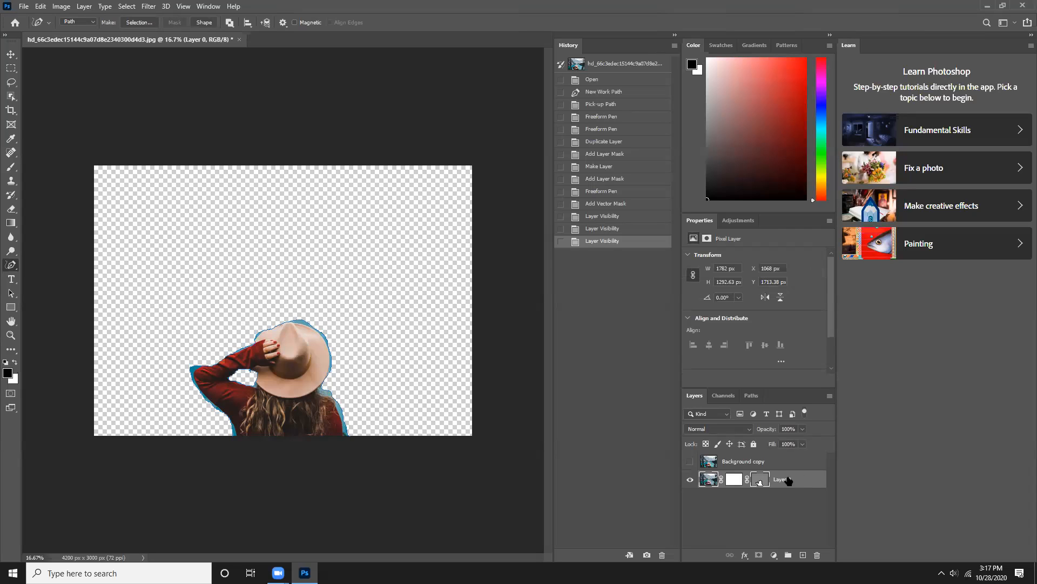
left_click(754, 444)
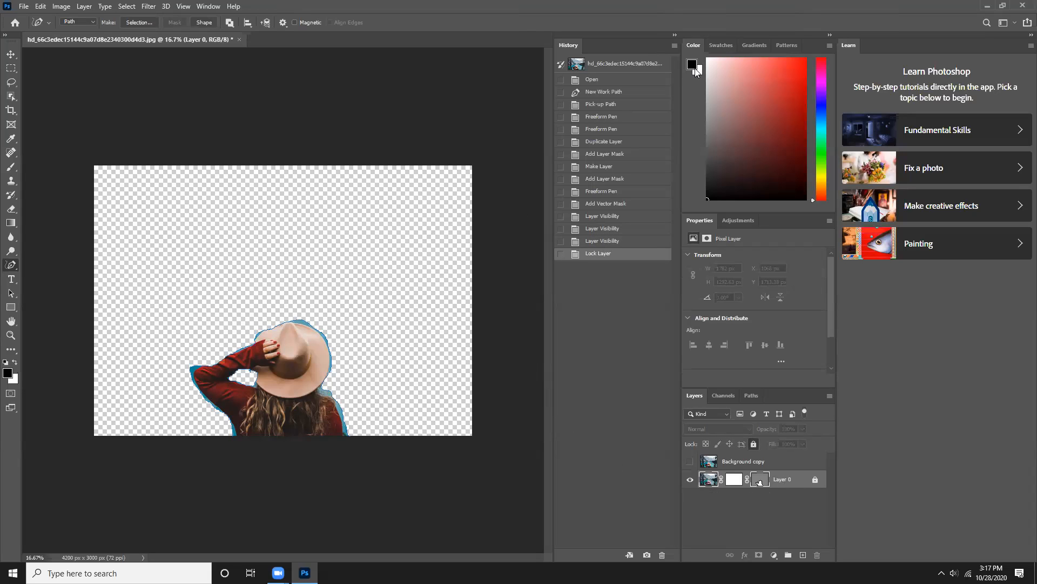
left_click(692, 65)
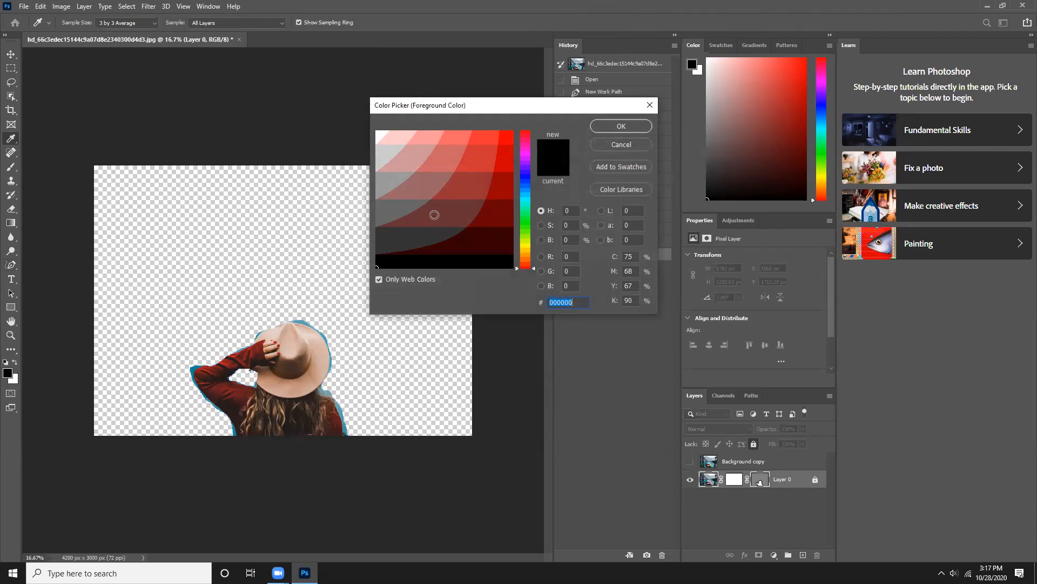
left_click(524, 210)
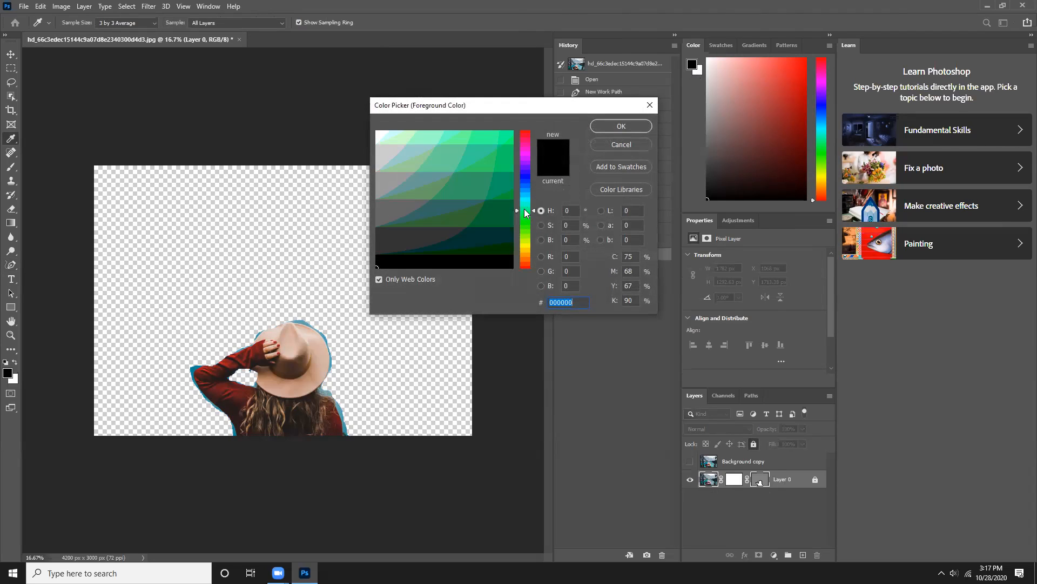
left_click(604, 125)
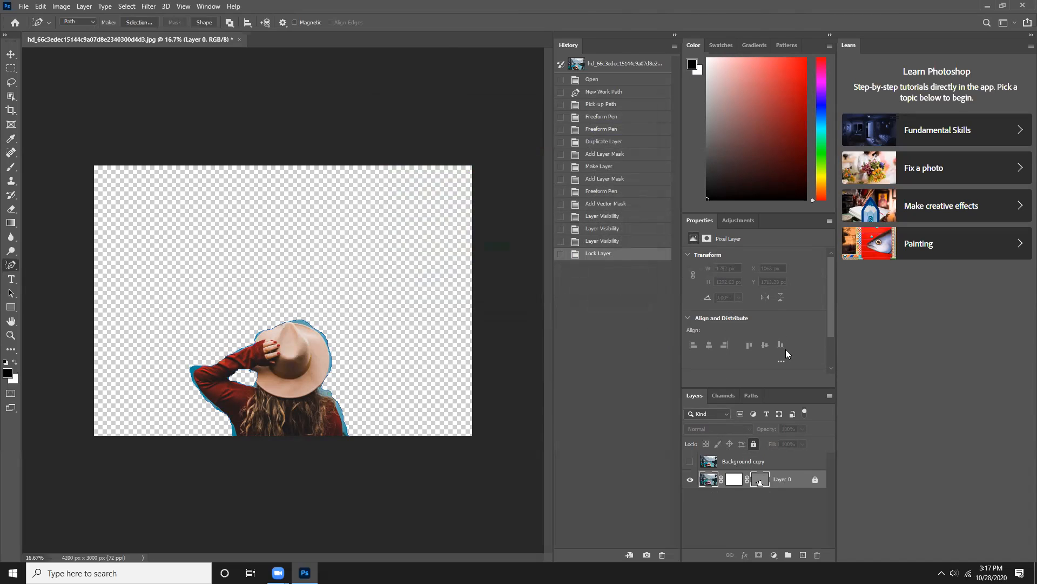
- Filter the layer list to smart objects only and collapse the document's Canvas properties
left_click(792, 414)
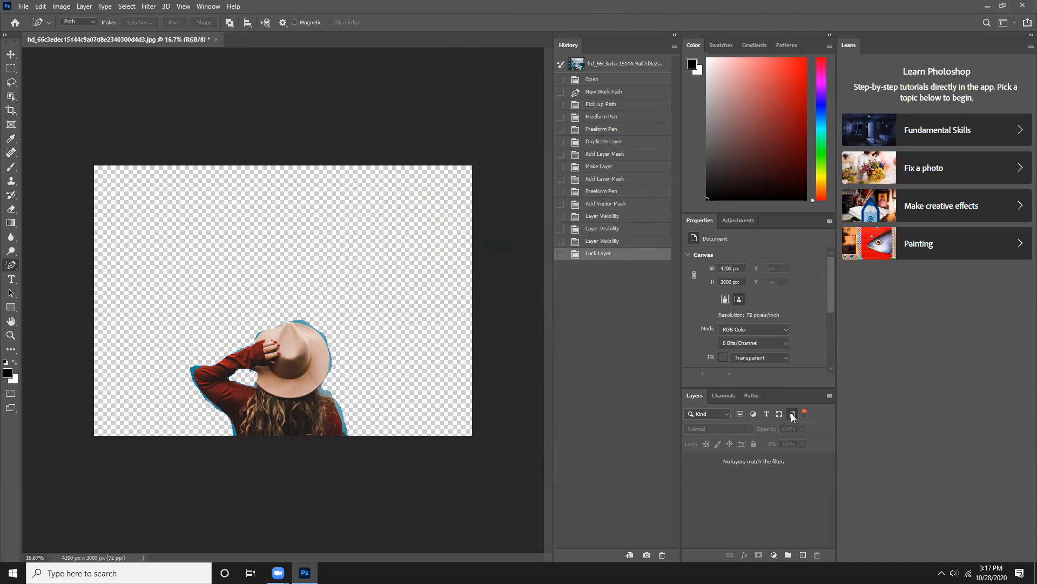
left_click(805, 413)
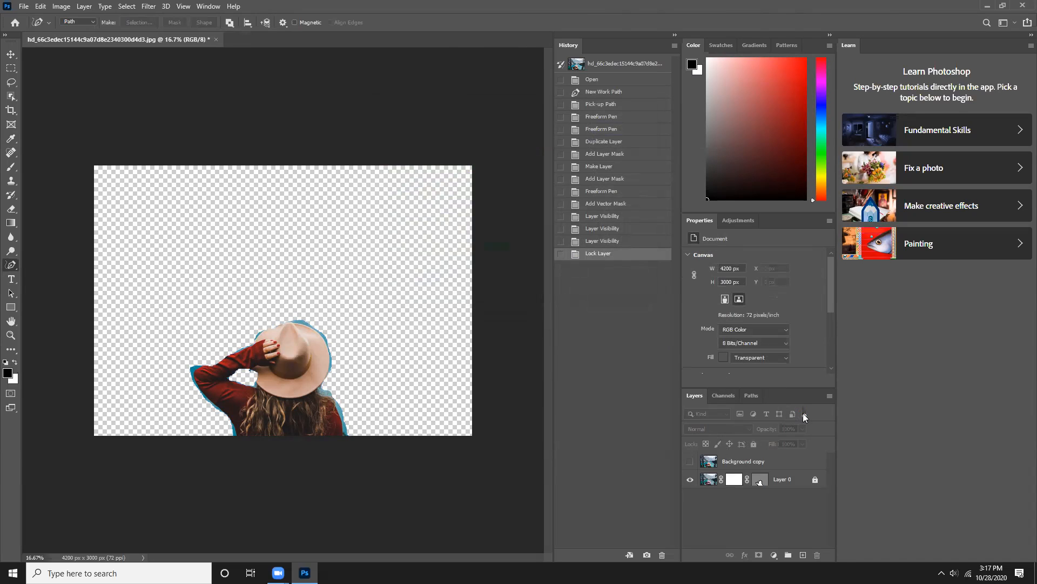
left_click(805, 414)
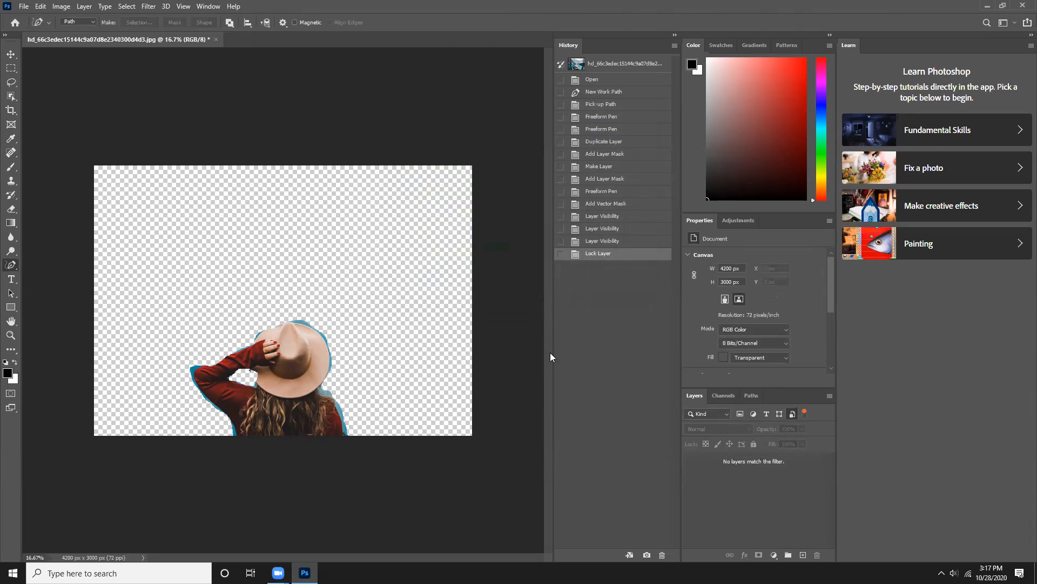
right_click(312, 291)
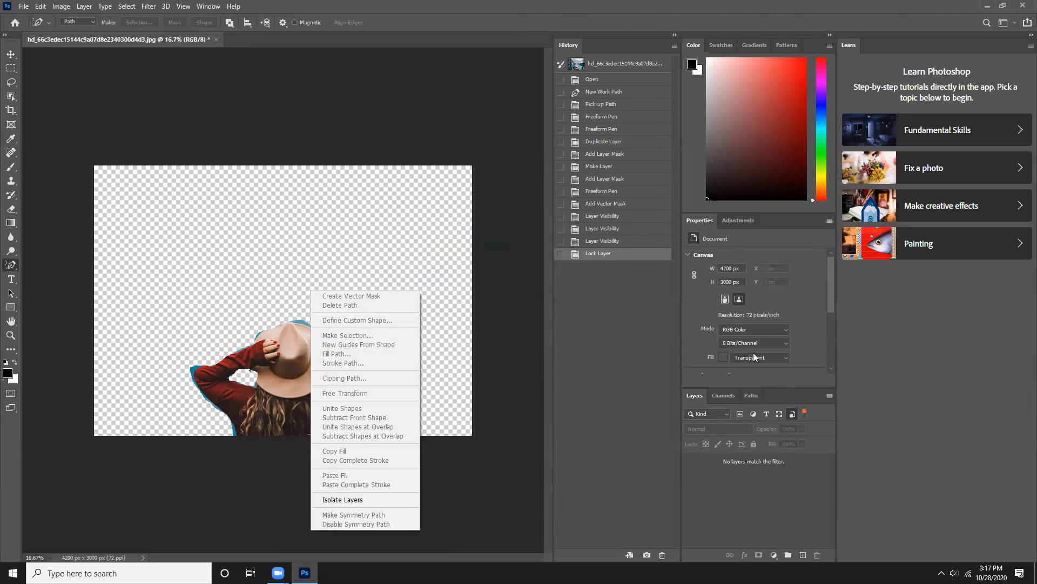
left_click(688, 256)
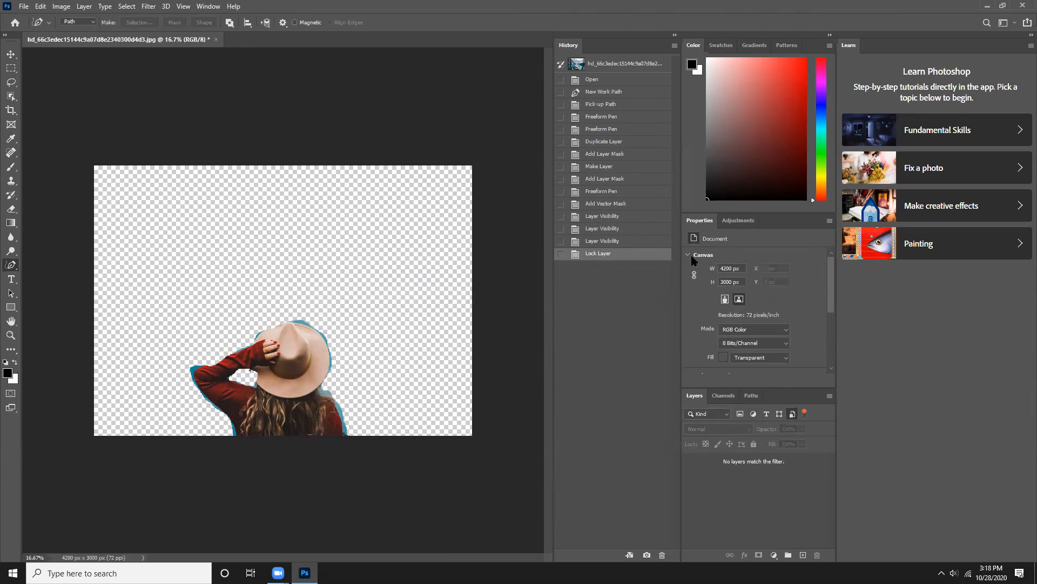
left_click(689, 256)
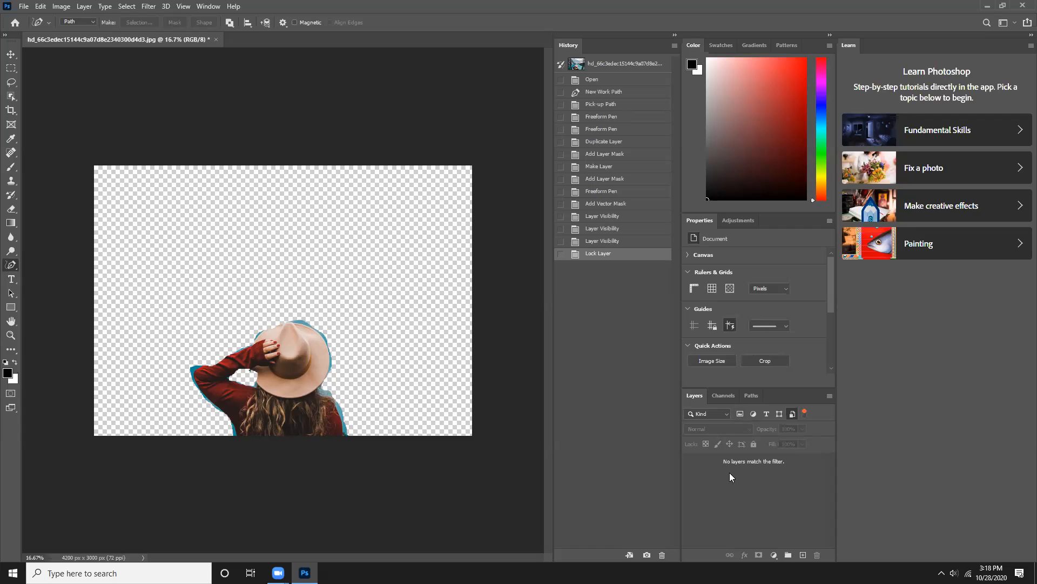
- Add a layer group and try removing the blue fringe at the elbow using a Freeform Pen path
left_click(787, 557)
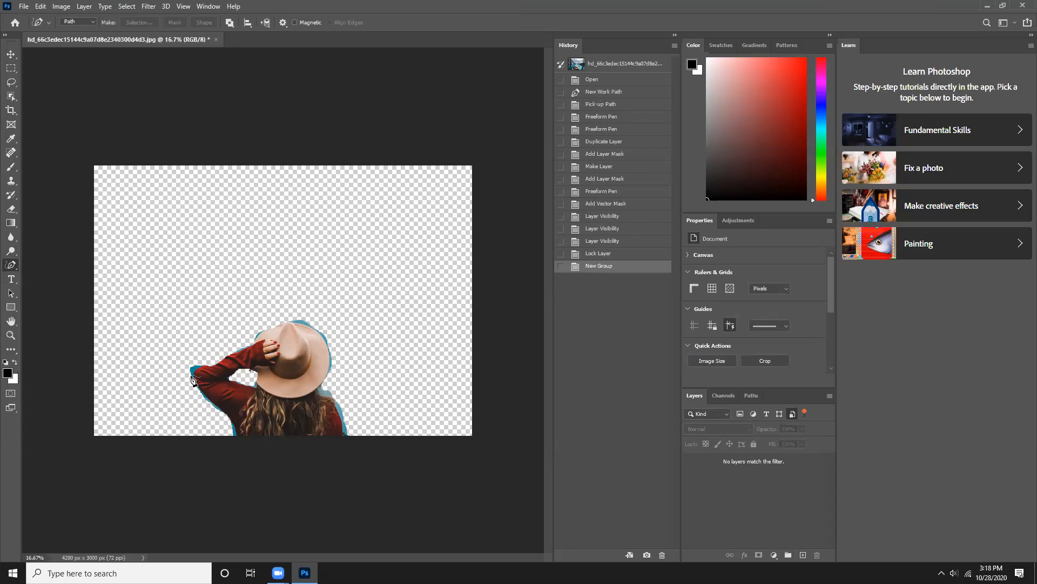
mouse_move(196, 373)
left_mouse_down()
mouse_move(238, 345)
mouse_move(194, 378)
left_mouse_up()
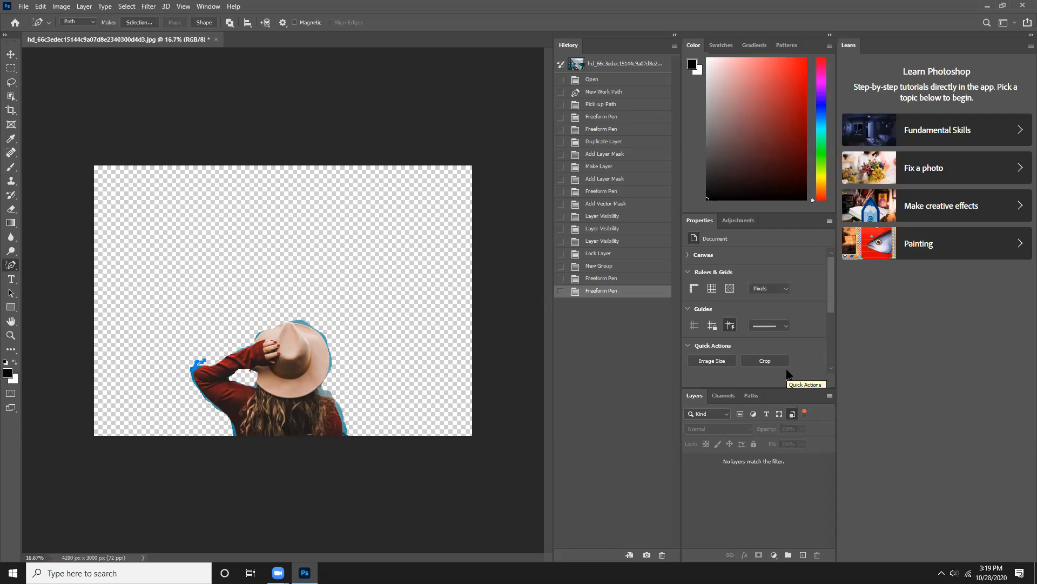
key("Delete")
key("Delete")
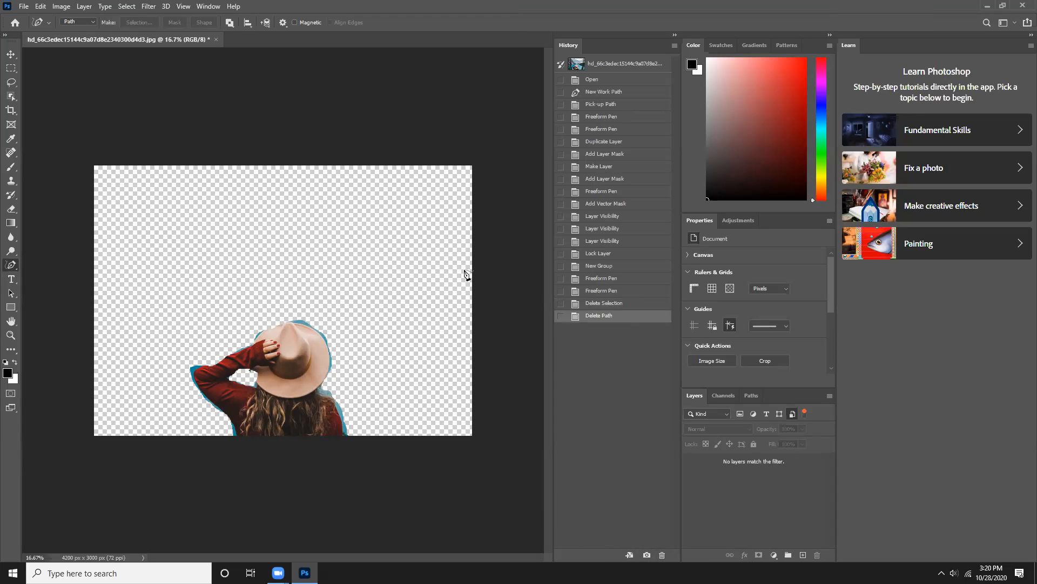
- Add two empty layers and delete the latest New Layer state from the history
left_click(25, 7)
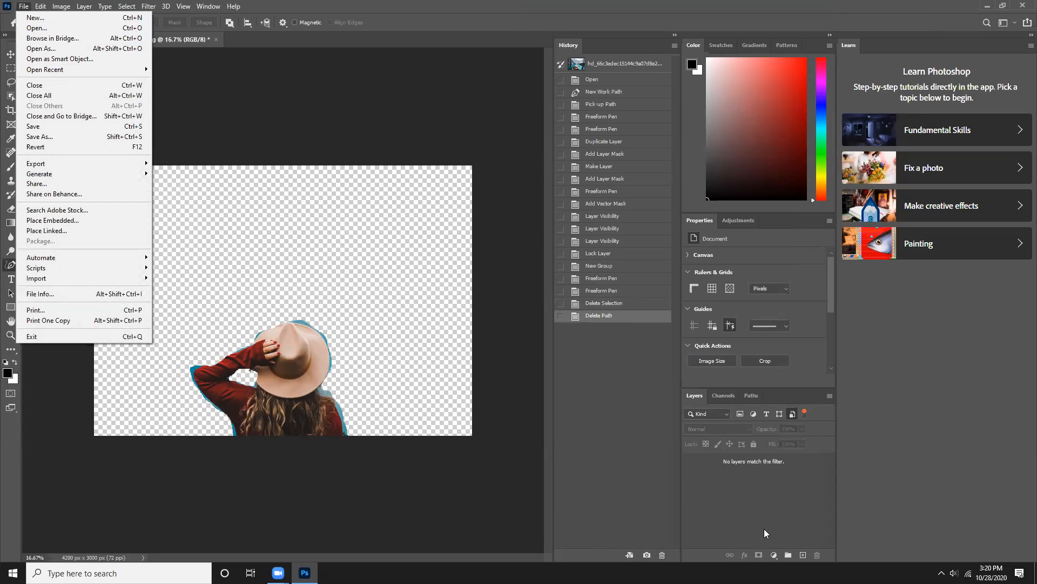
left_click(803, 556)
left_click(803, 555)
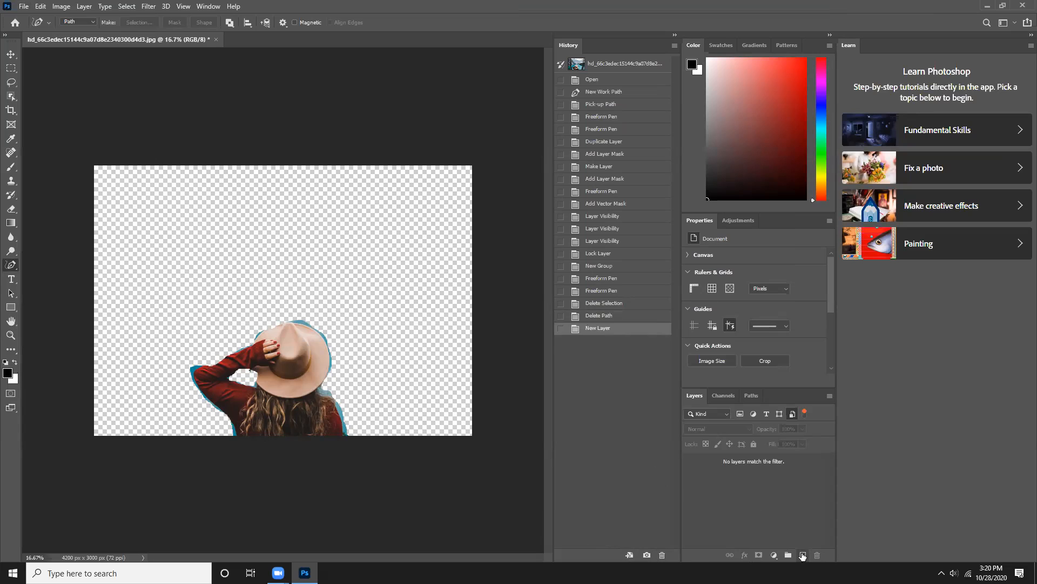
left_click(803, 555)
right_click(625, 343)
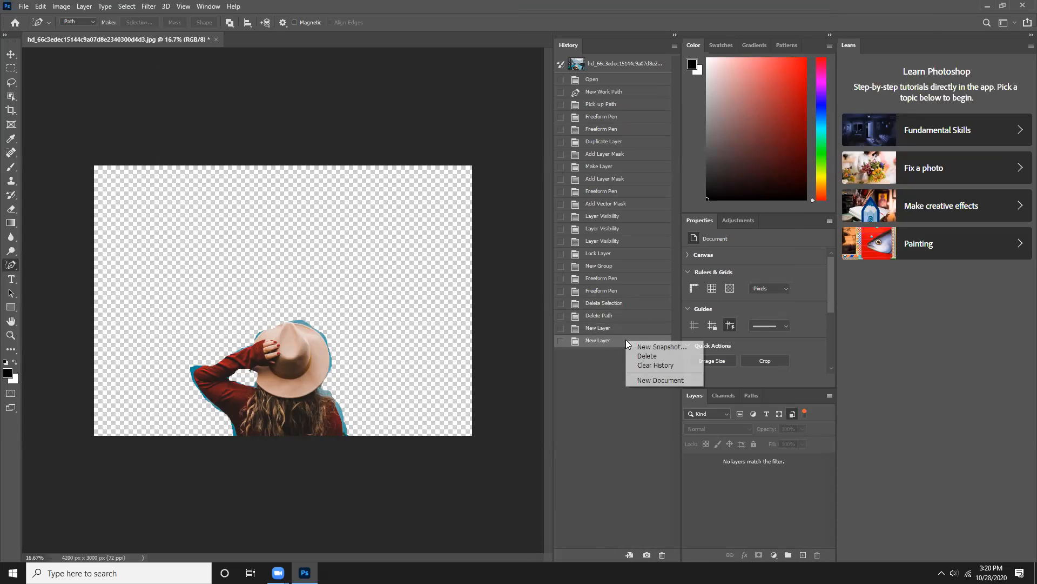
left_click(650, 357)
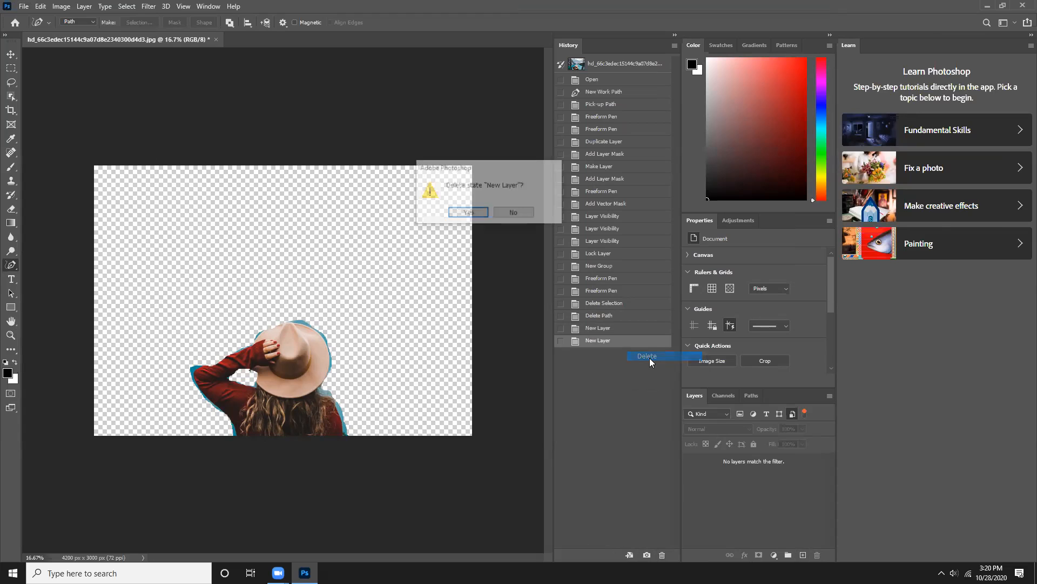
left_click(469, 214)
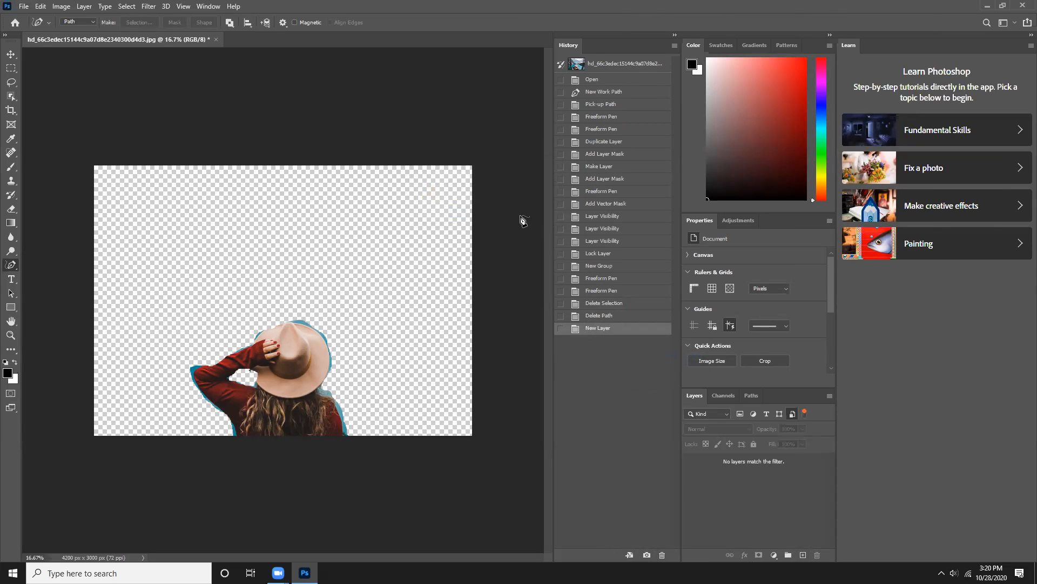
- Revert the photo to its Open history state and duplicate the Background layer
left_click(594, 79)
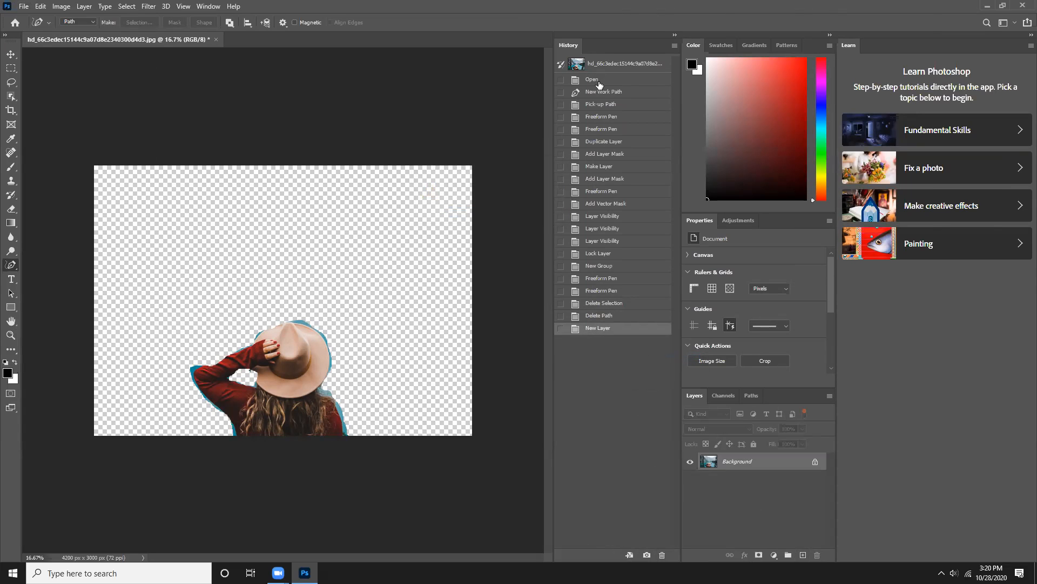
right_click(766, 458)
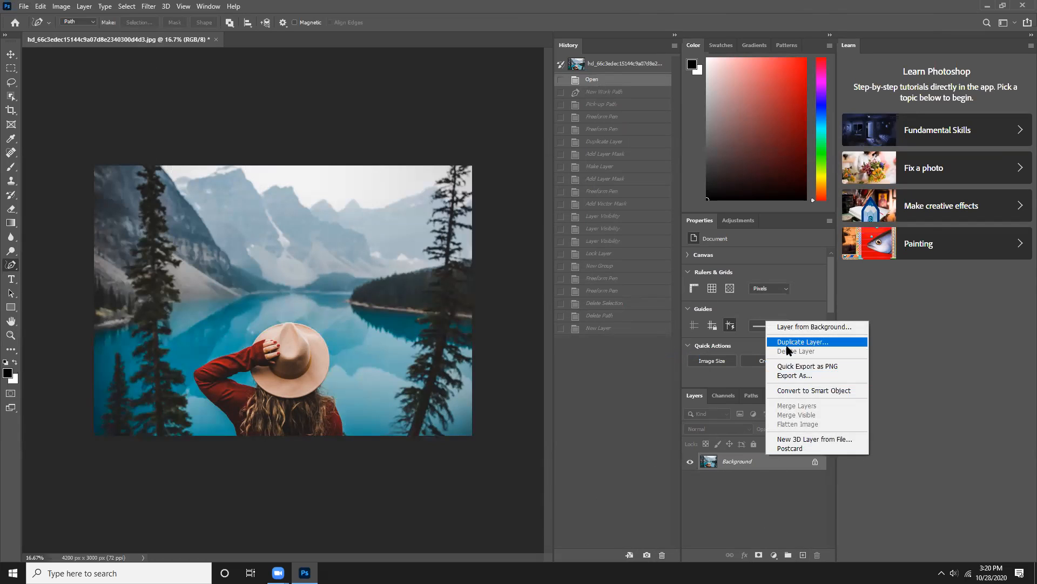
left_click(790, 343)
left_click(606, 163)
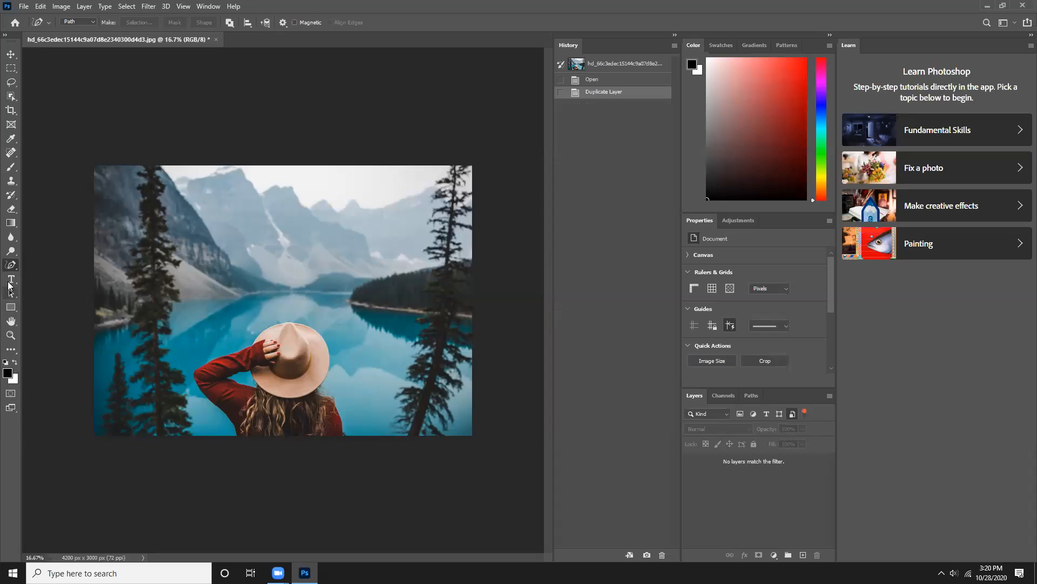
- Try starting a path with the Curvature Pen tool by placing two anchor points beside the woman's raised arm
right_click(12, 265)
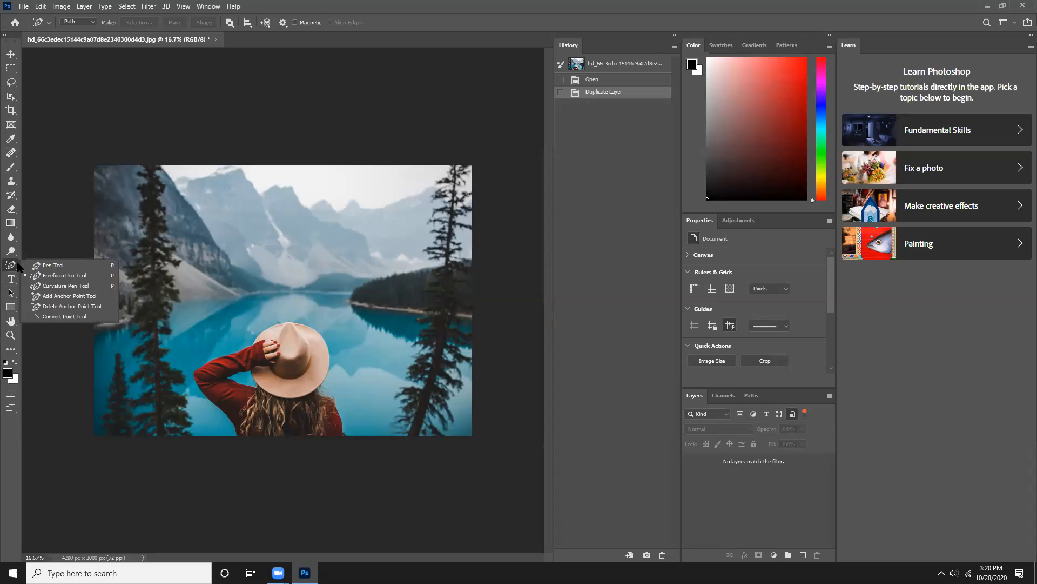
left_click(57, 285)
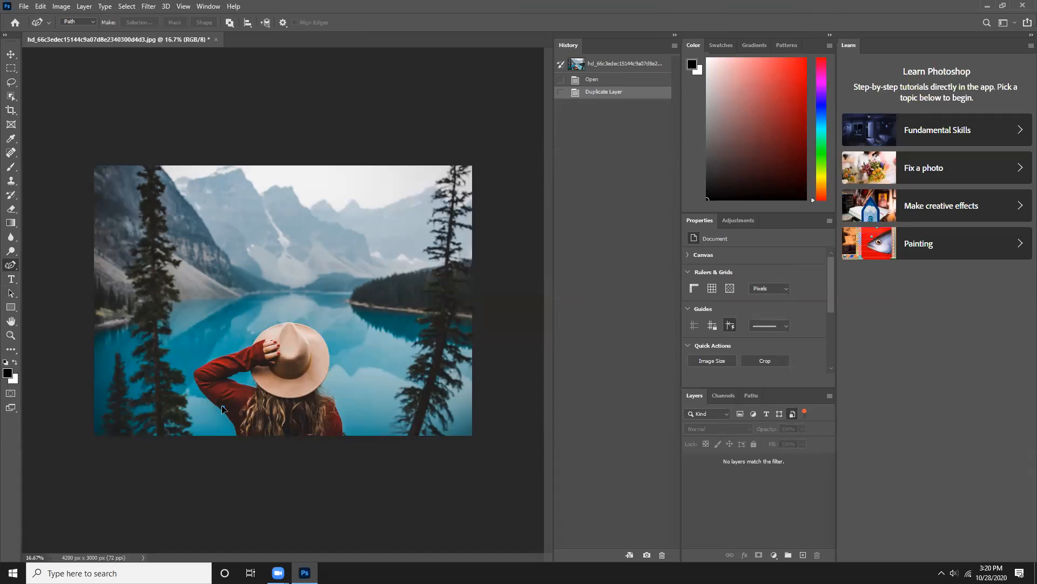
left_click(182, 374)
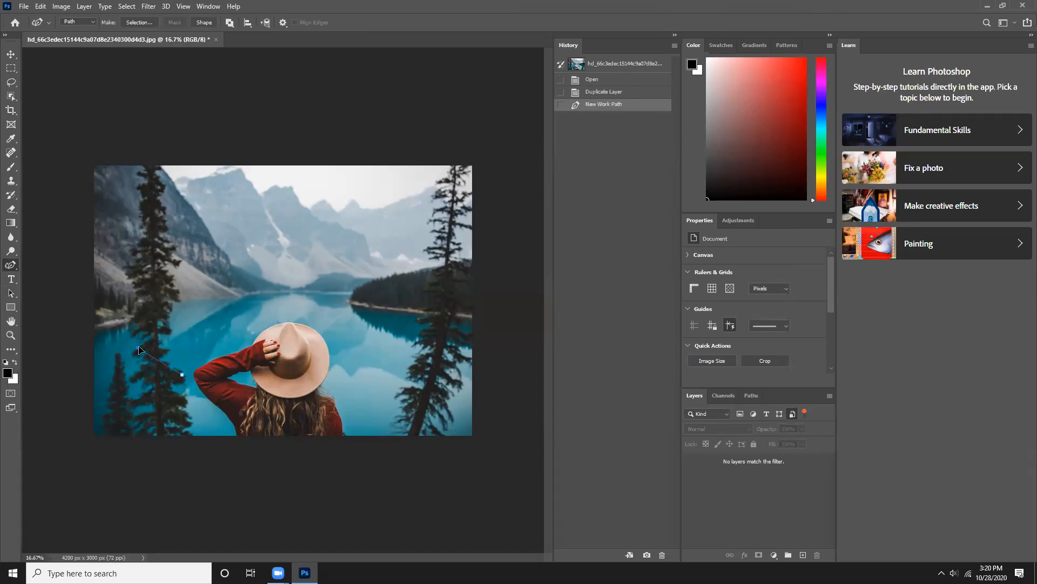
left_click(152, 342)
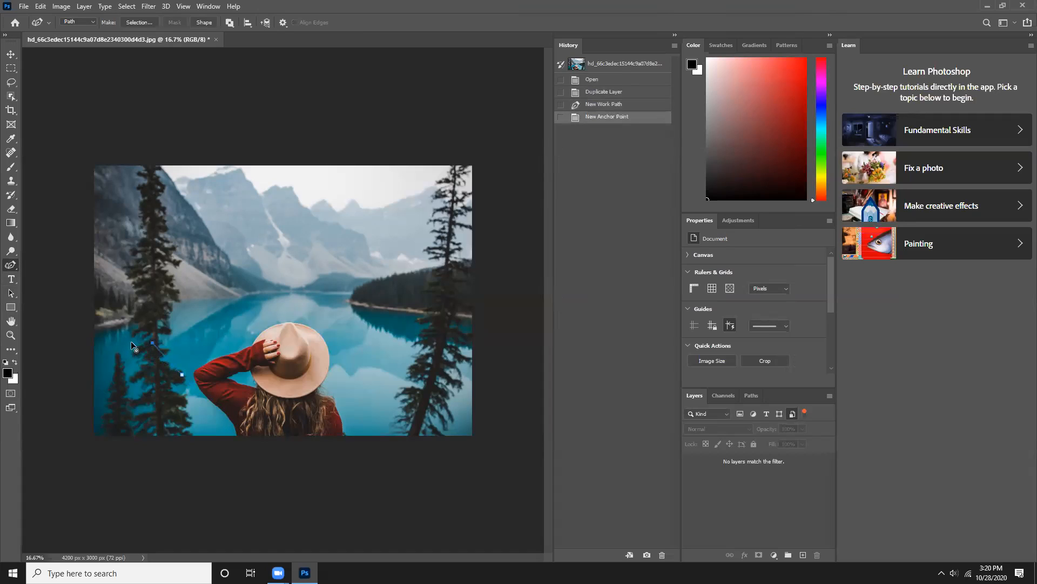
- Trace the woman's outline and the gap beneath her raised arm with the Freeform Pen tool
right_click(17, 270)
left_click(60, 275)
mouse_move(220, 402)
left_mouse_down()
mouse_move(193, 370)
mouse_move(260, 338)
left_mouse_up()
left_click_drag(346, 427, 347, 436)
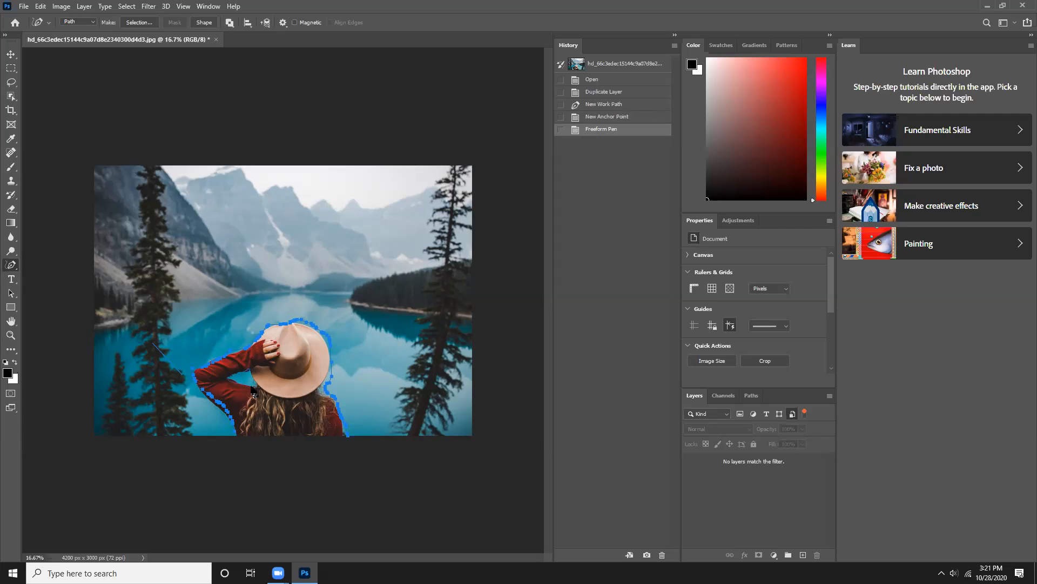
mouse_move(256, 389)
left_mouse_down()
mouse_move(253, 373)
mouse_move(235, 378)
left_mouse_up()
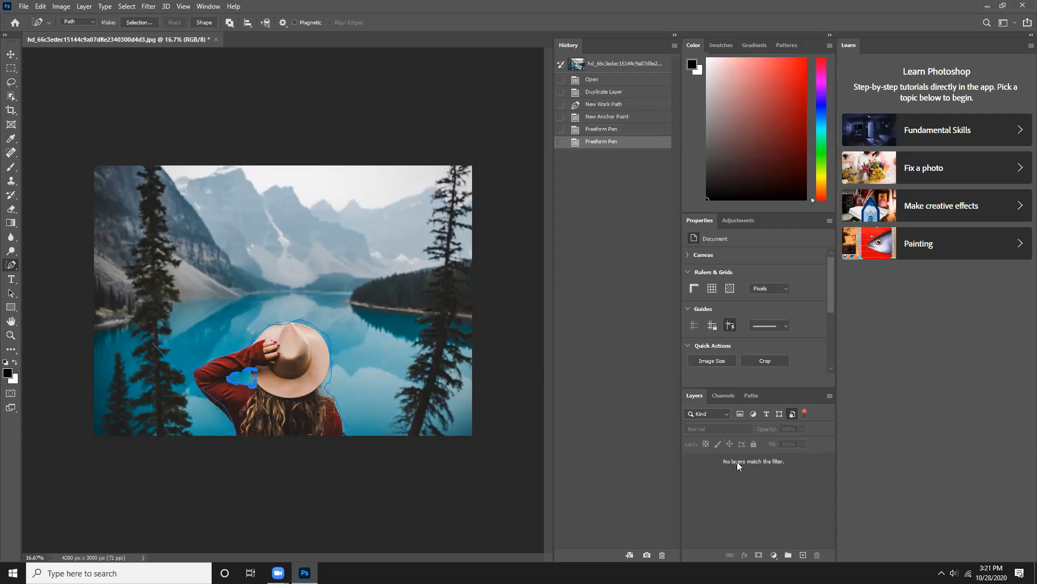
right_click(426, 347)
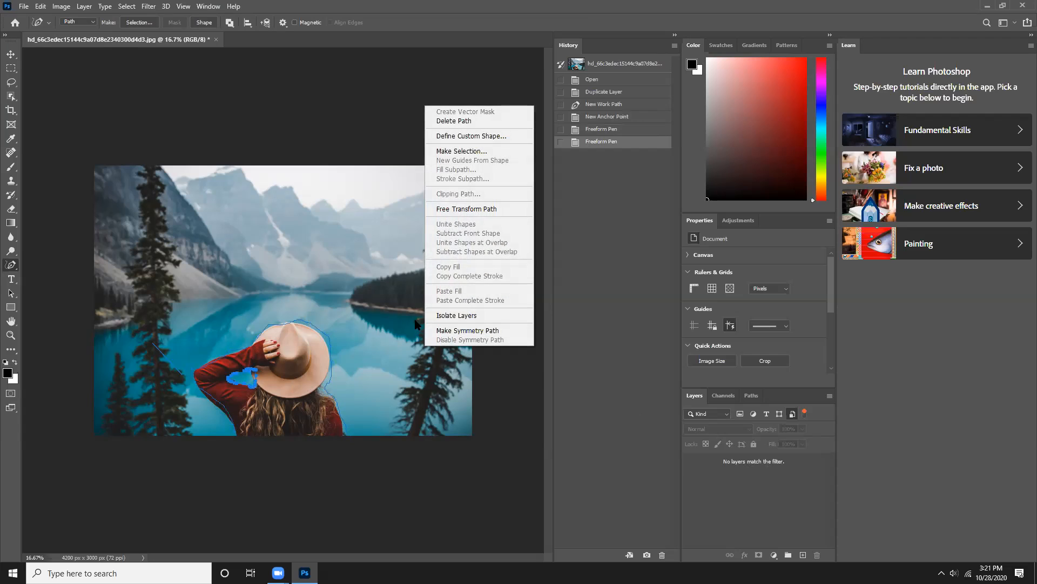
left_click(742, 509)
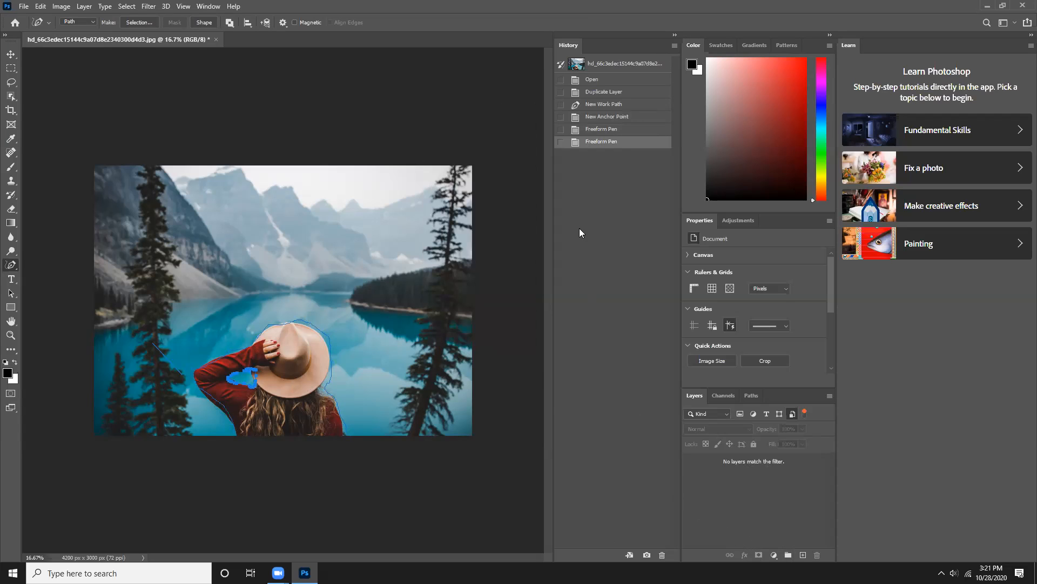
- Restore the photo's Open history state and duplicate the Background layer as Background copy
left_click(606, 80)
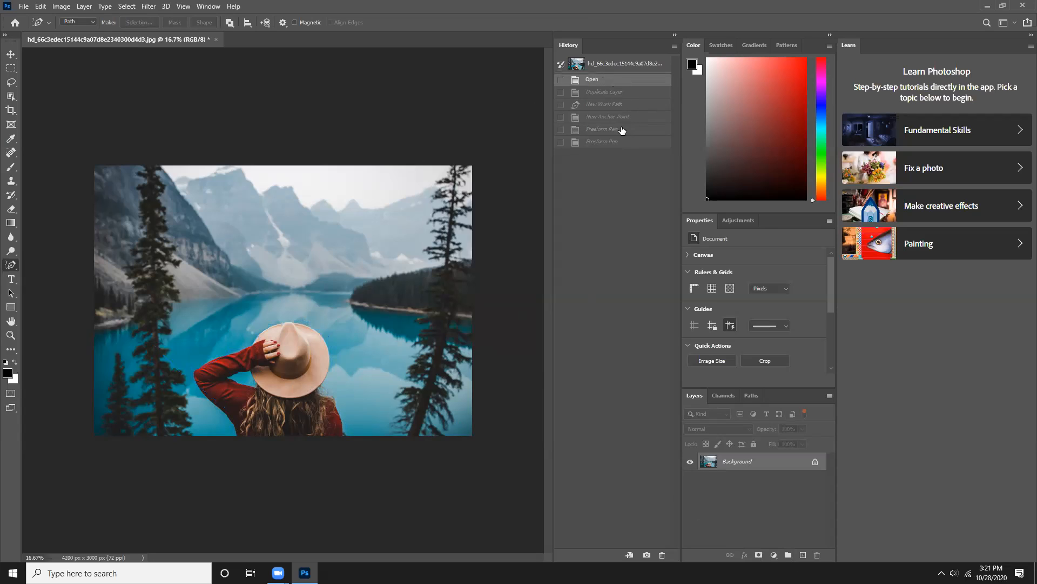
right_click(755, 461)
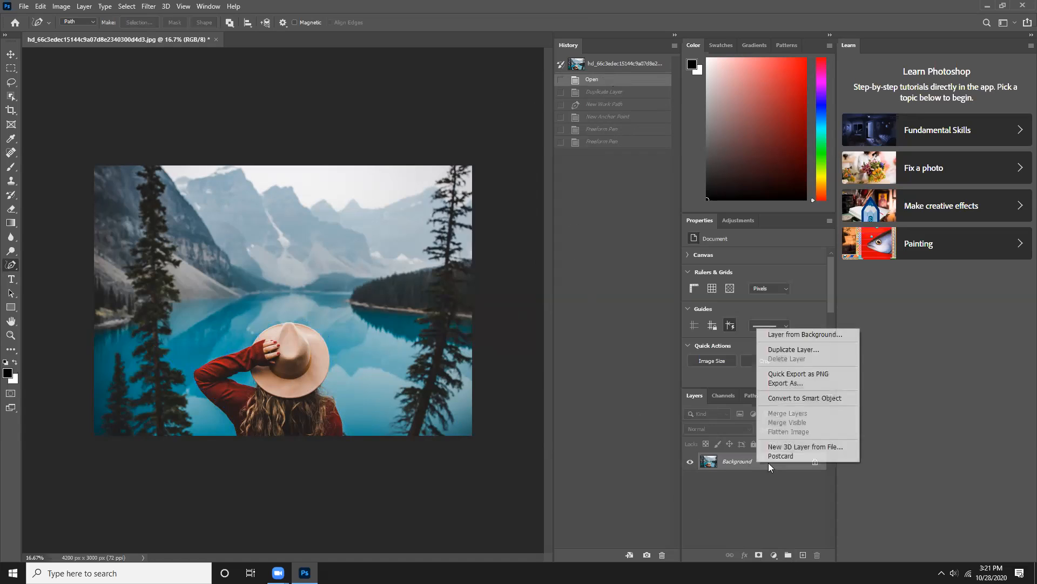
left_click(778, 349)
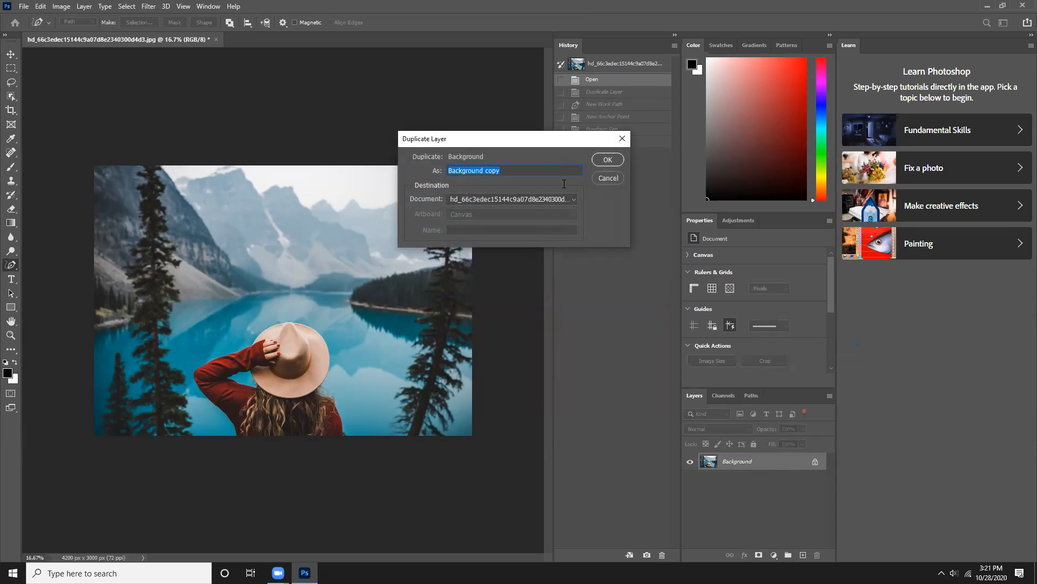
left_click(604, 161)
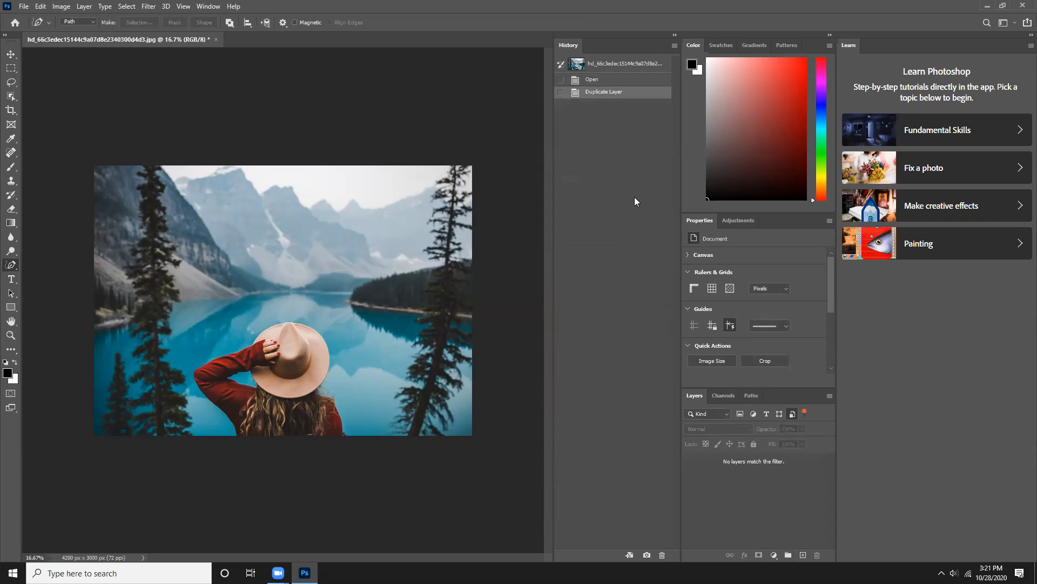
- Include pixel layers in the layer filter and select the Background copy layer
left_click(741, 414)
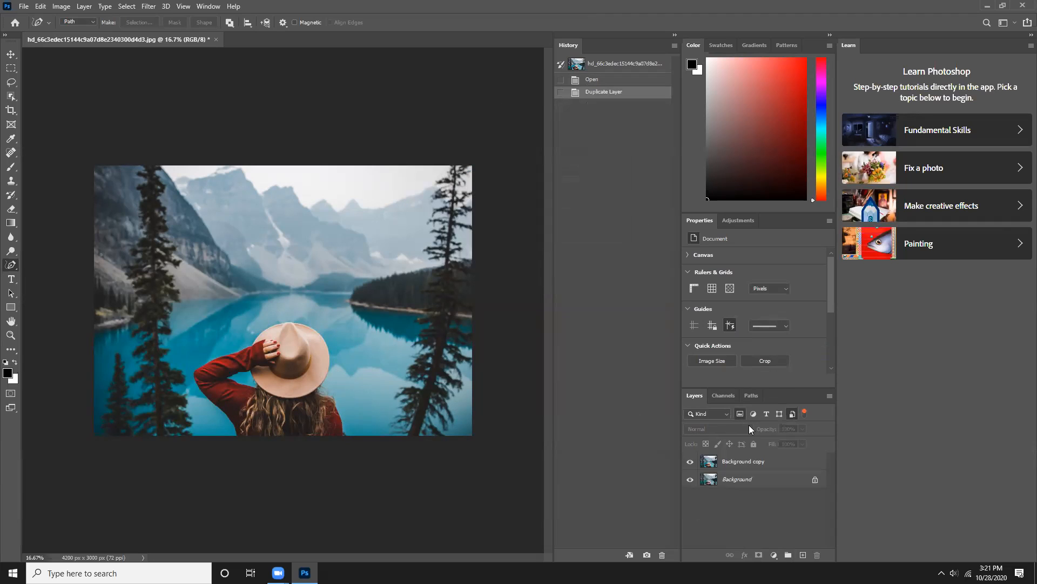
right_click(743, 479)
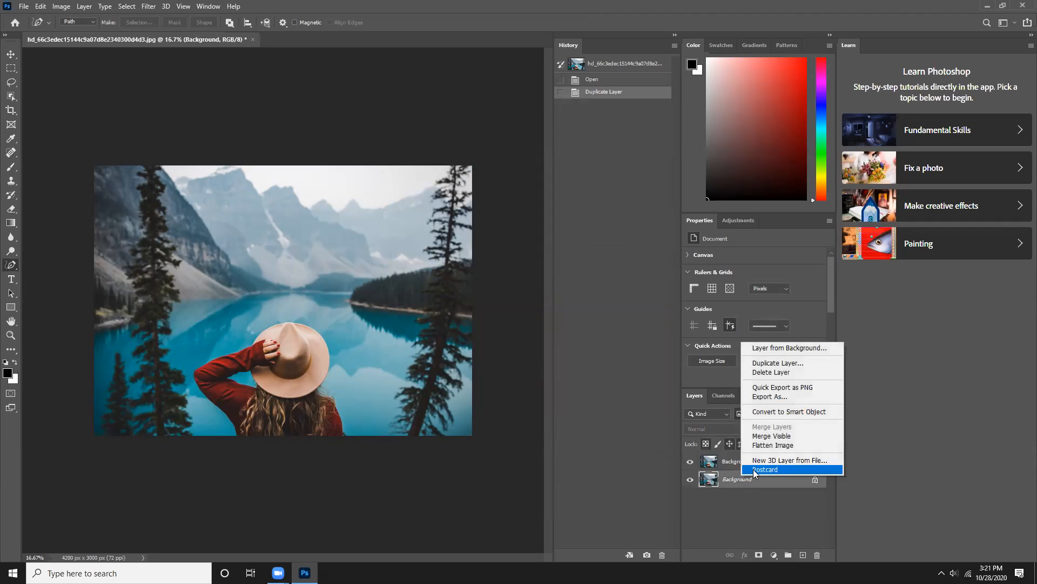
left_click(719, 467)
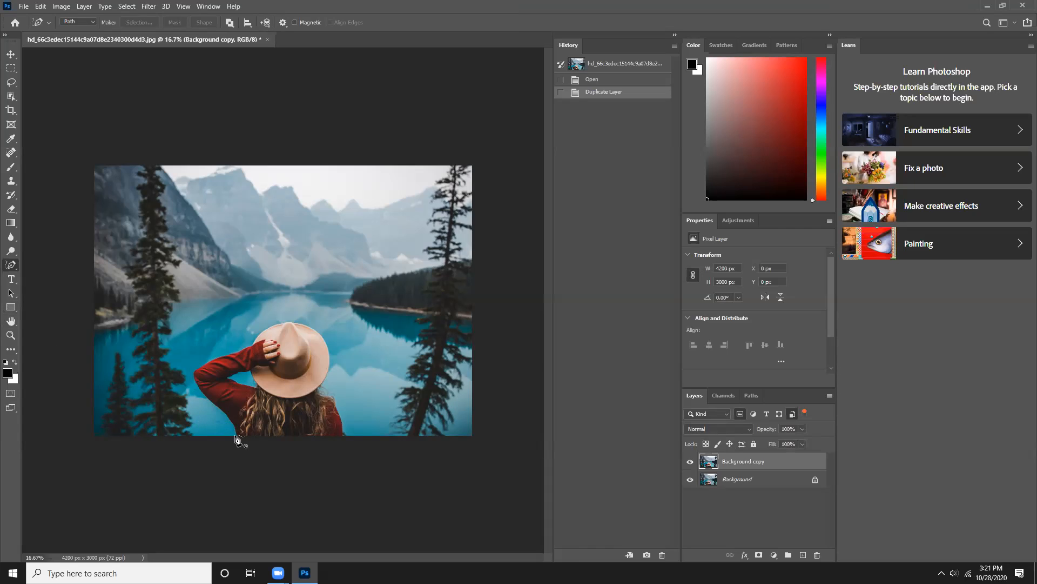
- Try tracing the woman's lower sleeve edge up to the elbow with the Freeform Pen tool and delete that path
mouse_move(235, 426)
left_mouse_down()
mouse_move(211, 415)
mouse_move(221, 420)
mouse_move(190, 375)
left_mouse_up()
right_click(192, 395)
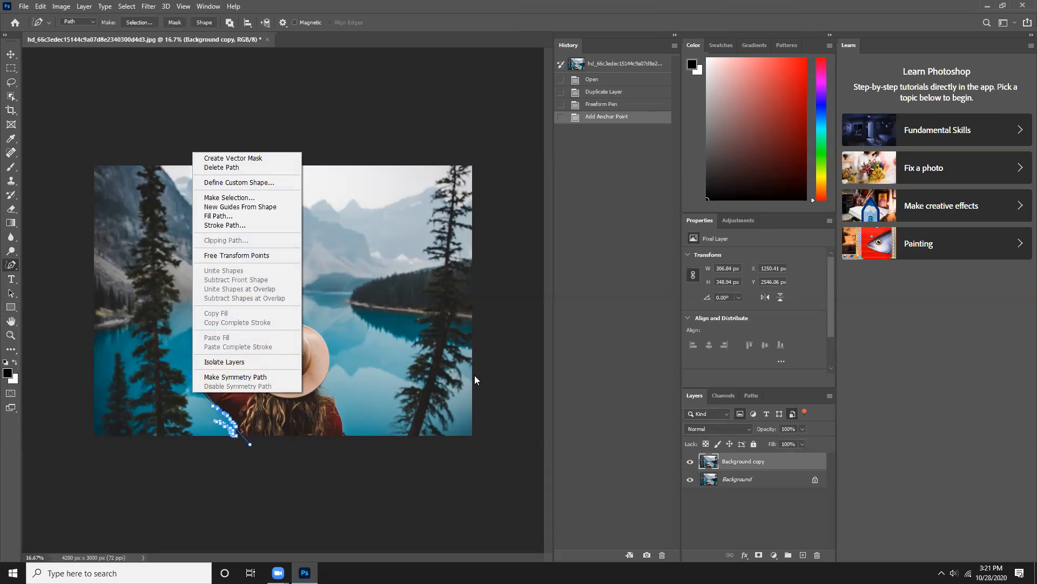
left_click(473, 322)
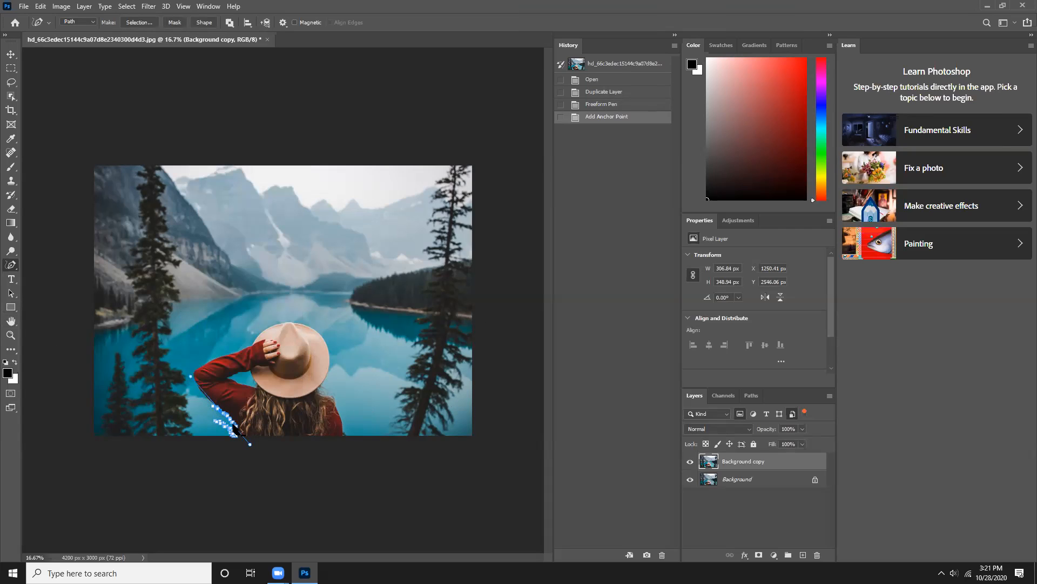
key("Delete")
key("Delete")
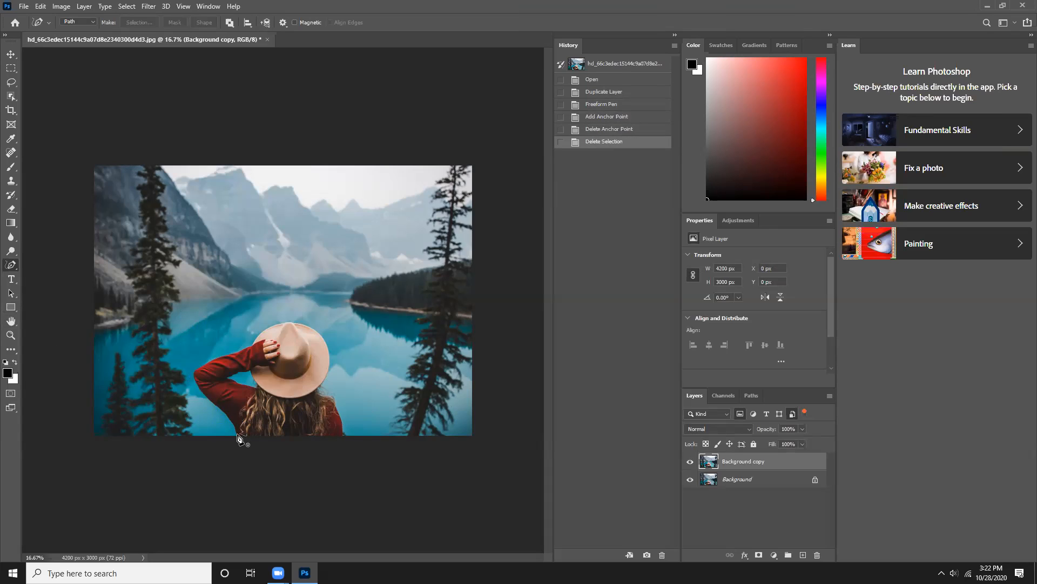
- Trace the woman's outline around her arm, hat and shoulder with the Freeform Pen tool and add a layer mask to Background copy
left_click_drag(226, 428, 233, 422)
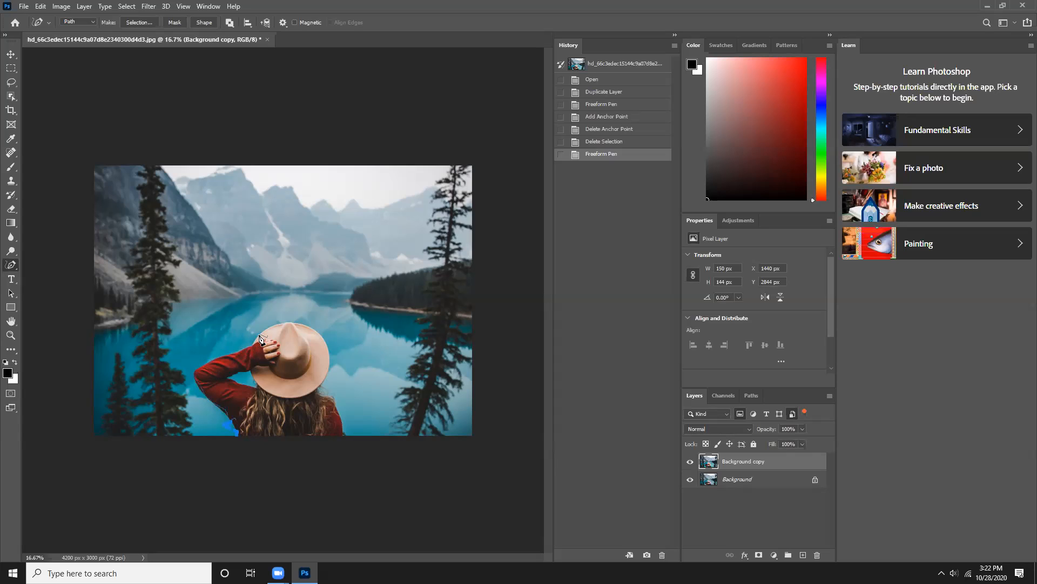
mouse_move(265, 328)
left_mouse_down()
mouse_move(299, 322)
mouse_move(324, 336)
mouse_move(327, 390)
mouse_move(348, 435)
mouse_move(378, 444)
left_mouse_up()
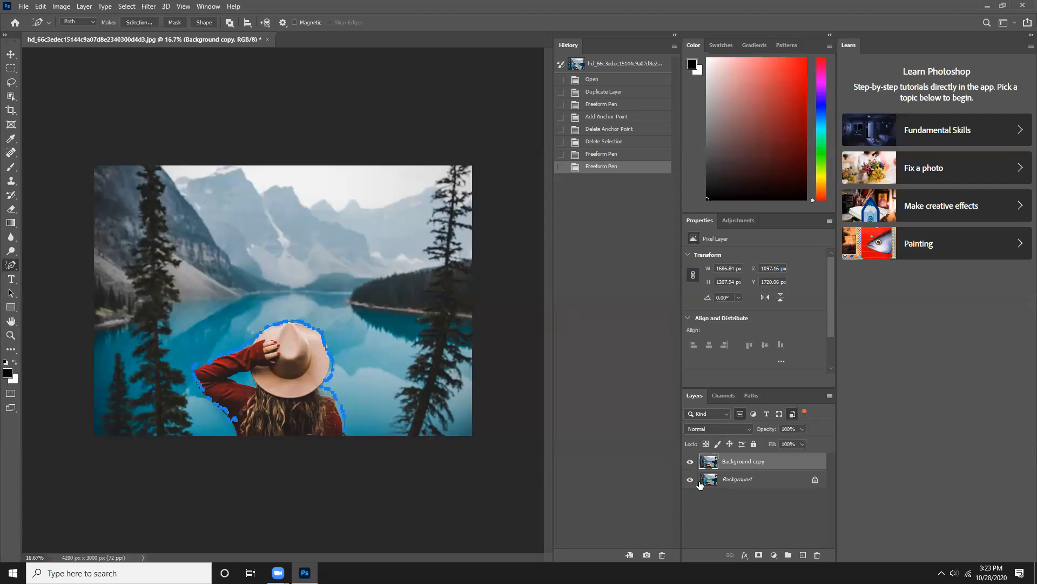
left_click(760, 556)
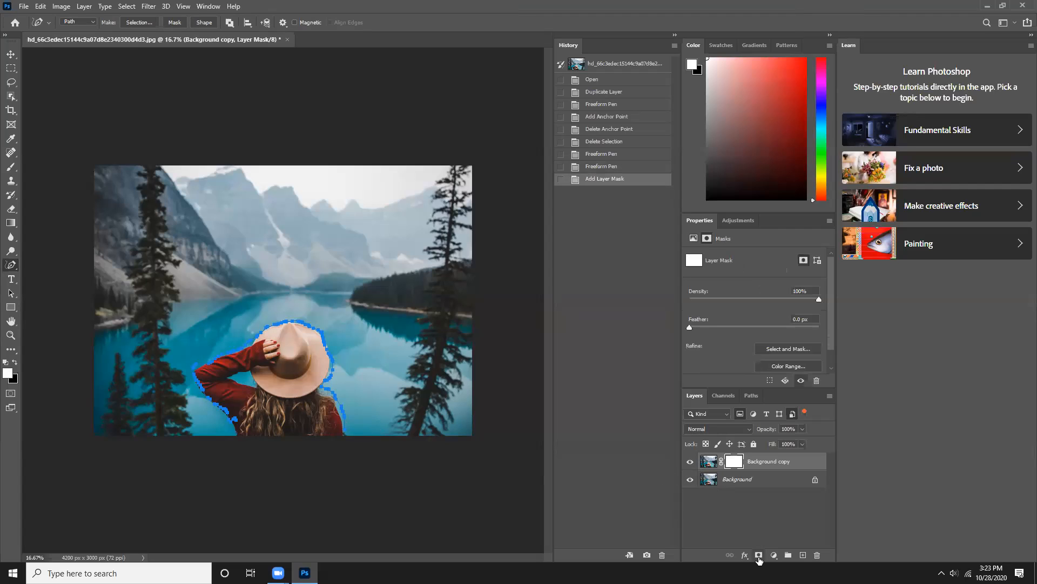
- Unlock the Background layer into a regular layer and toggle the visibility of both layers off and back on
left_click(816, 480)
left_click_drag(753, 462, 740, 481)
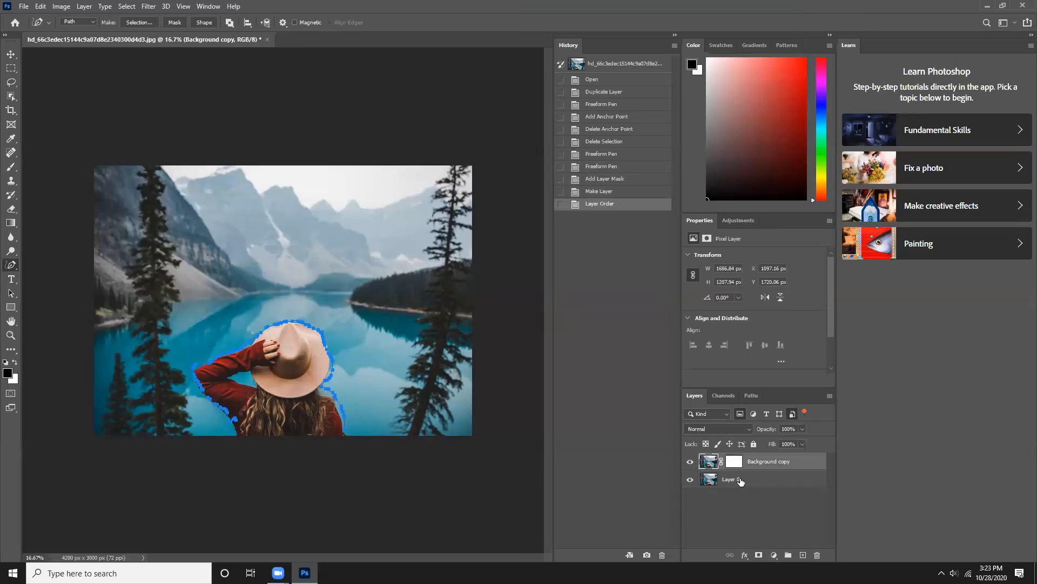
left_click(691, 481)
left_click(691, 480)
left_click(691, 462)
left_click(691, 462)
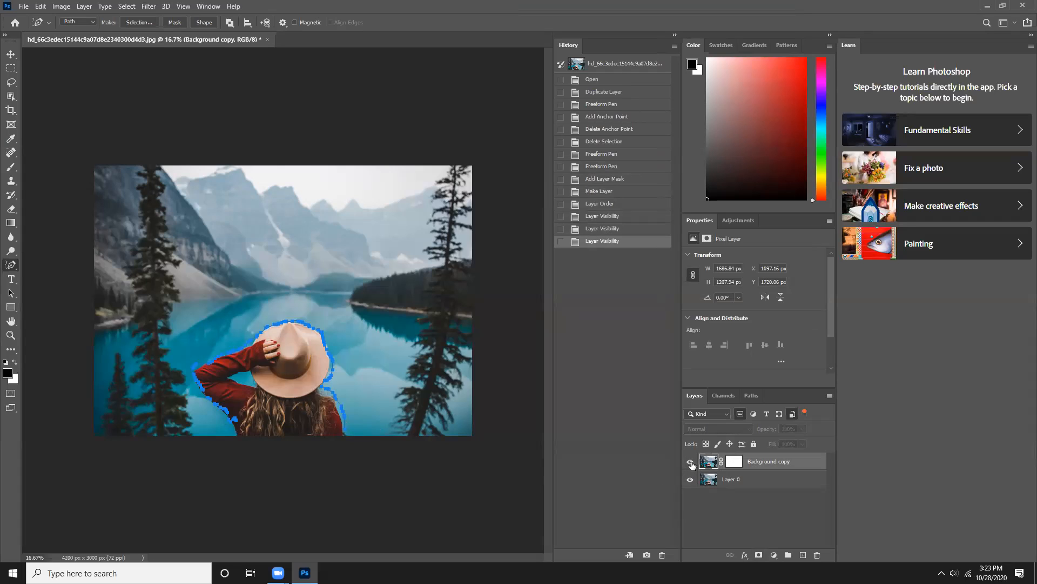
left_click(740, 414)
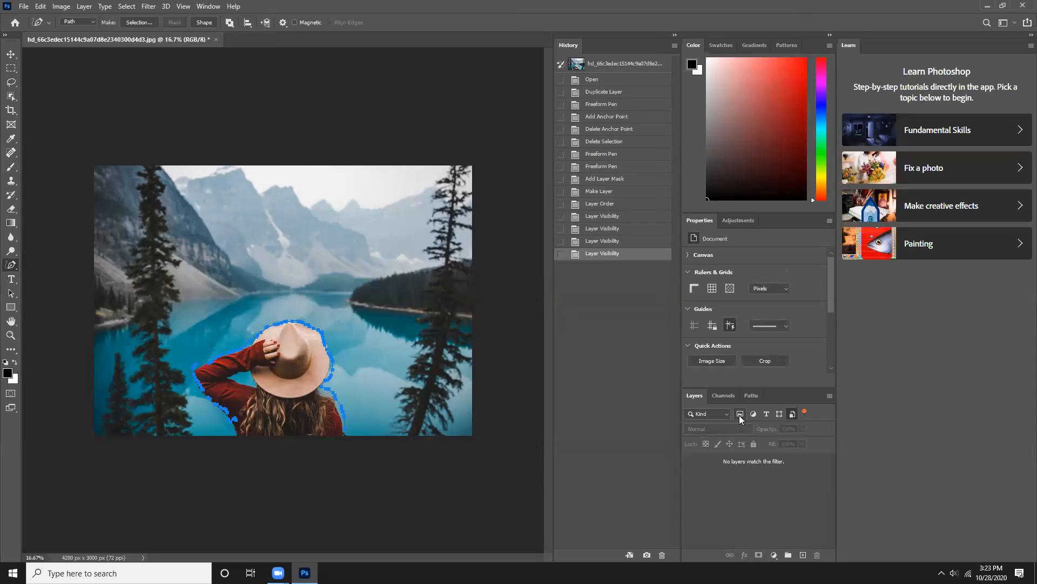
left_click(742, 414)
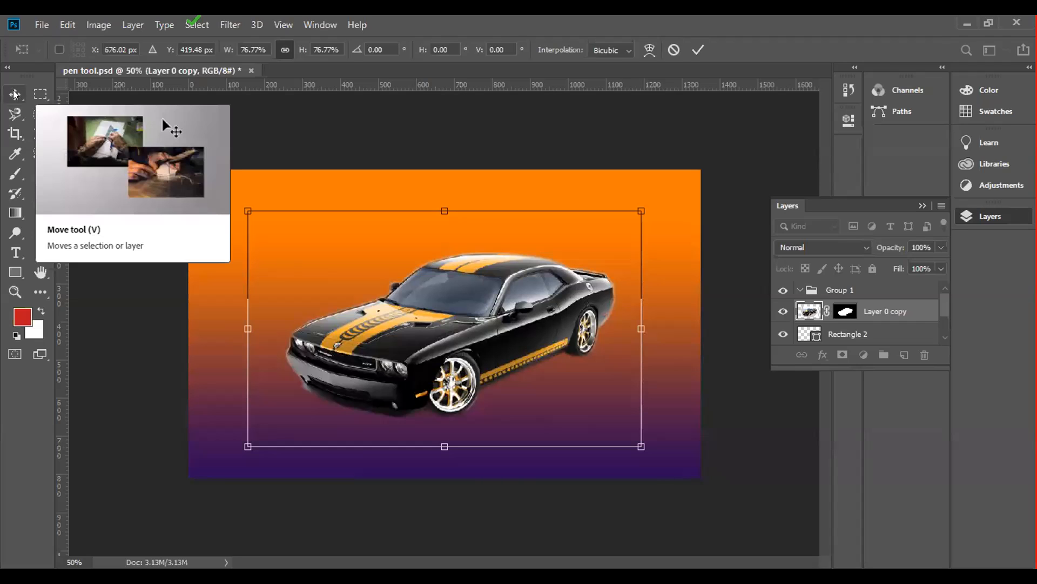
- Apply the pending transform to the car cutout in pen tool.psd and activate the Move tool
left_click(15, 94)
left_click_drag(373, 326, 382, 337)
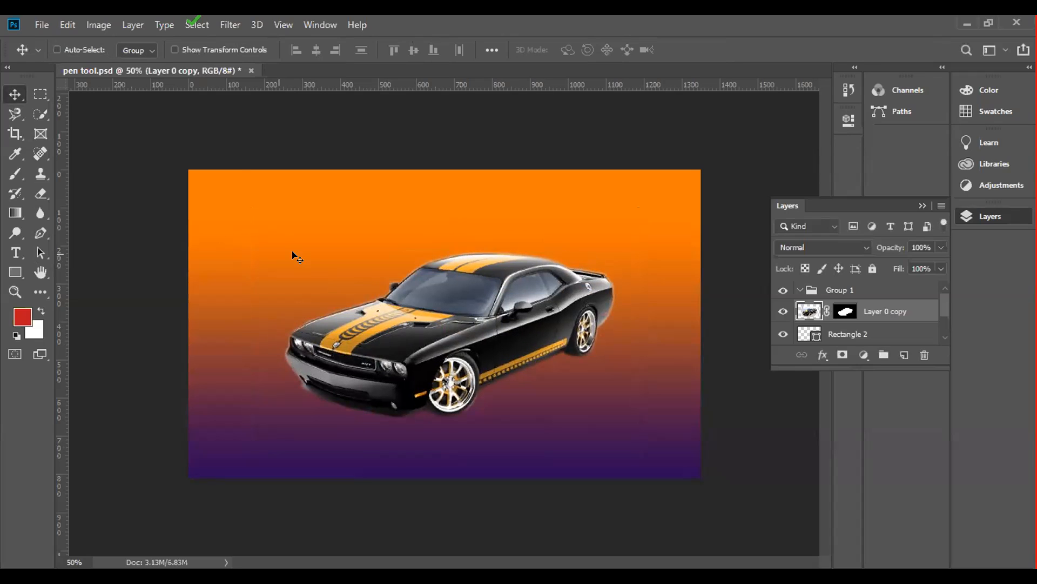